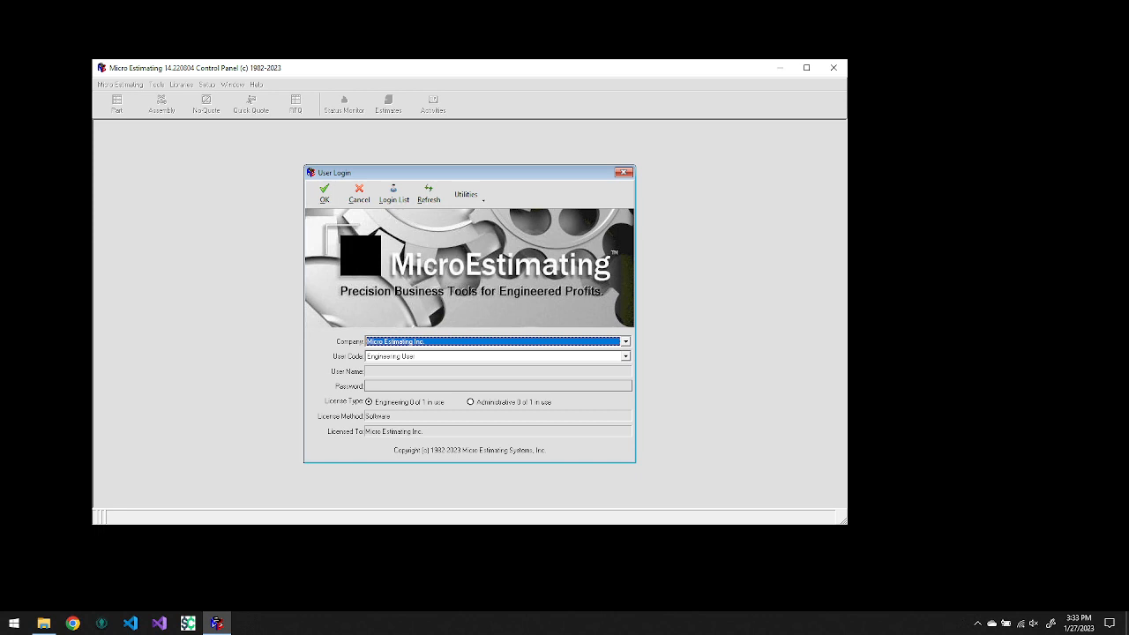
# Step: Log in to Micro Estimating Inc. as Engineering User and start a new part estimate
pyautogui.click(324, 193)
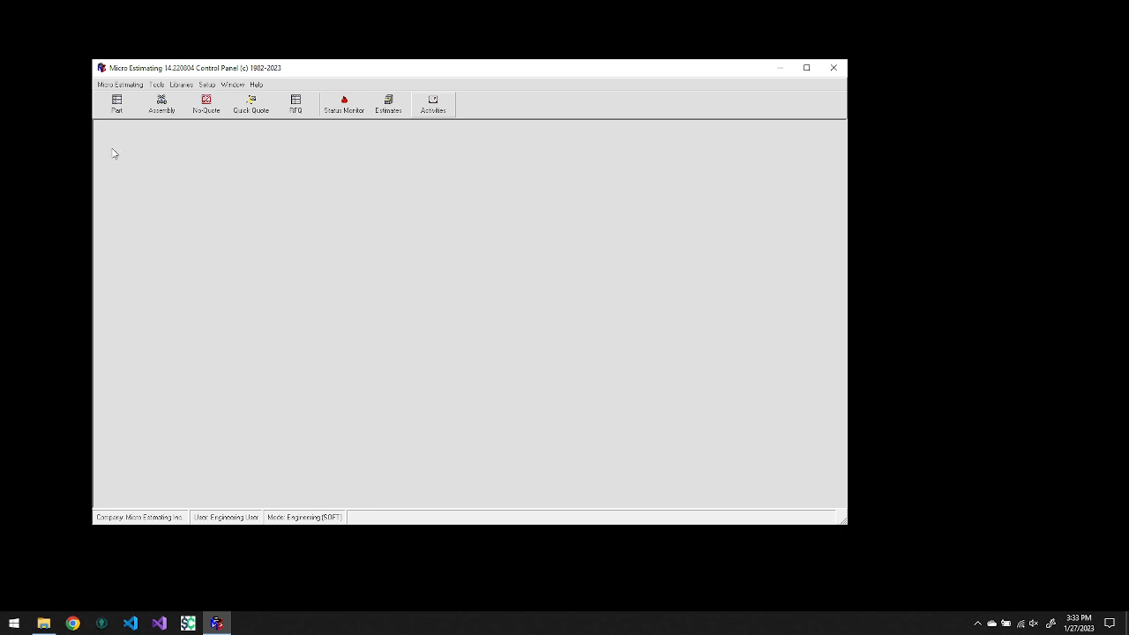
pyautogui.click(125, 113)
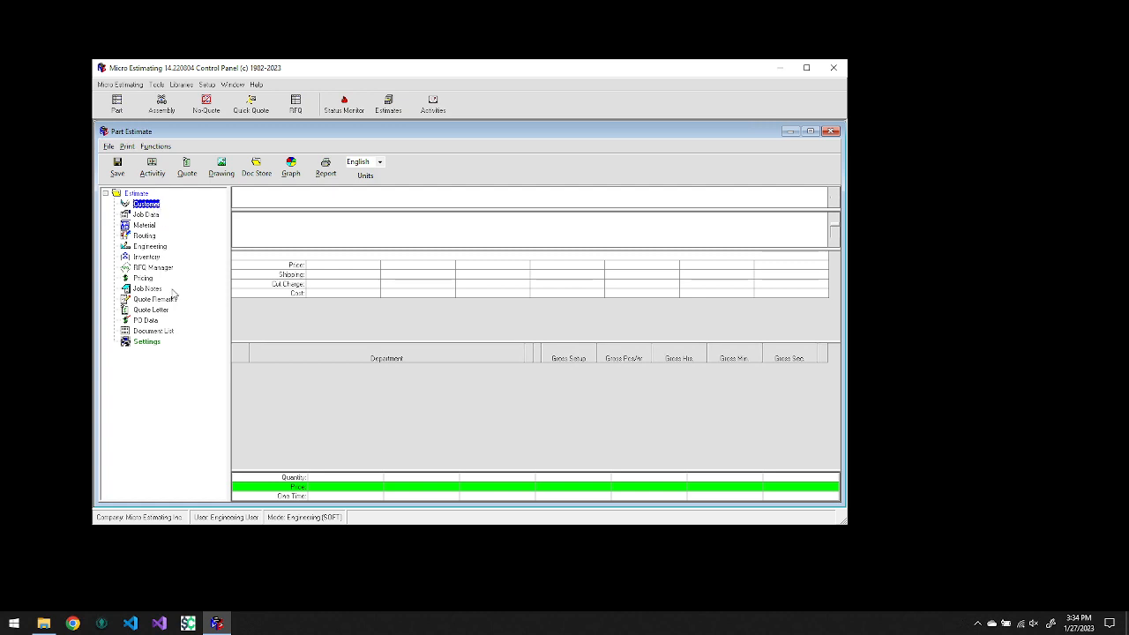
# Step: Assign Joe's Shop East as the customer of the part estimate
pyautogui.doubleClick(152, 207)
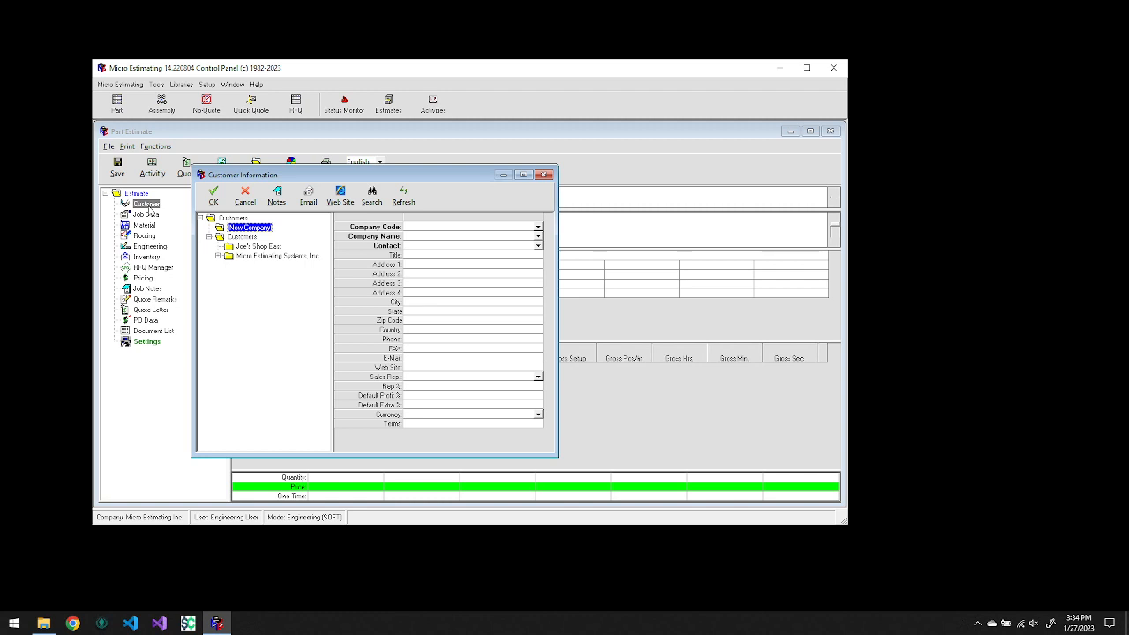
pyautogui.click(253, 248)
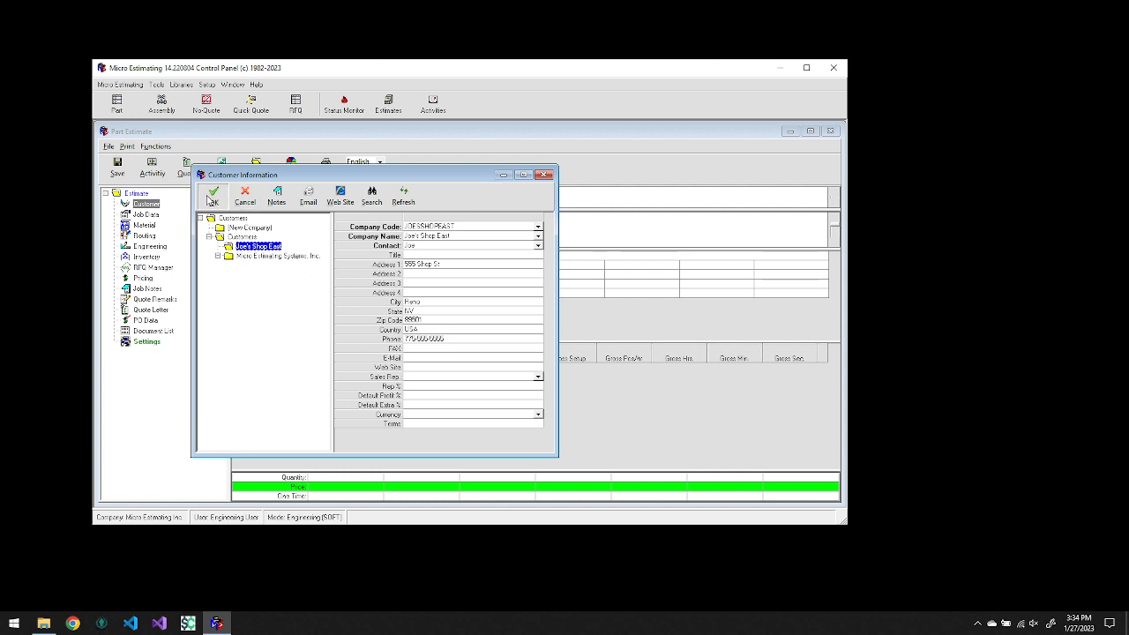
pyautogui.click(210, 198)
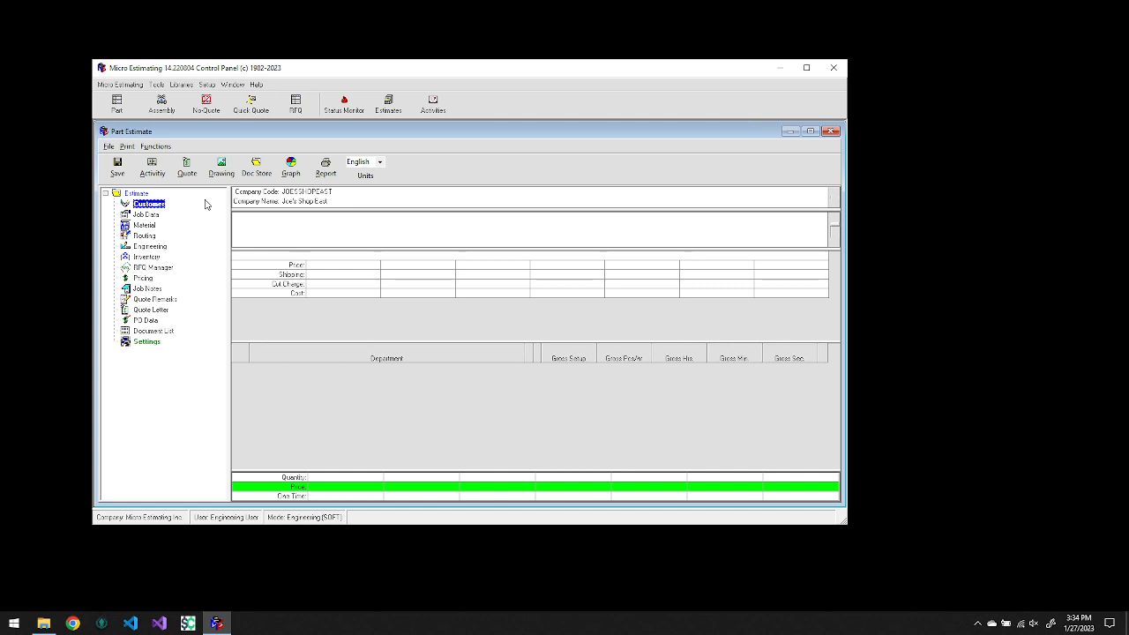
# Step: Open the estimate's job data and set the due date to 1/31/2023
pyautogui.click(152, 216)
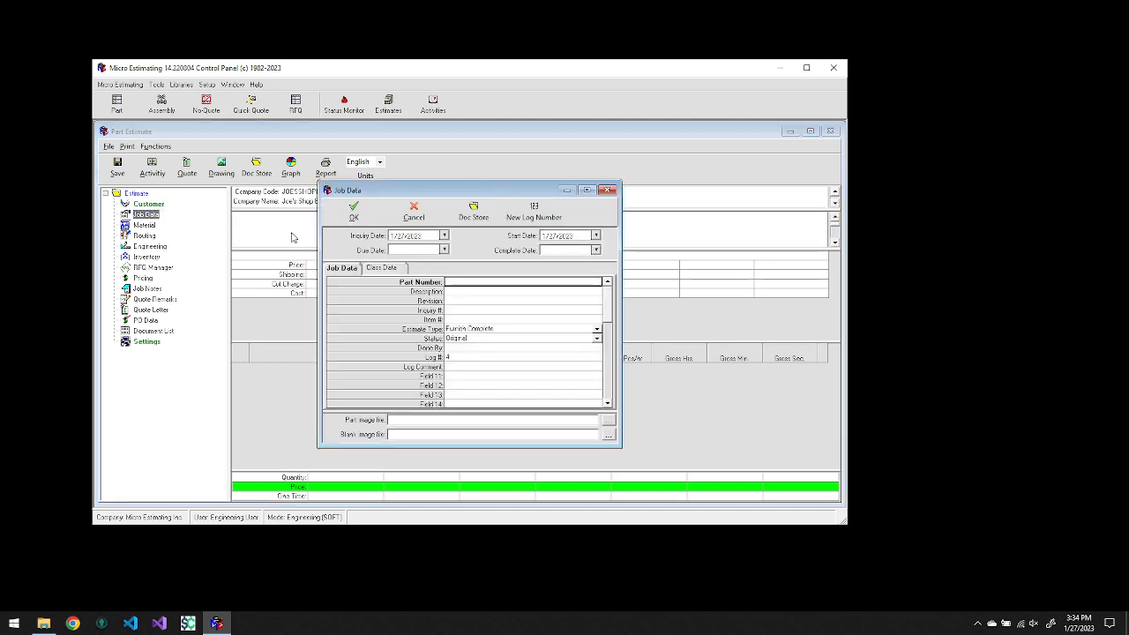
pyautogui.click(417, 236)
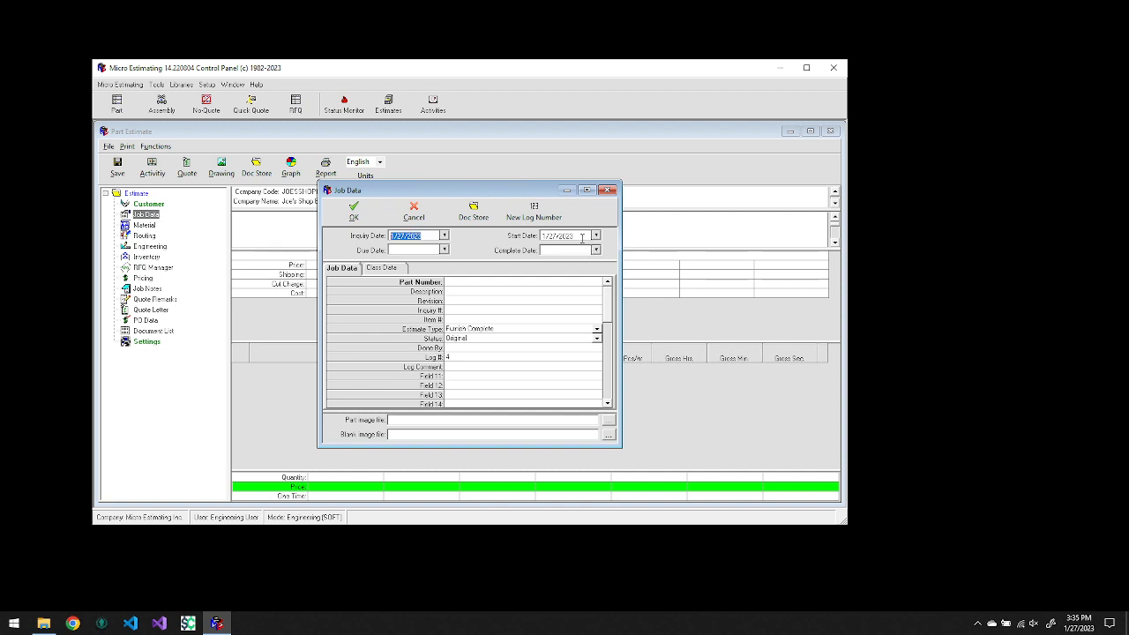
pyautogui.click(445, 249)
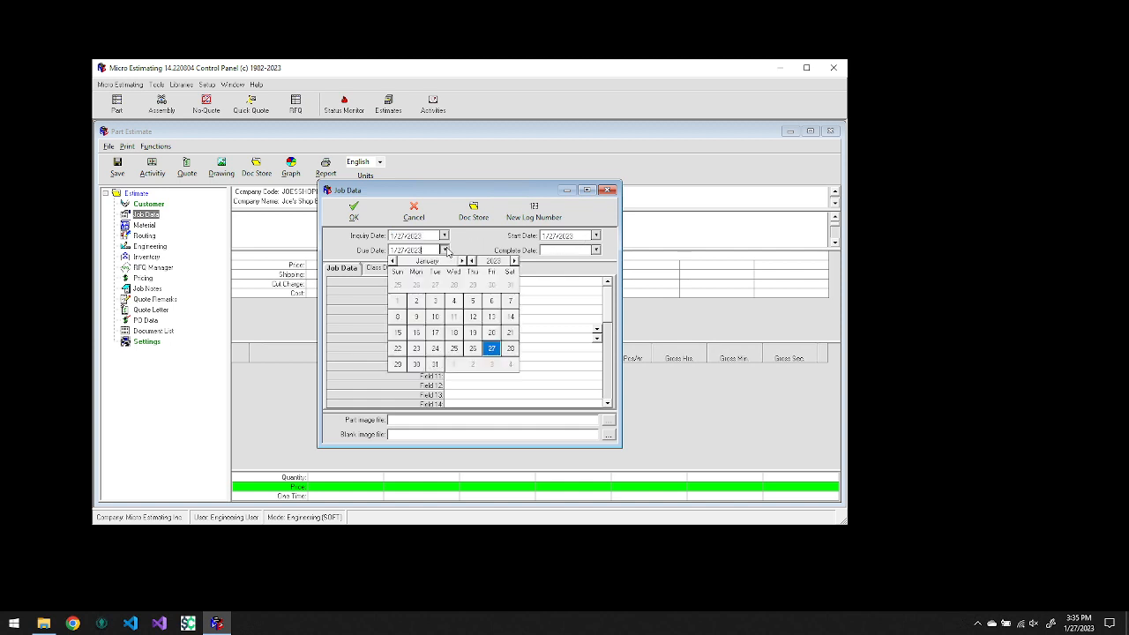
pyautogui.click(435, 364)
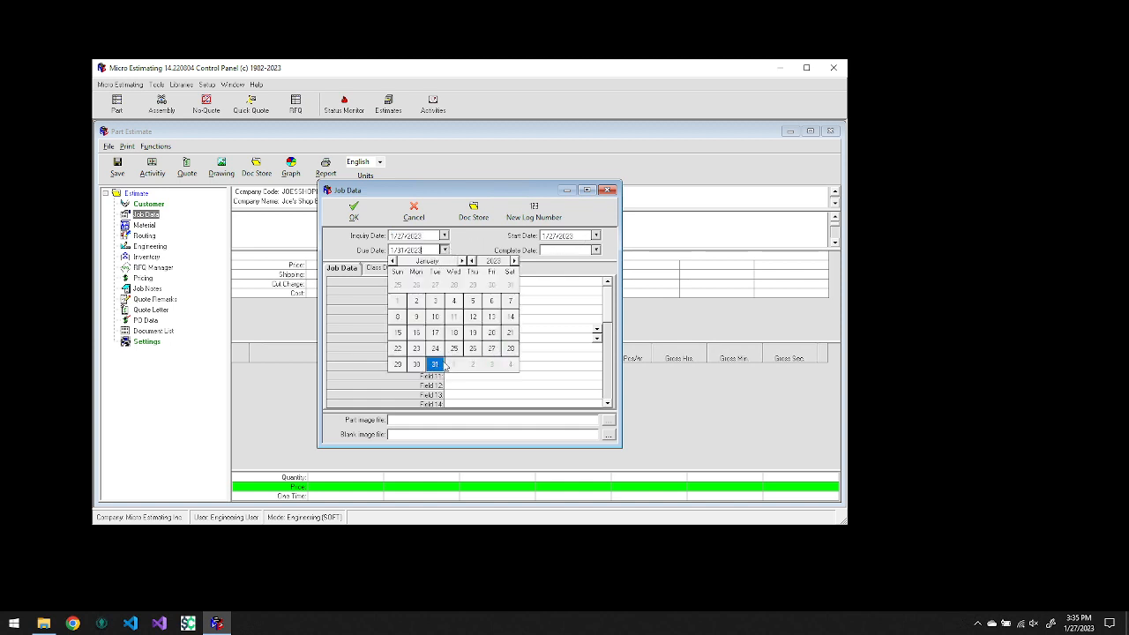
pyautogui.click(465, 255)
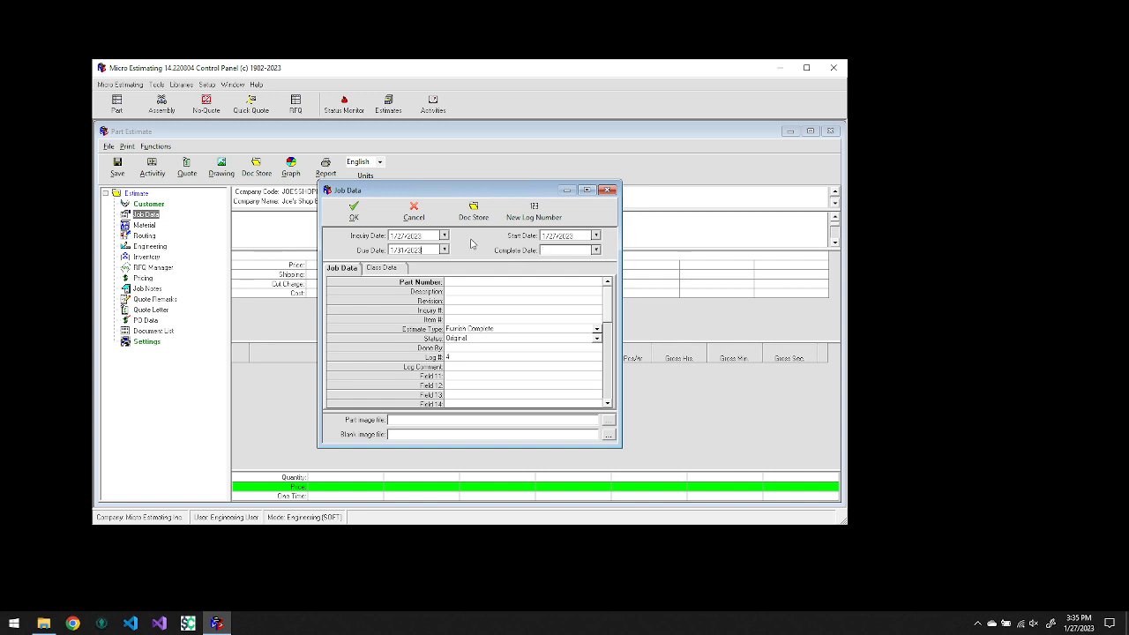
# Step: Enter part number 444-RevA, revision A and item number 2234 in the job data
pyautogui.click(457, 282)
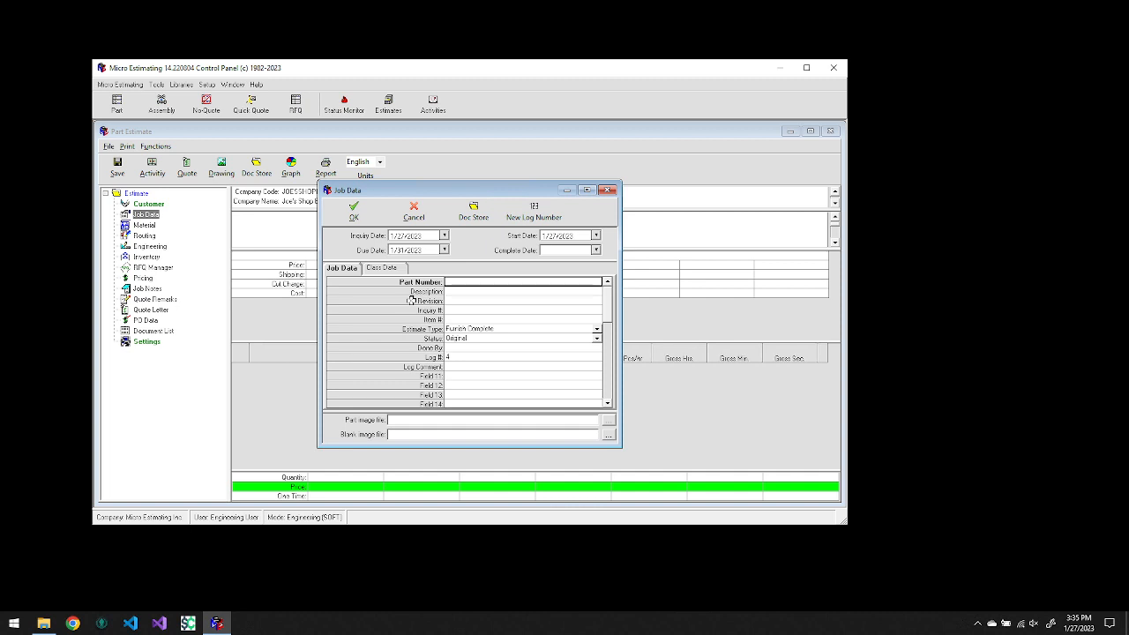
pyautogui.write('444')
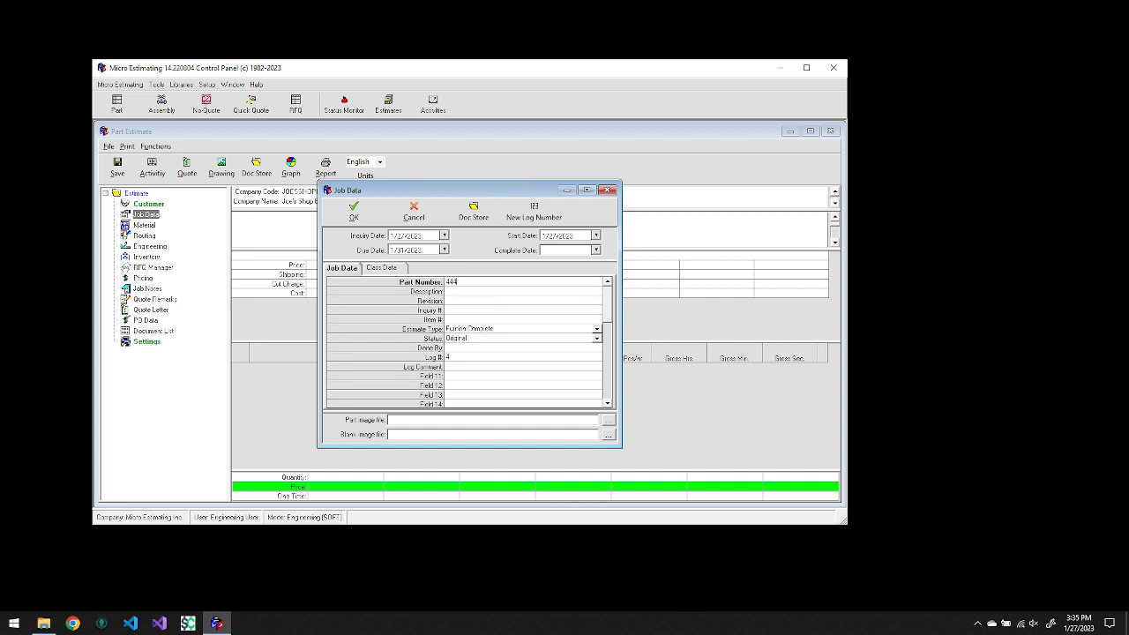
pyautogui.write('-Rev')
pyautogui.write('4')
pyautogui.click(474, 301)
pyautogui.write('A')
pyautogui.click(458, 319)
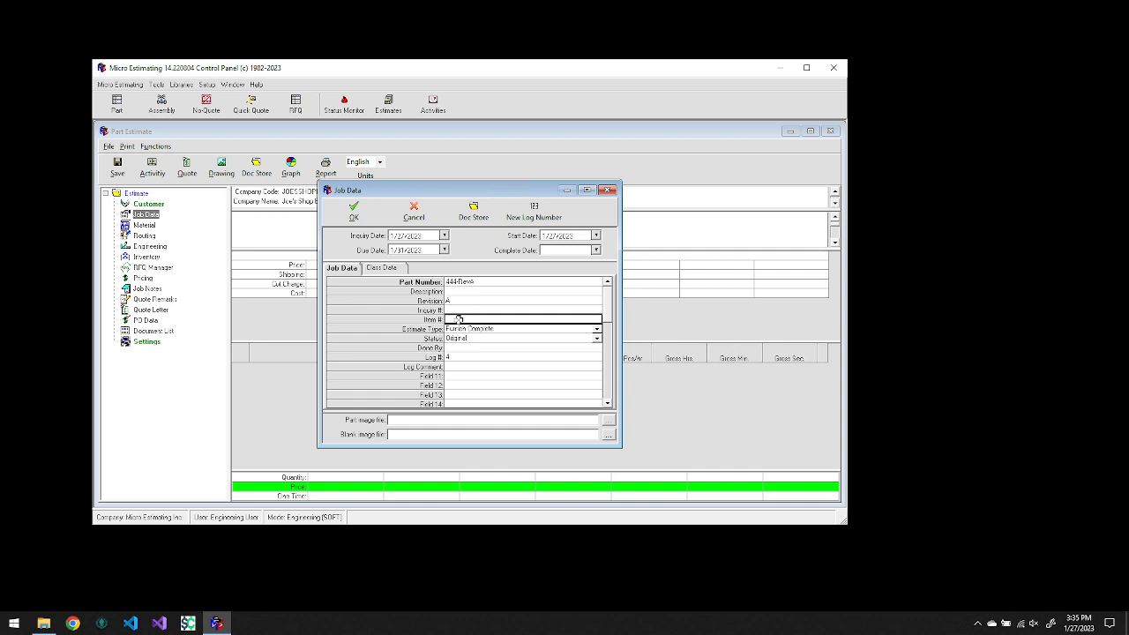
pyautogui.write('2234')
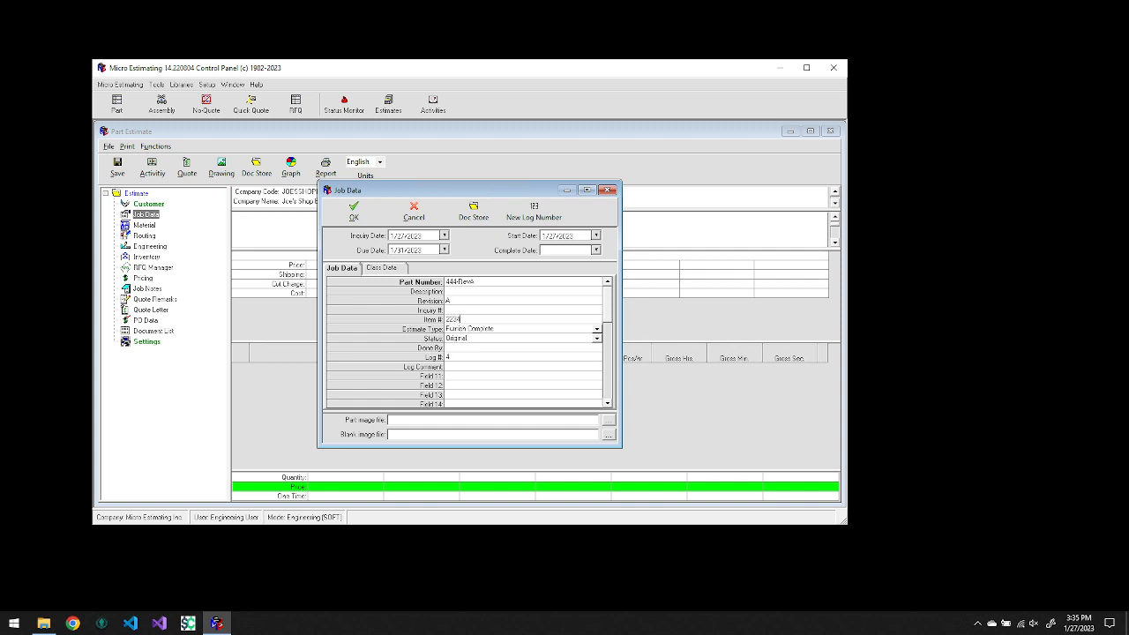
# Step: Set the estimate type to Machine Complete, keep the status Original, and accept the job data
pyautogui.click(596, 330)
pyautogui.click(574, 345)
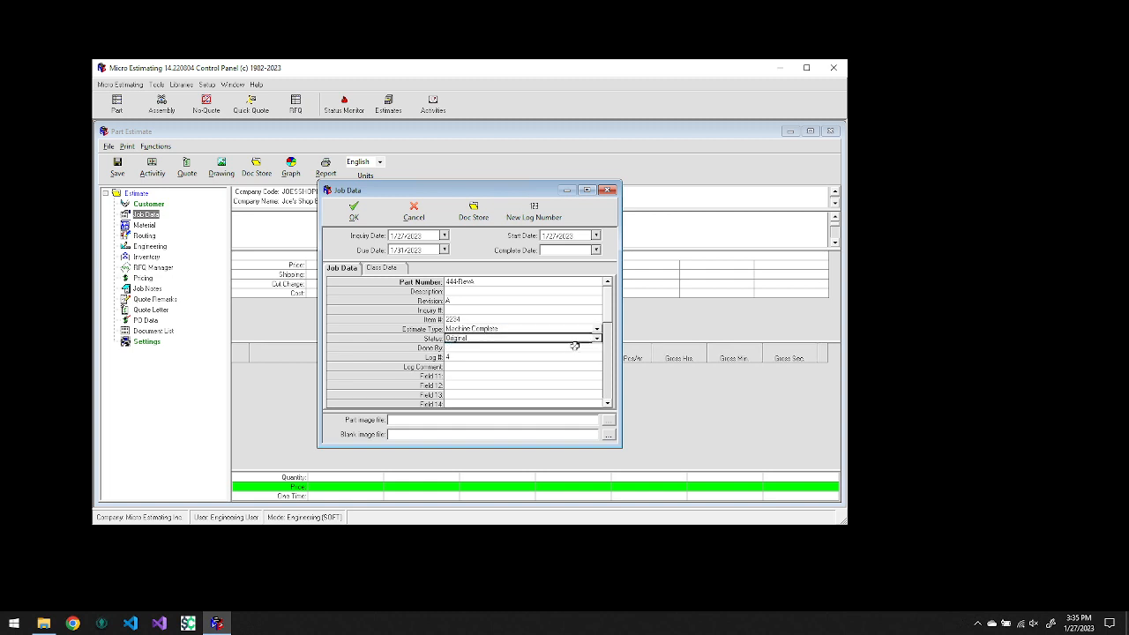
pyautogui.click(597, 341)
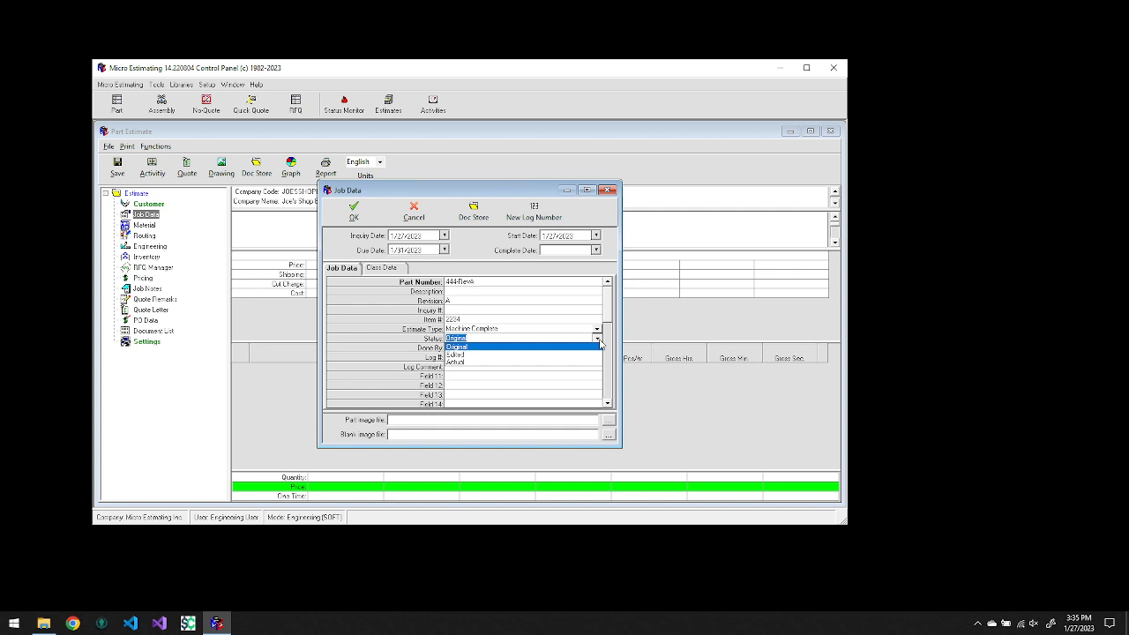
pyautogui.click(599, 343)
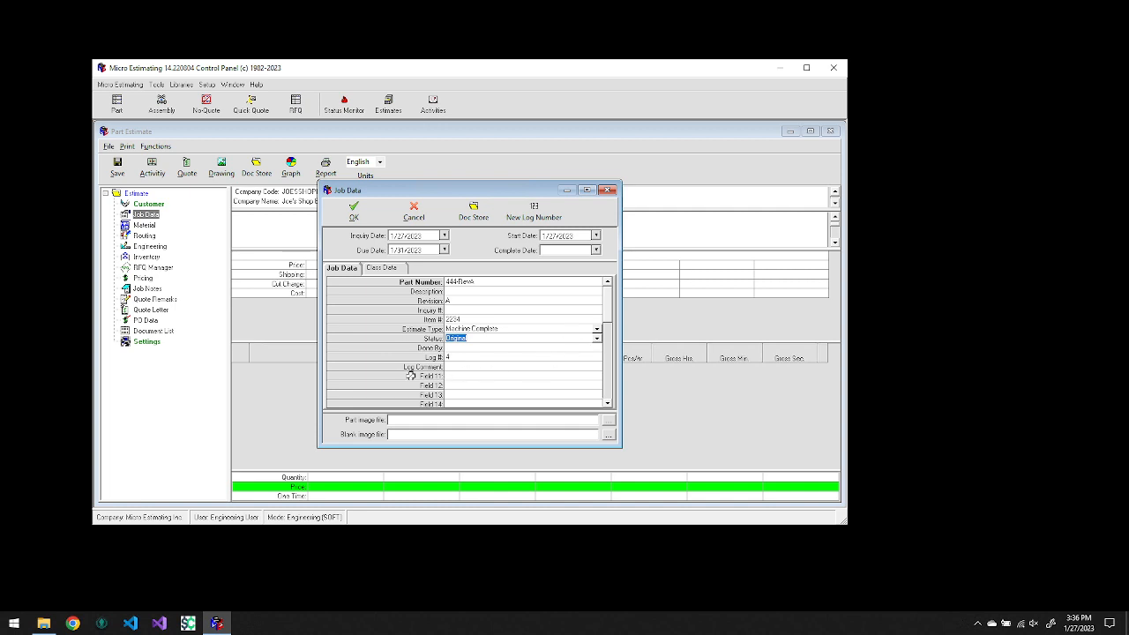
pyautogui.scroll(-9, 408, 376)
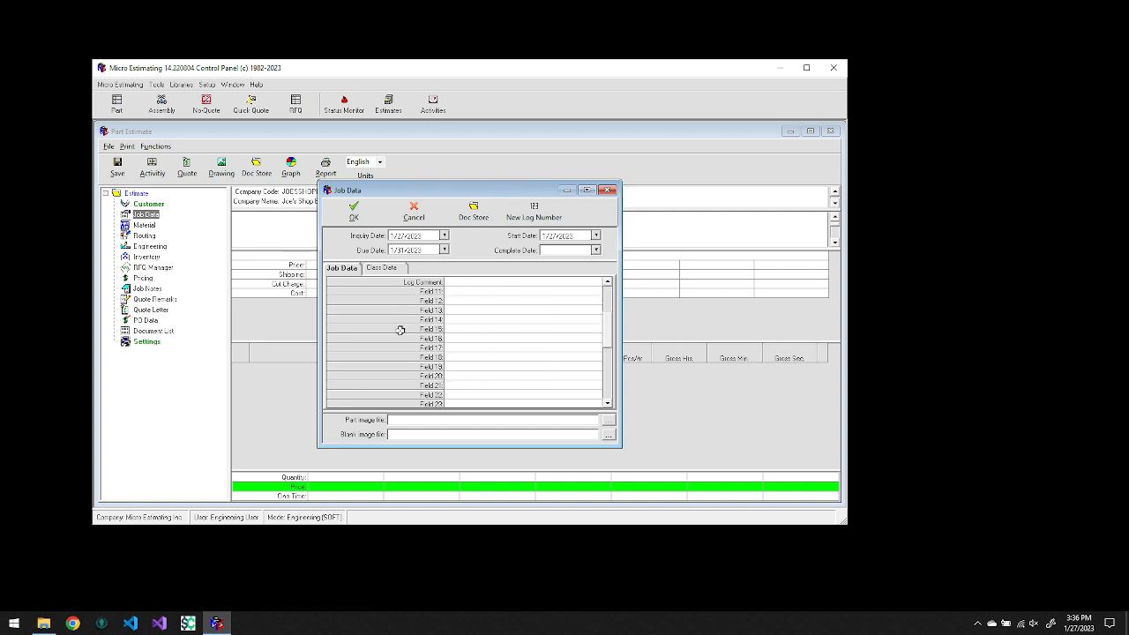
pyautogui.scroll(8, 406, 394)
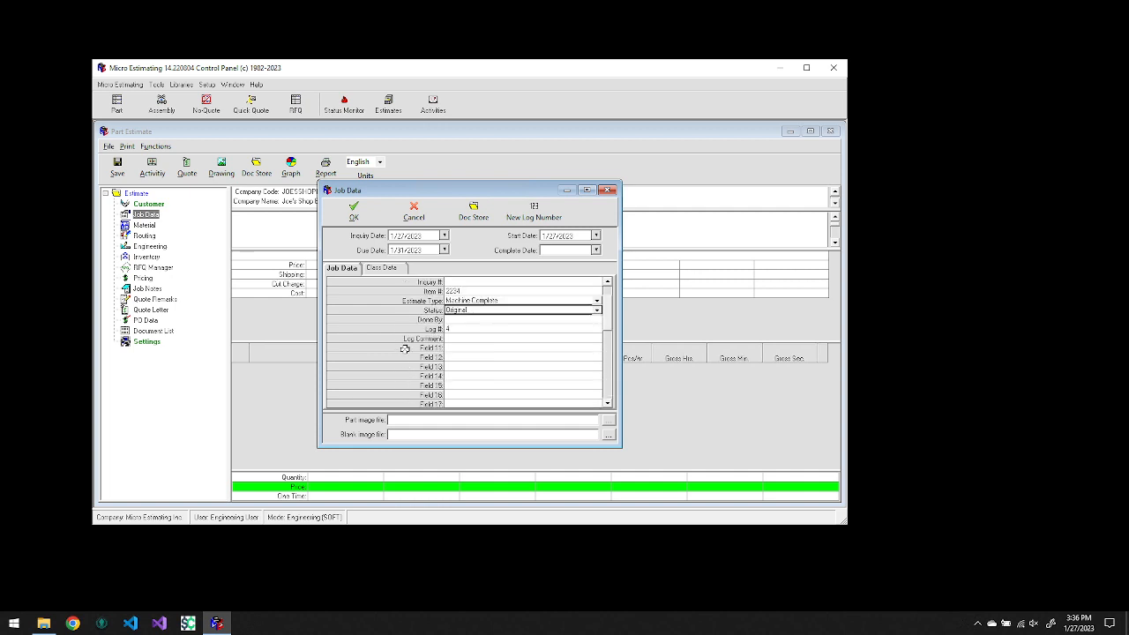
pyautogui.scroll(1, 404, 354)
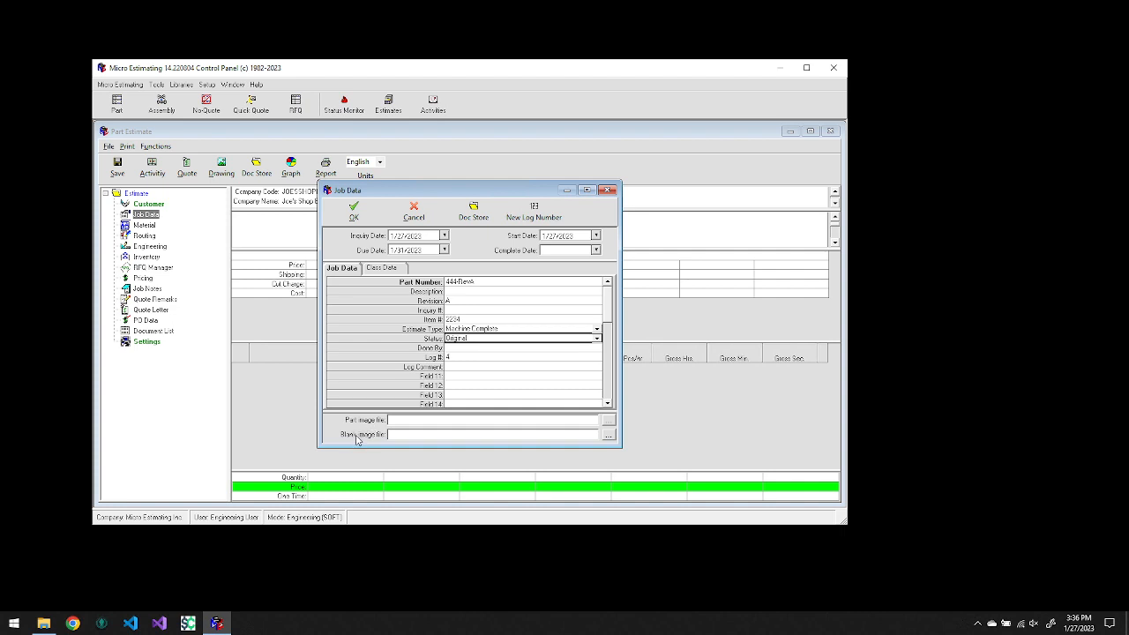
pyautogui.click(353, 213)
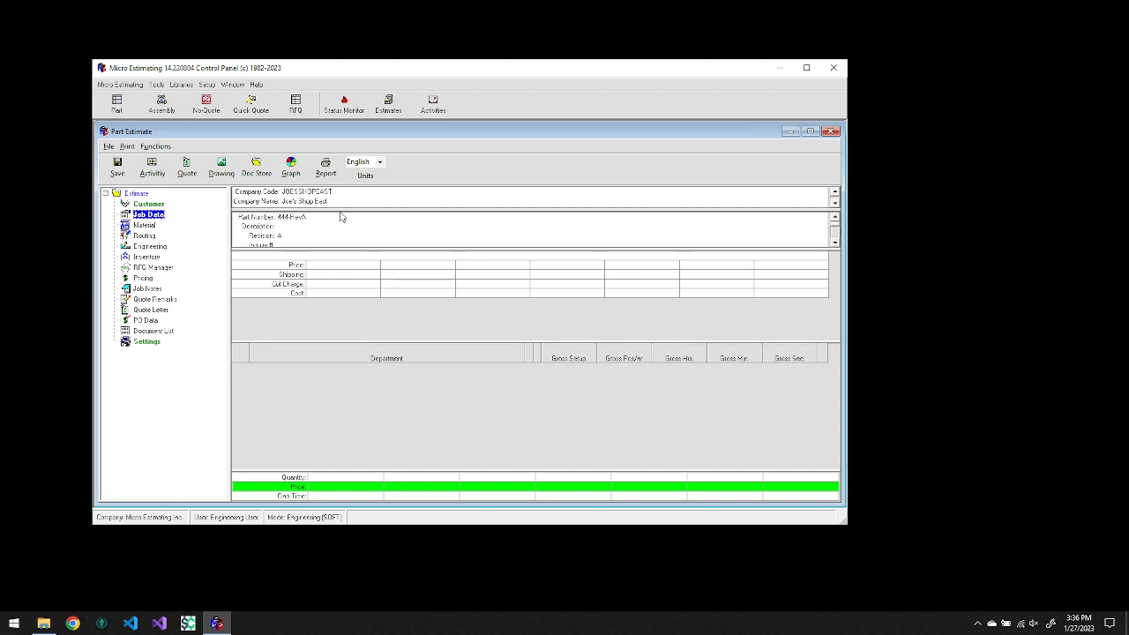
# Step: Open the estimate's material data and choose material 6061-T4 with the Round bar shape
pyautogui.click(144, 227)
pyautogui.doubleClick(146, 225)
pyautogui.click(613, 213)
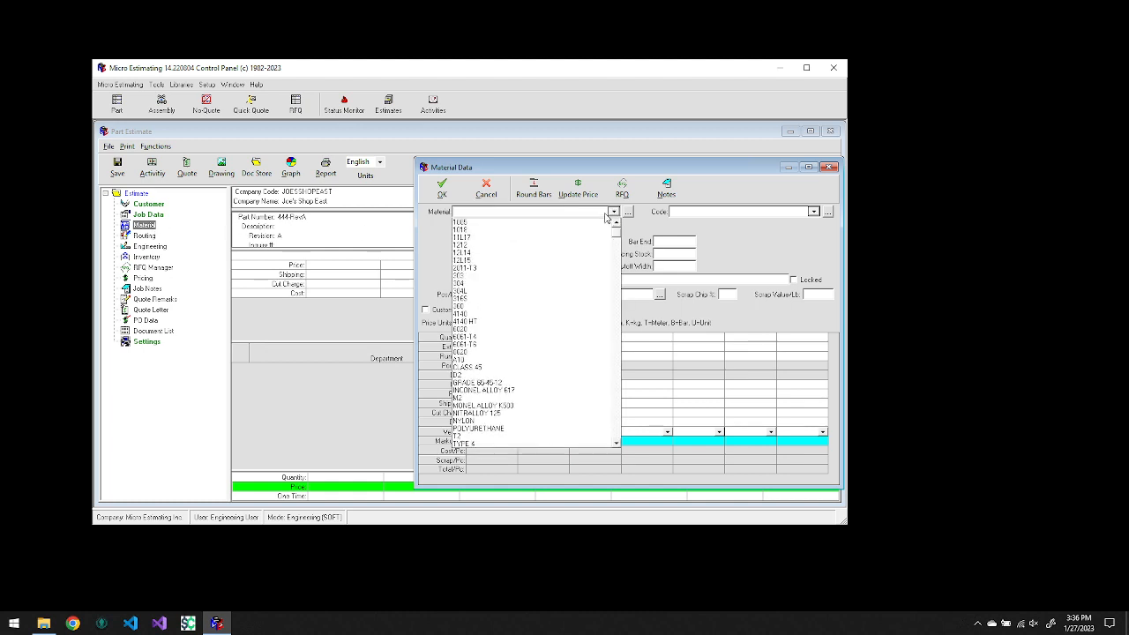
pyautogui.click(477, 338)
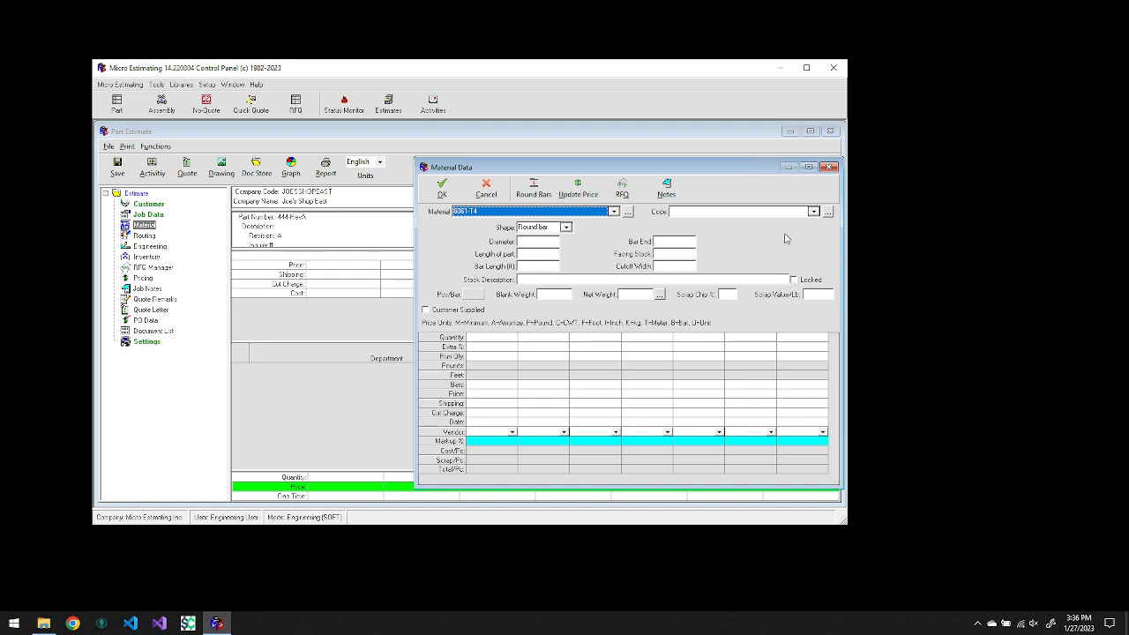
pyautogui.click(566, 228)
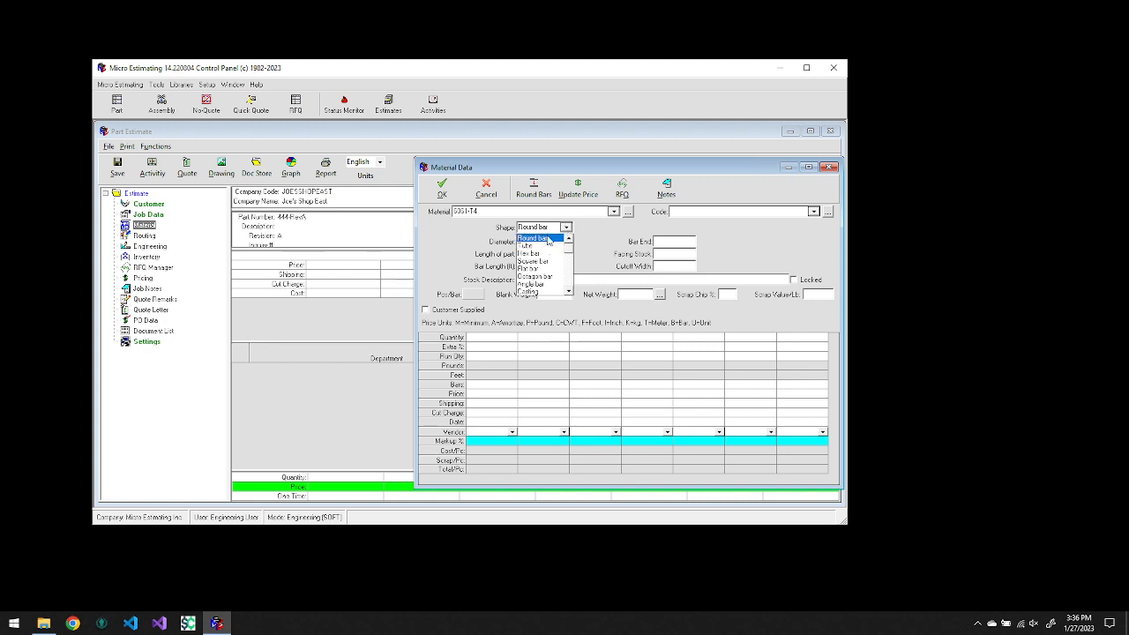
pyautogui.click(540, 239)
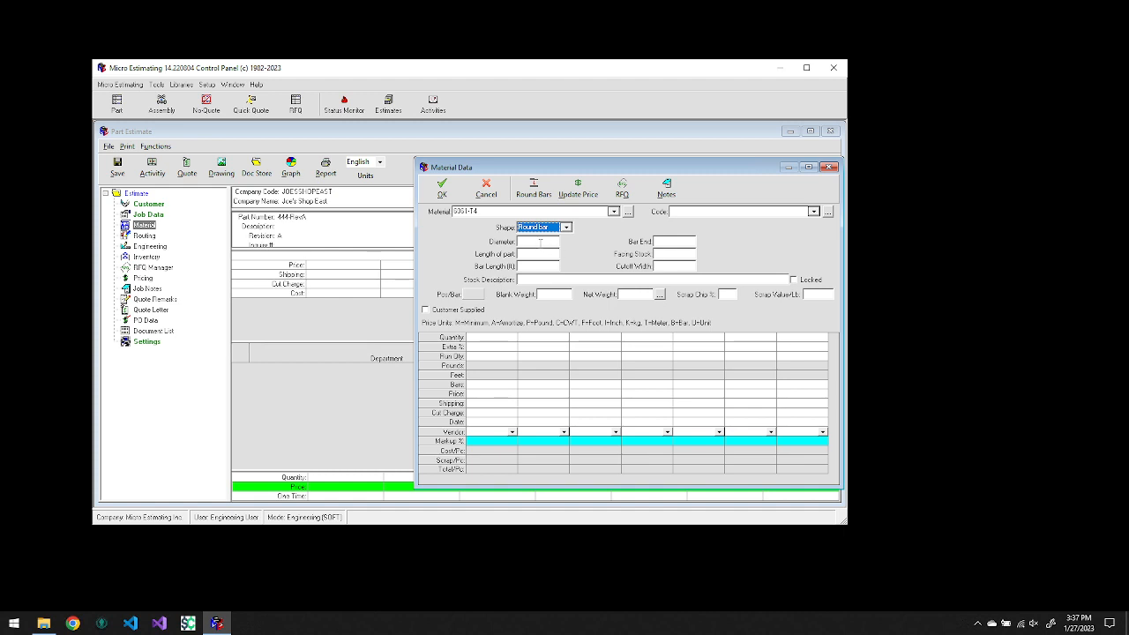
# Step: Set the round bar's diameter to 2 and the length of part to 1.5
pyautogui.press('Tab')
pyautogui.write('3')
pyautogui.press('Tab')
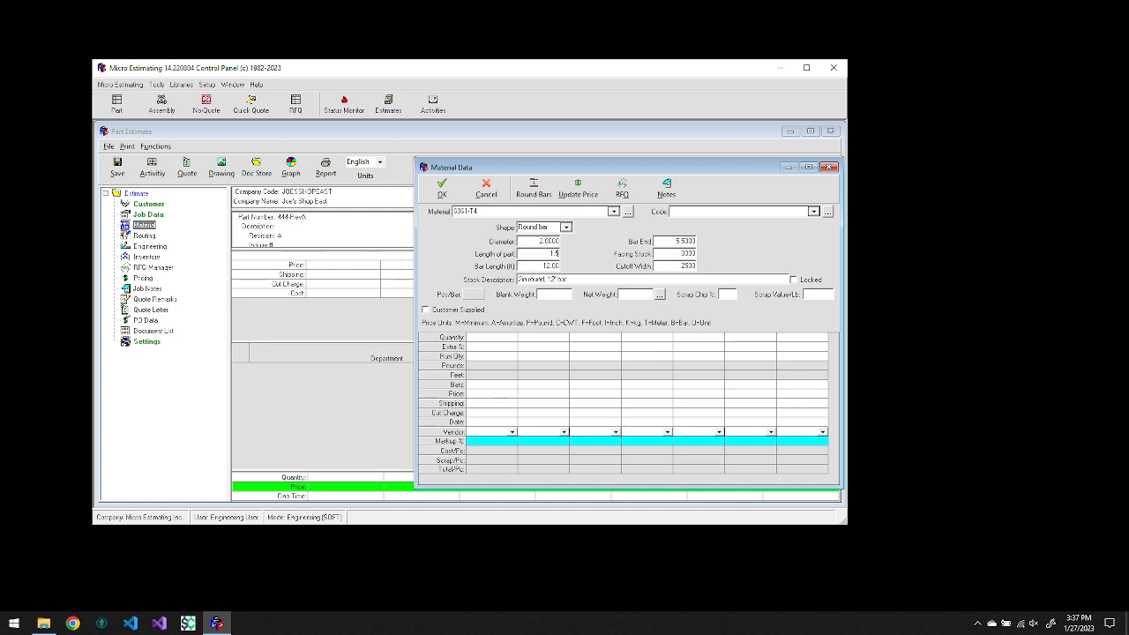
pyautogui.press('Tab')
# Step: Enter the material quantities 1, 5, 10, 25, 50, 100 and 250 in successive quantity columns
pyautogui.click(497, 338)
pyautogui.write('1')
pyautogui.press('Tab')
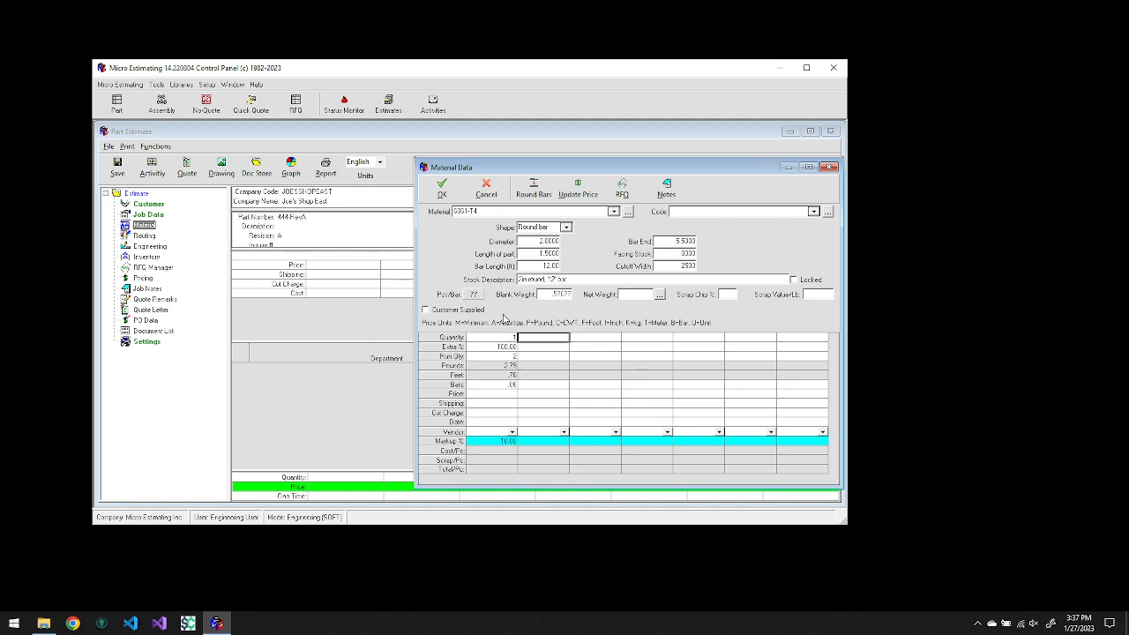
pyautogui.write('5')
pyautogui.press('Tab')
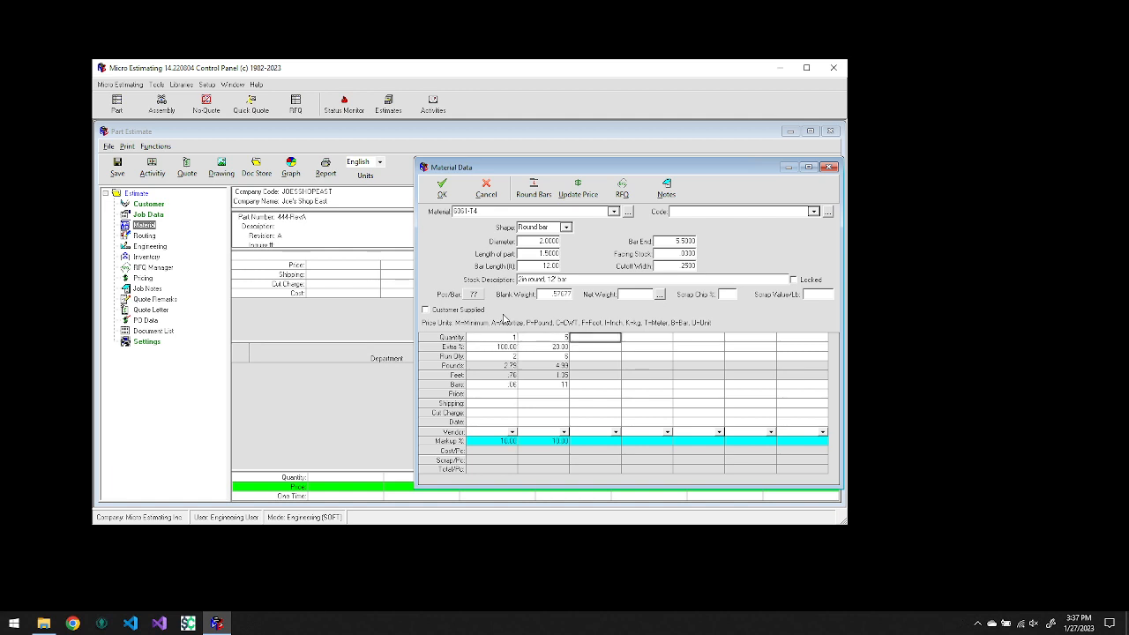
pyautogui.write('10')
pyautogui.press('Tab')
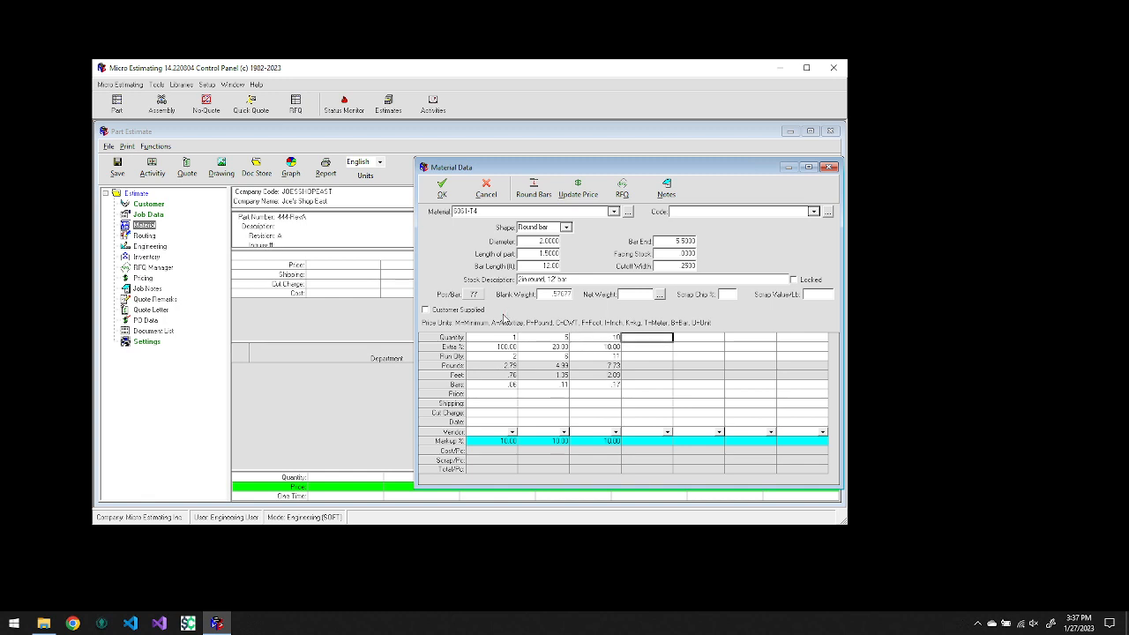
pyautogui.write('25')
pyautogui.press('Tab')
pyautogui.write('50')
pyautogui.press('Tab')
pyautogui.write('100')
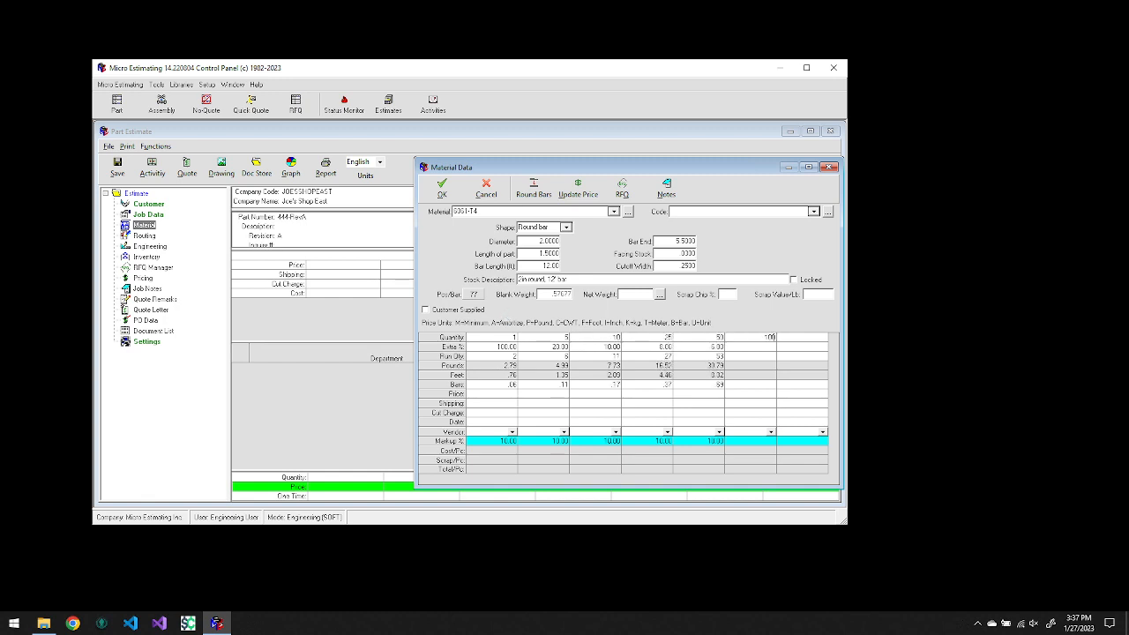
pyautogui.press('Tab')
pyautogui.write('250')
pyautogui.press('Tab')
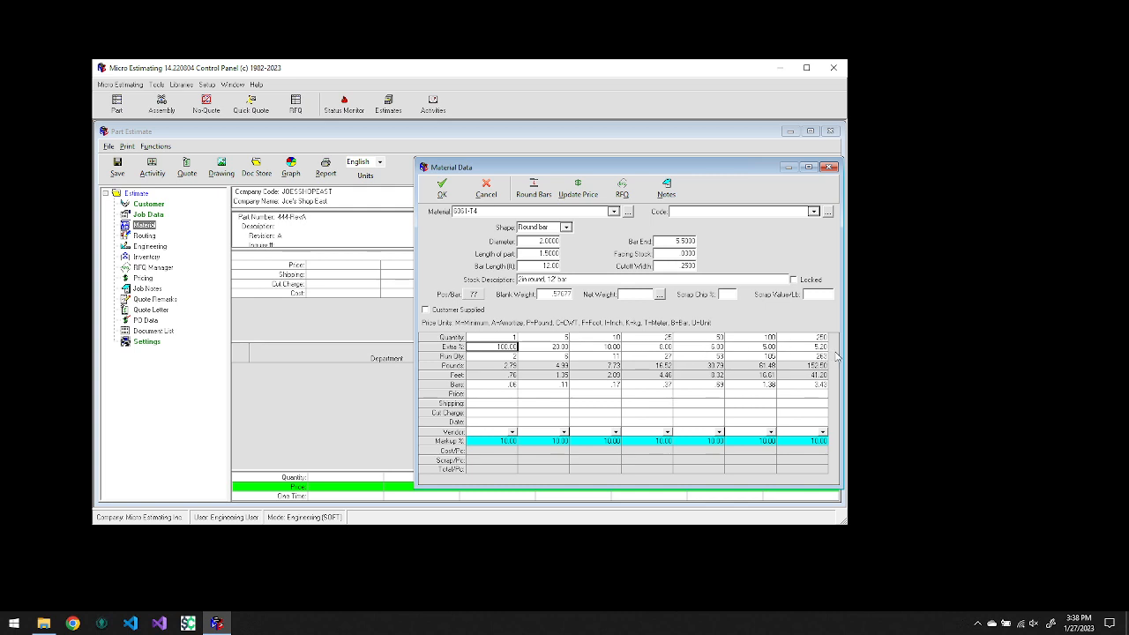
# Step: Set the material price to 1.07/P for all seven quantities
pyautogui.click(485, 396)
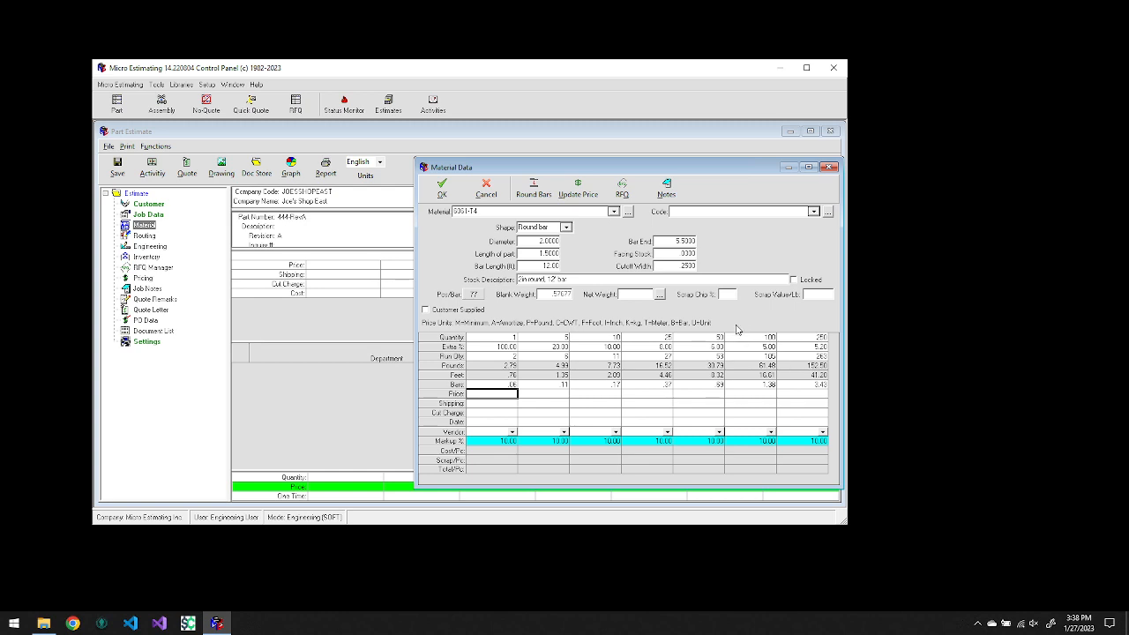
pyautogui.write('1')
pyautogui.write('.05')
pyautogui.write('78')
pyautogui.press('Tab')
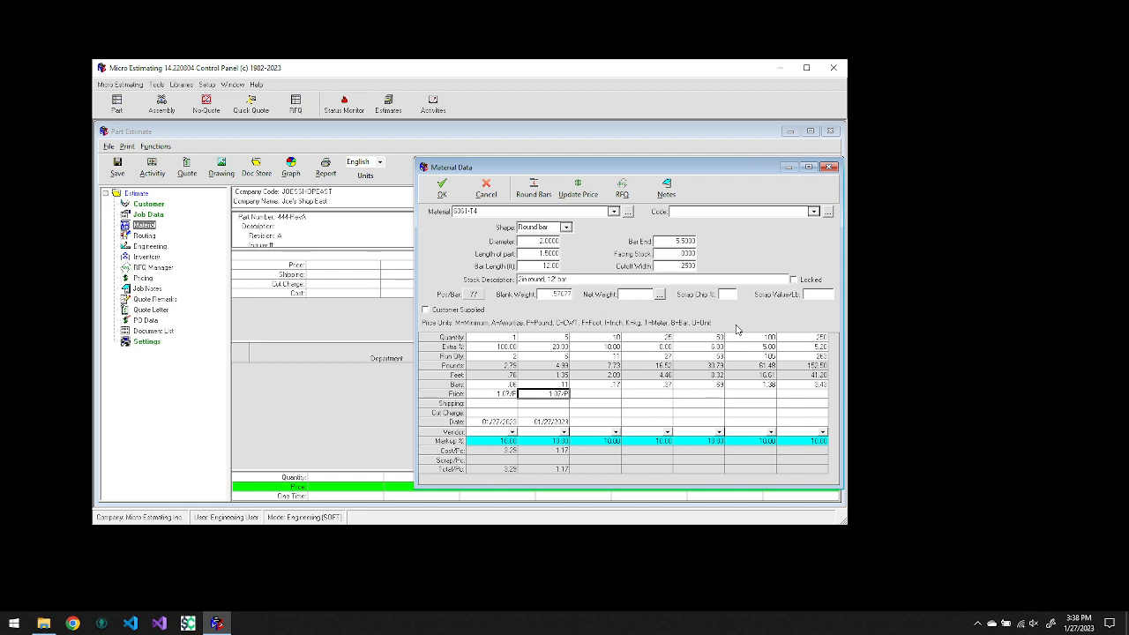
pyautogui.press('Tab')
pyautogui.press('Tab')
pyautogui.press('Tab')
pyautogui.press('Tab')
pyautogui.press('Tab')
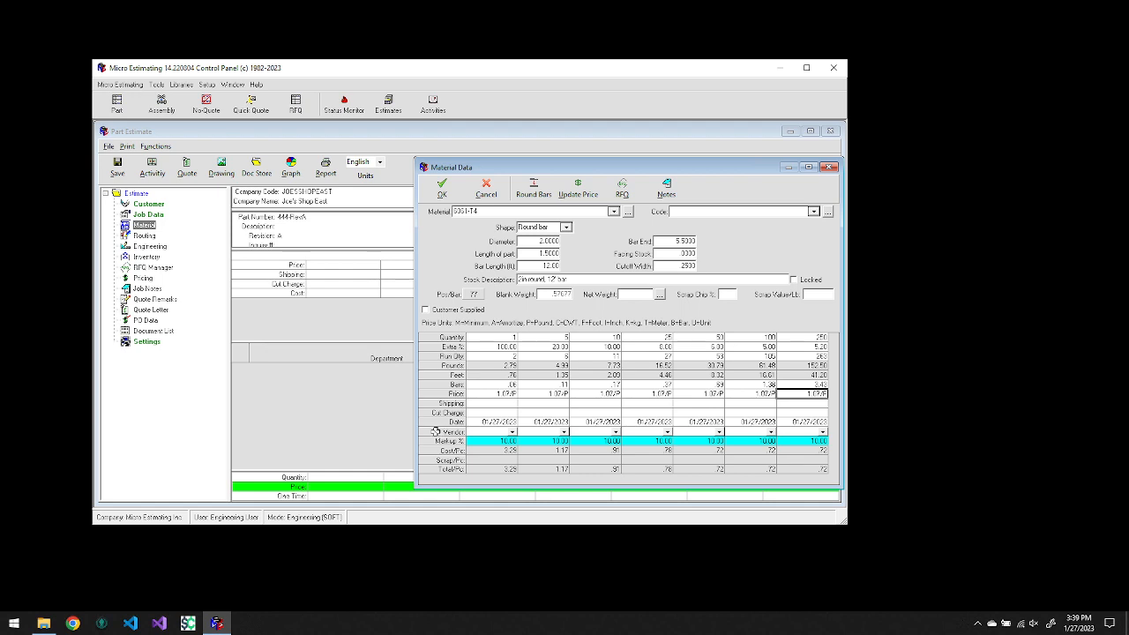
# Step: Set the vendor to MICROV for all seven material quantities
pyautogui.click(513, 434)
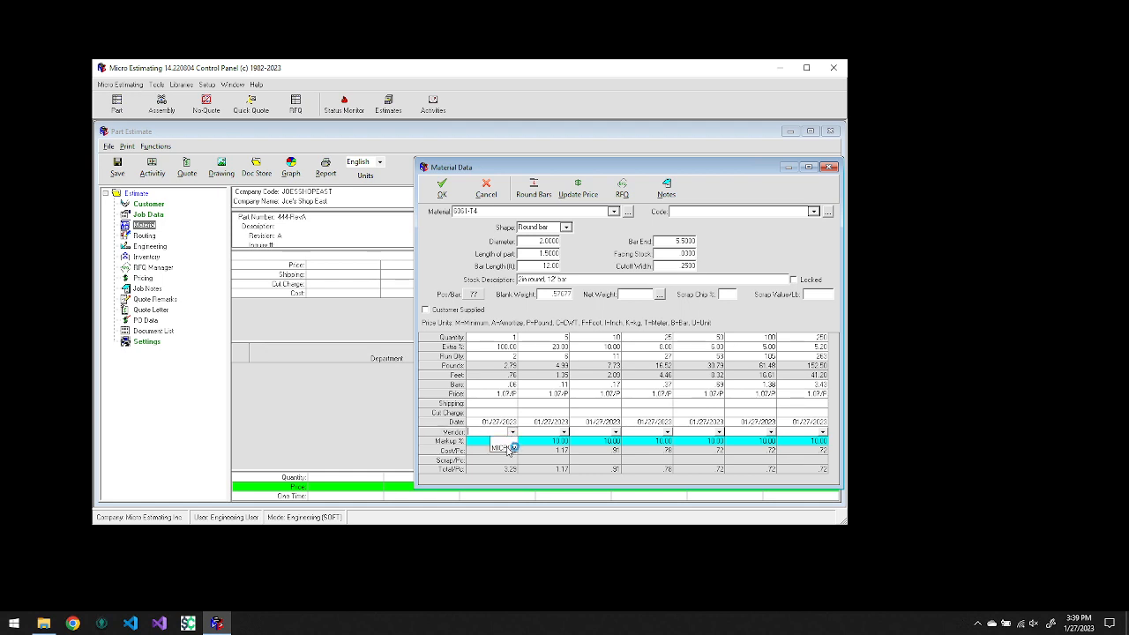
pyautogui.click(505, 448)
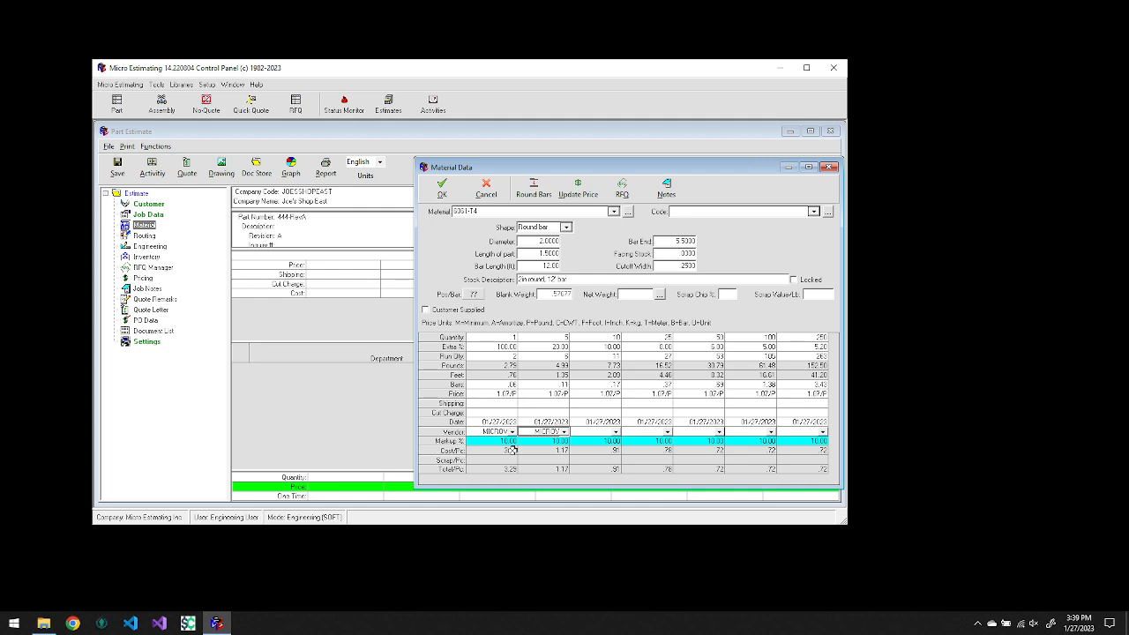
pyautogui.press('Tab')
pyautogui.press('Tab')
pyautogui.press('Tab')
pyautogui.press('Tab')
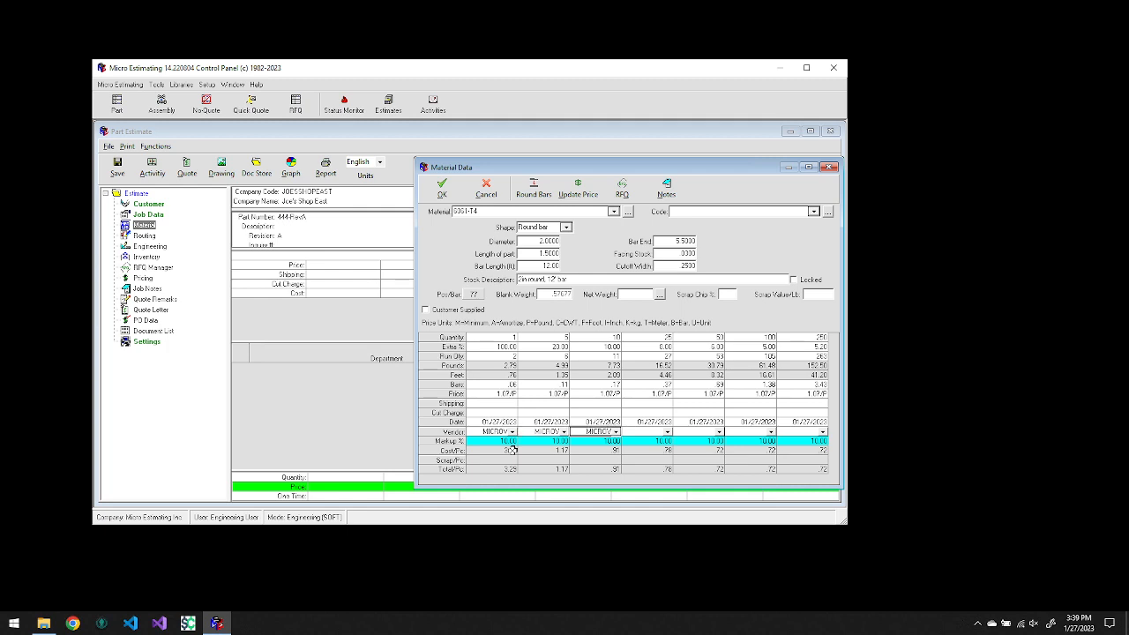
pyautogui.press('Tab')
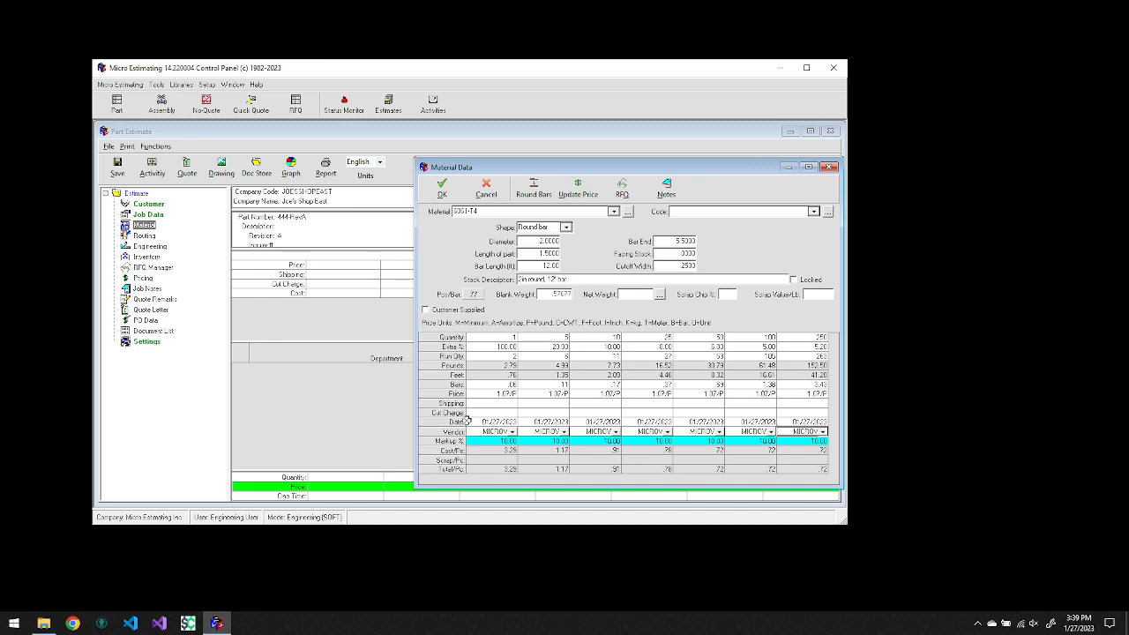
# Step: Browse the material search's name lists, filter the materials by type Aluminum, and cancel without choosing one
pyautogui.click(630, 215)
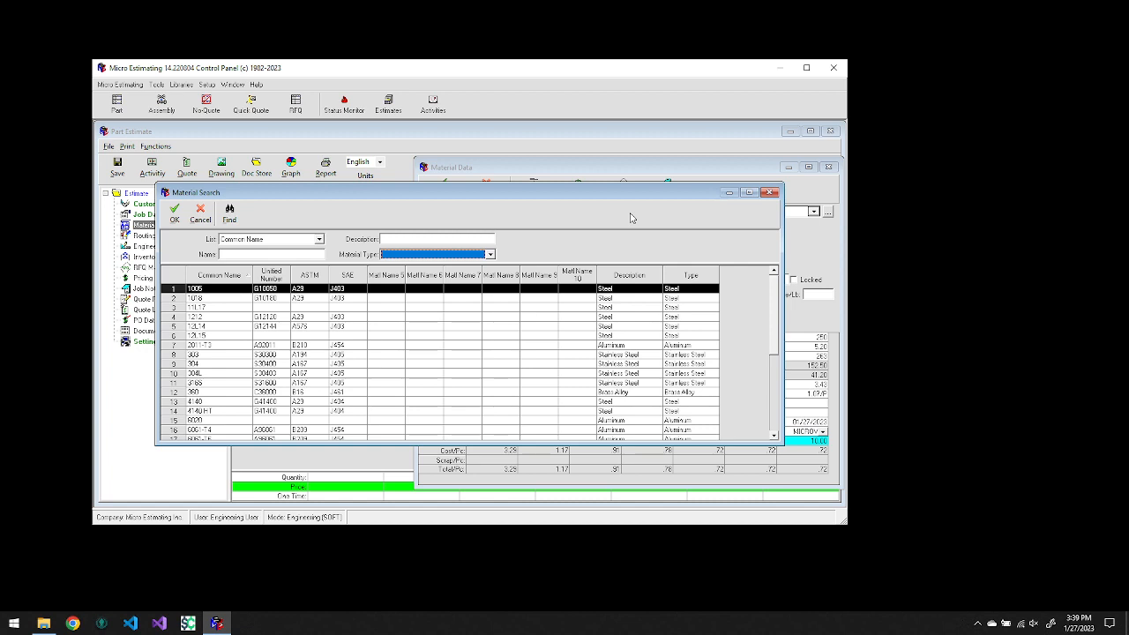
pyautogui.click(319, 240)
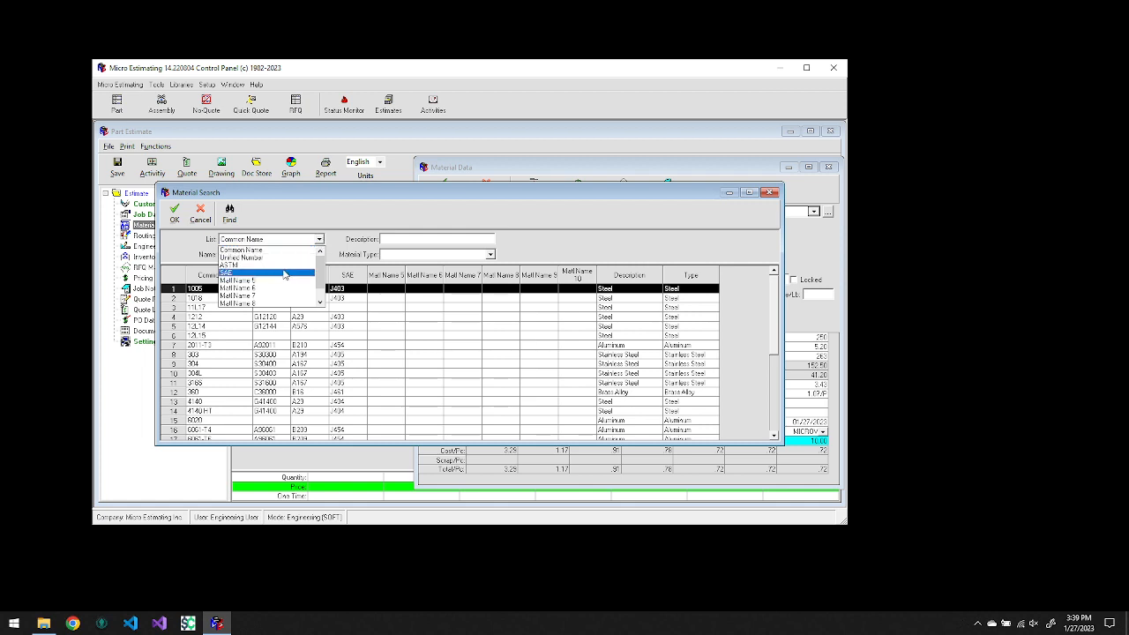
pyautogui.scroll(-1, 270, 288)
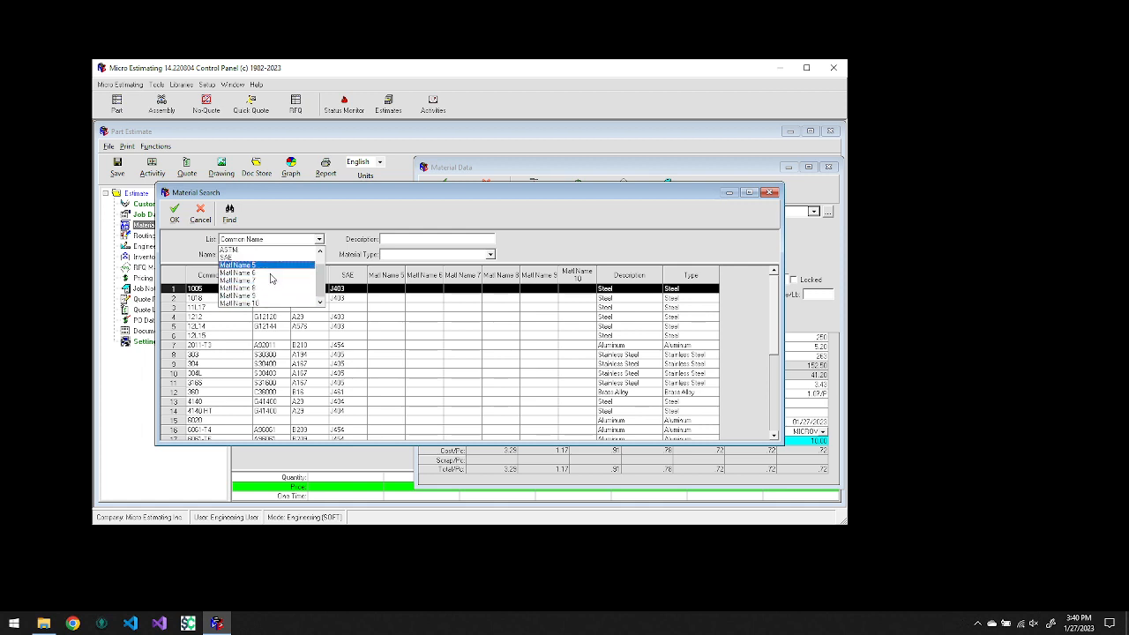
pyautogui.click(334, 234)
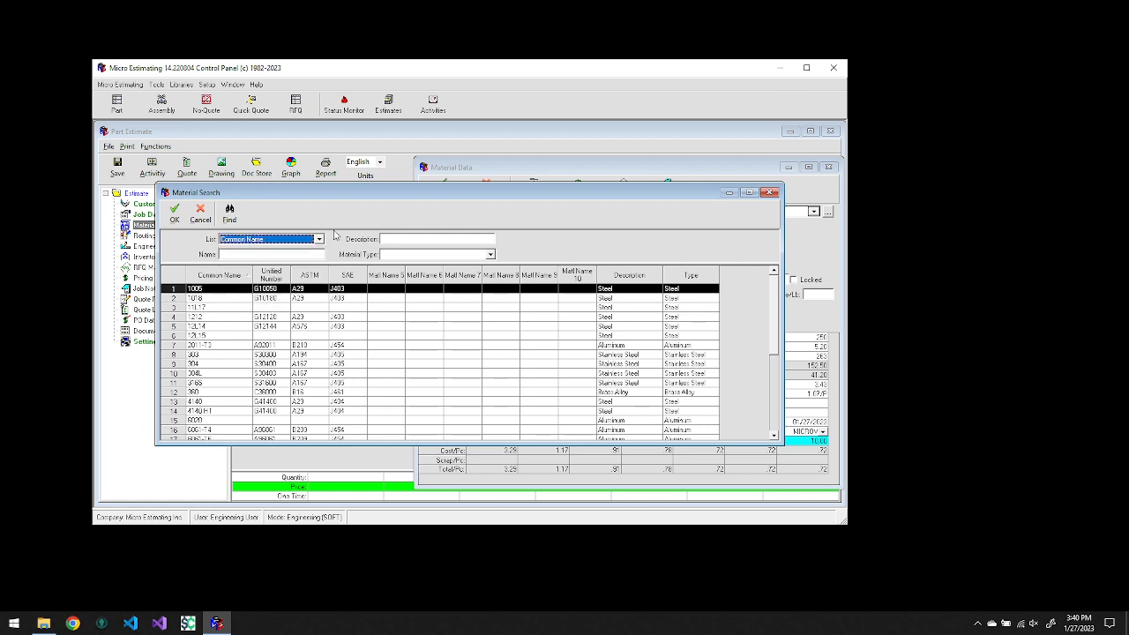
pyautogui.click(491, 255)
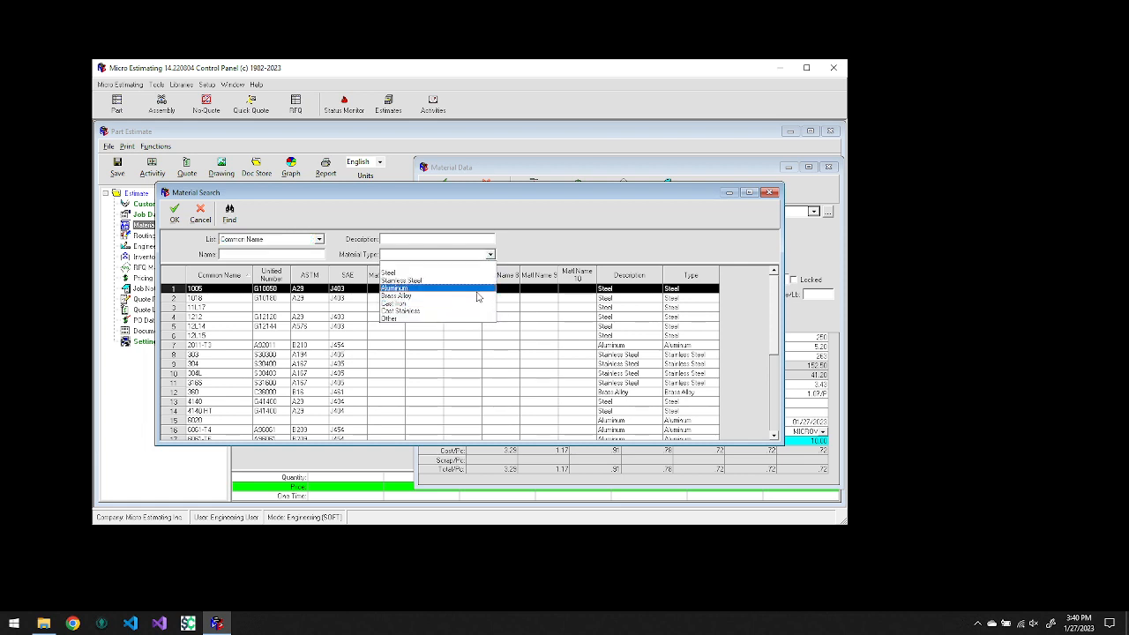
pyautogui.click(477, 291)
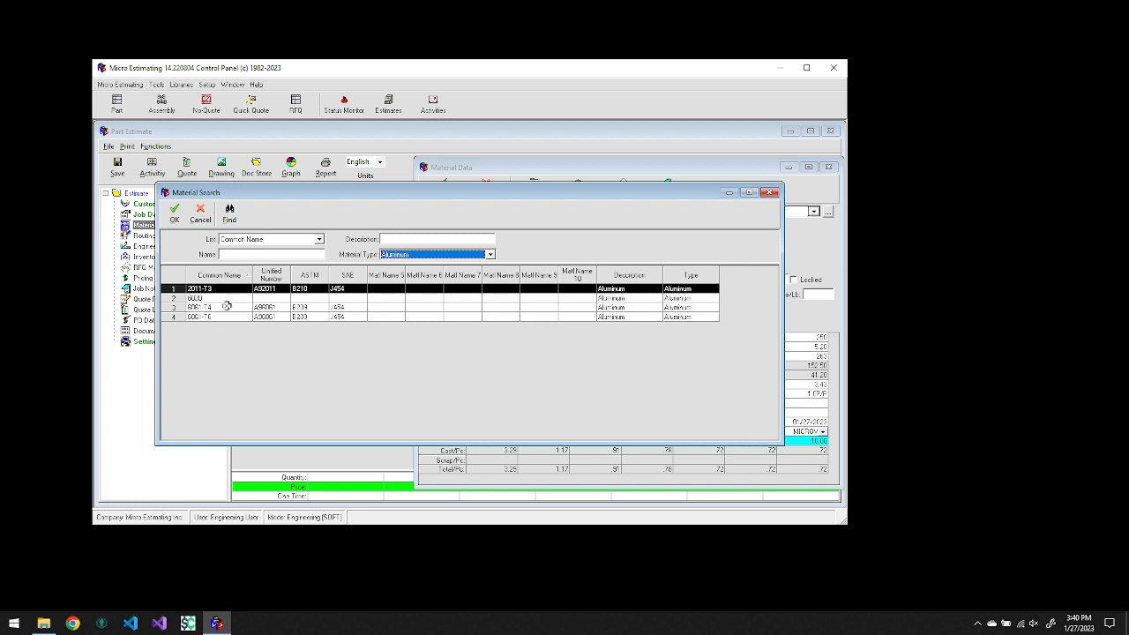
pyautogui.click(201, 214)
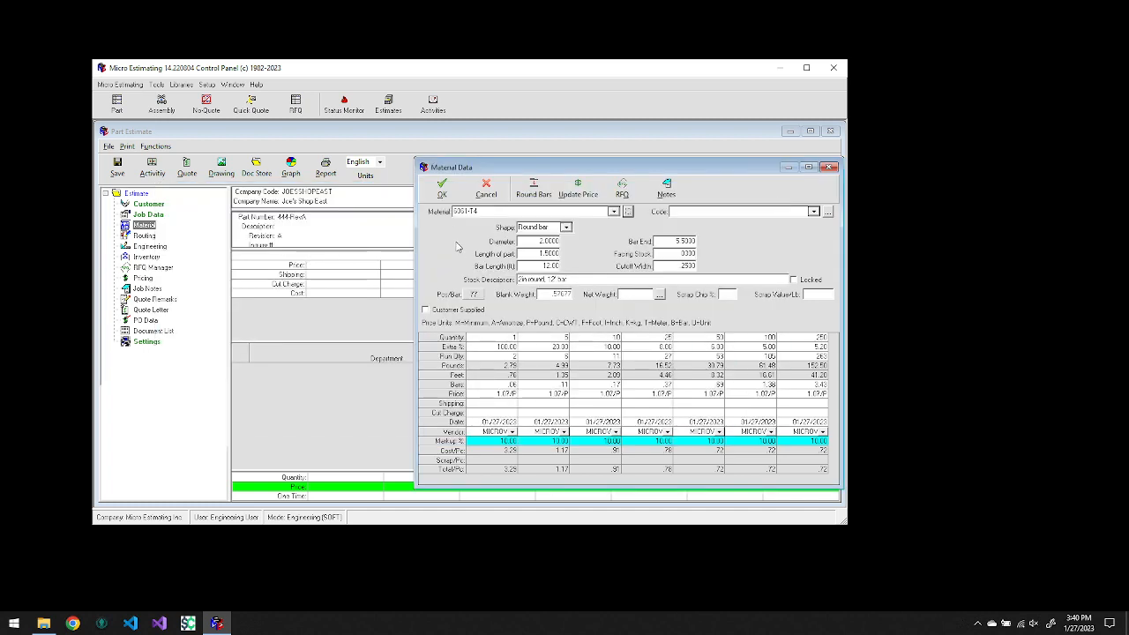
# Step: Look through the Raw Materials direct buy folder for a material code and cancel the selection
pyautogui.click(828, 213)
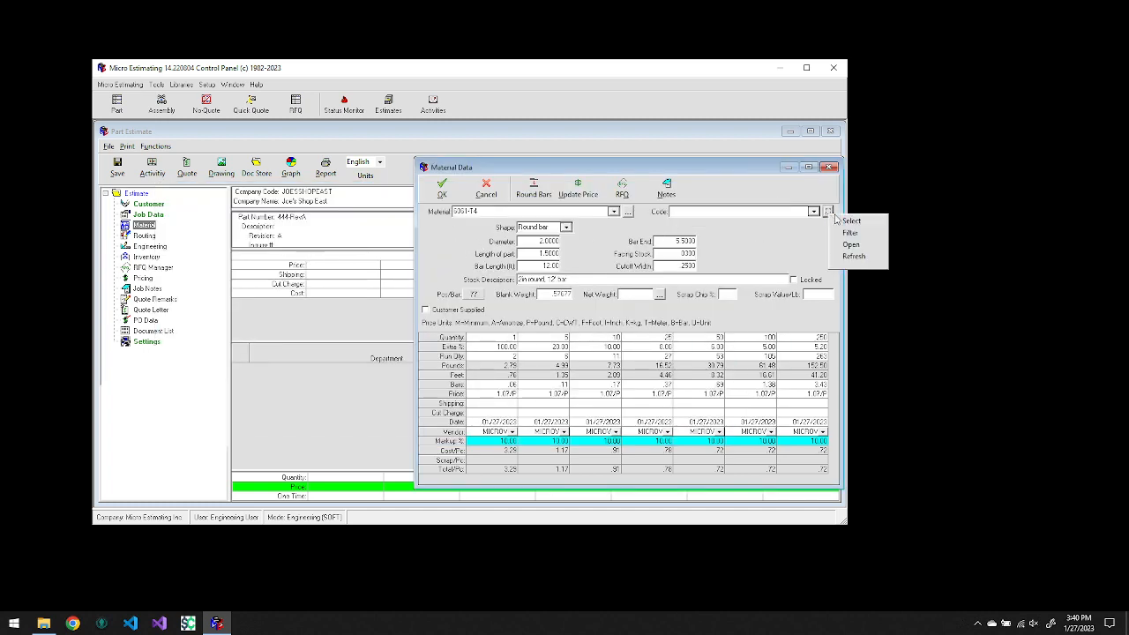
pyautogui.click(851, 220)
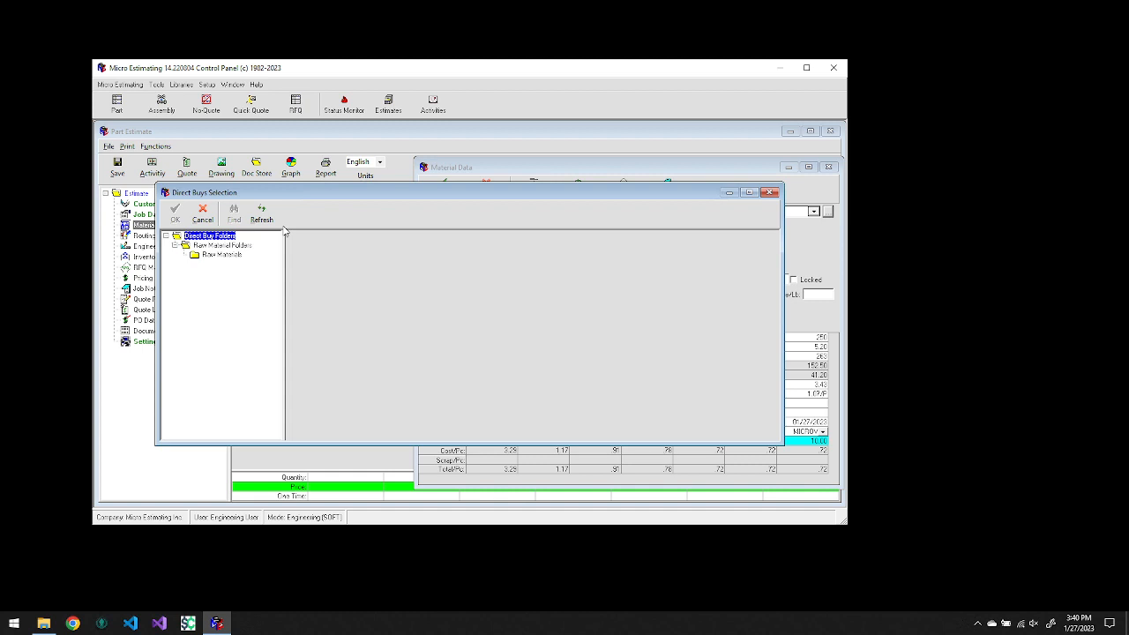
pyautogui.click(235, 247)
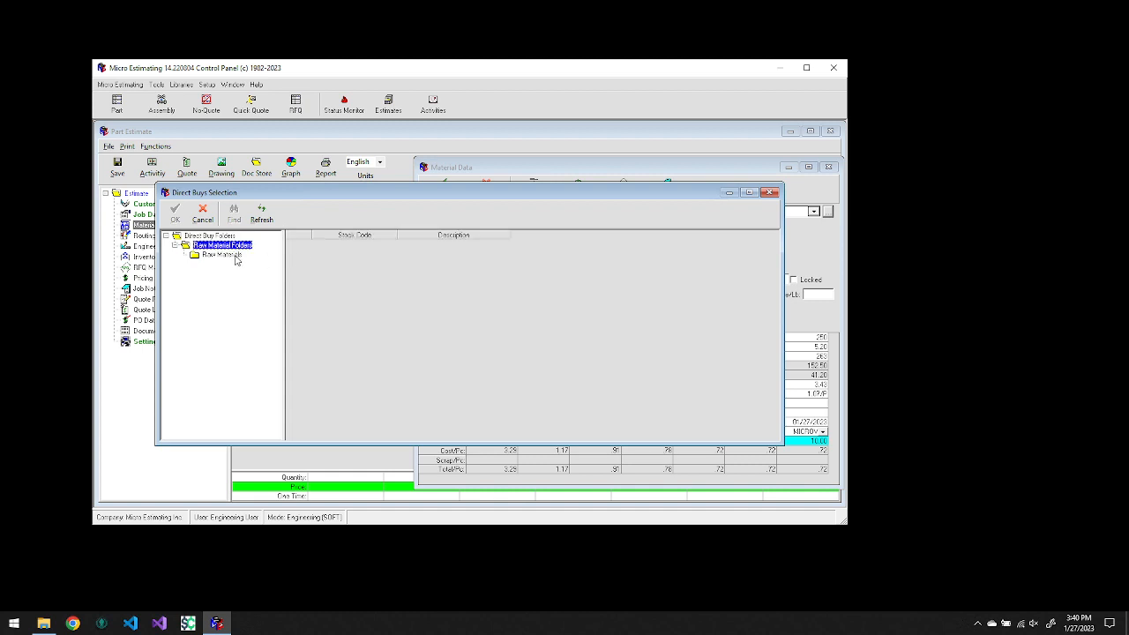
pyautogui.click(231, 257)
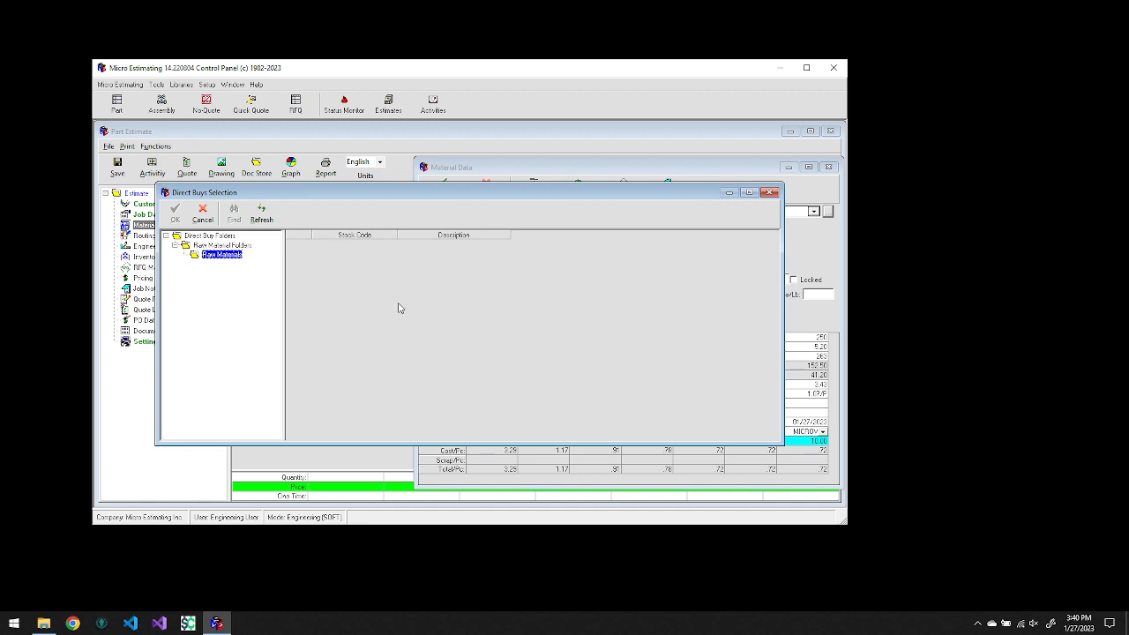
pyautogui.click(205, 221)
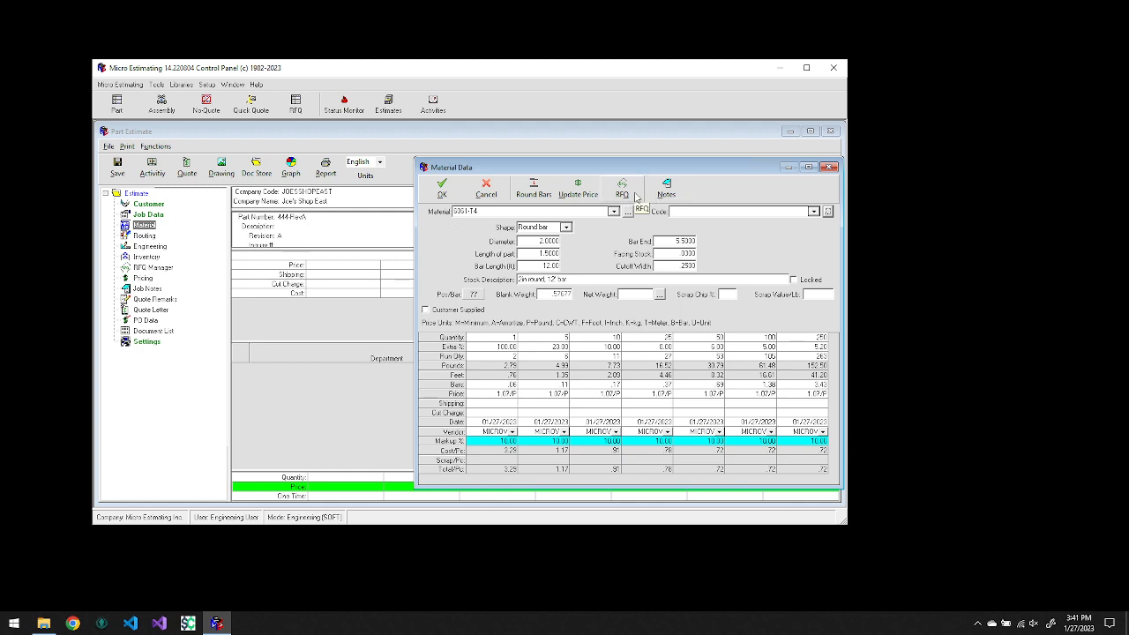
# Step: Examine the material's RFQ Manager, including the new form RFQ and the RFQ analysis, without creating a request
pyautogui.click(635, 195)
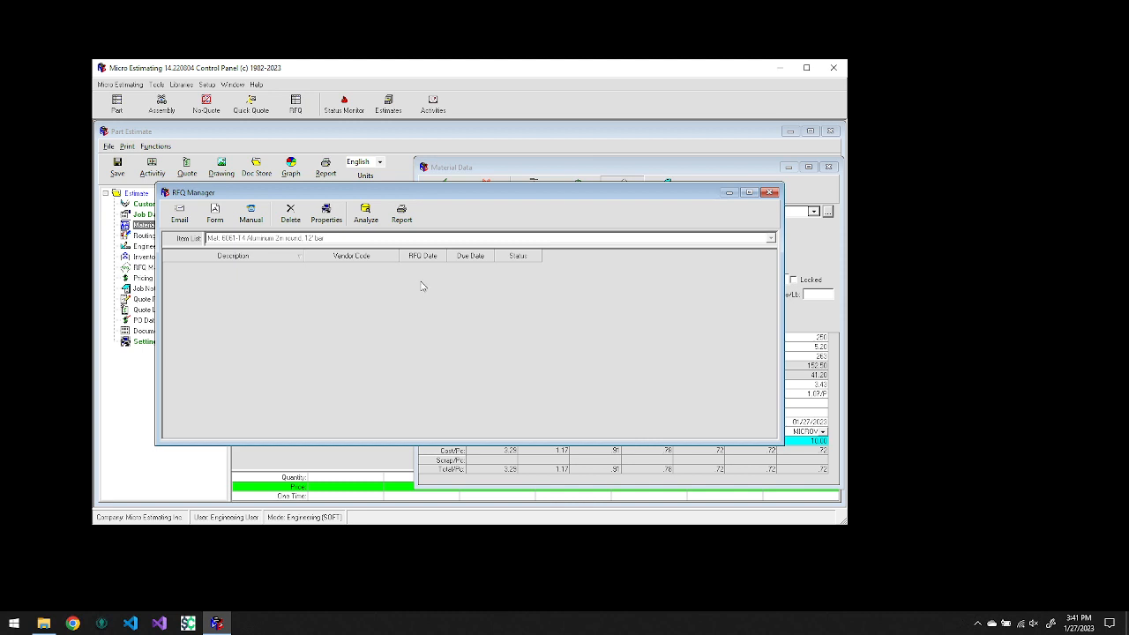
pyautogui.click(217, 216)
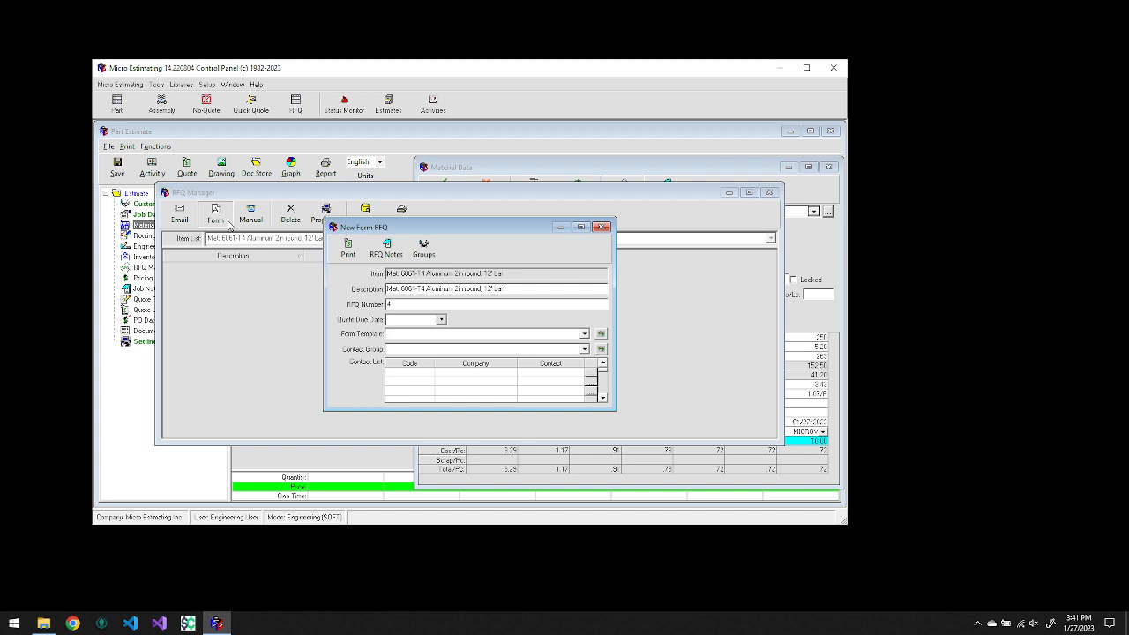
pyautogui.click(601, 228)
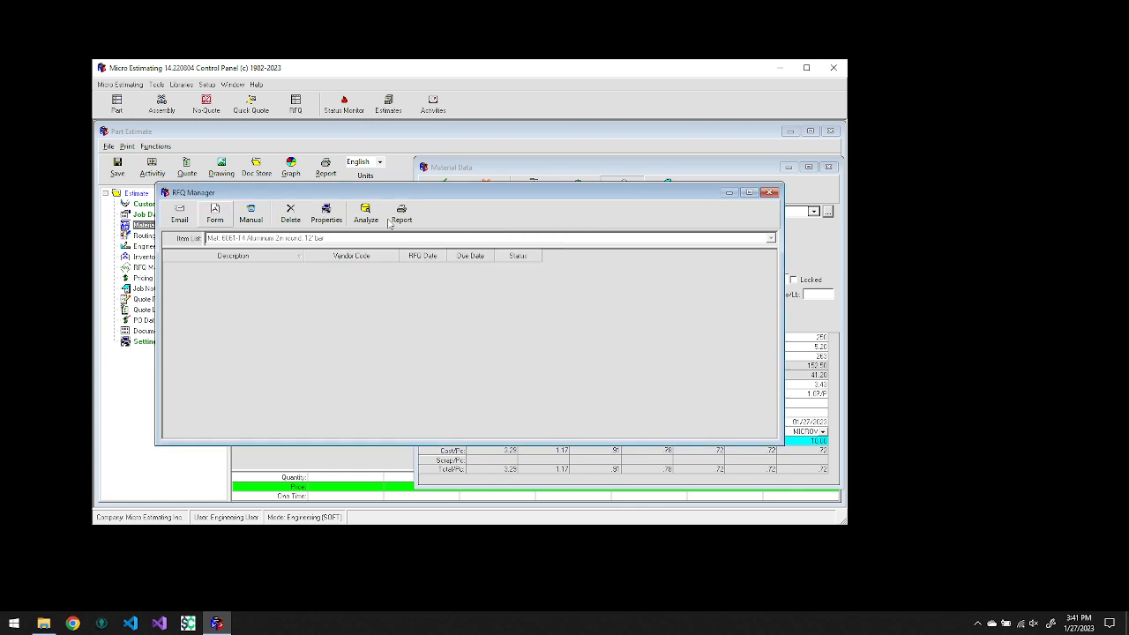
pyautogui.click(326, 215)
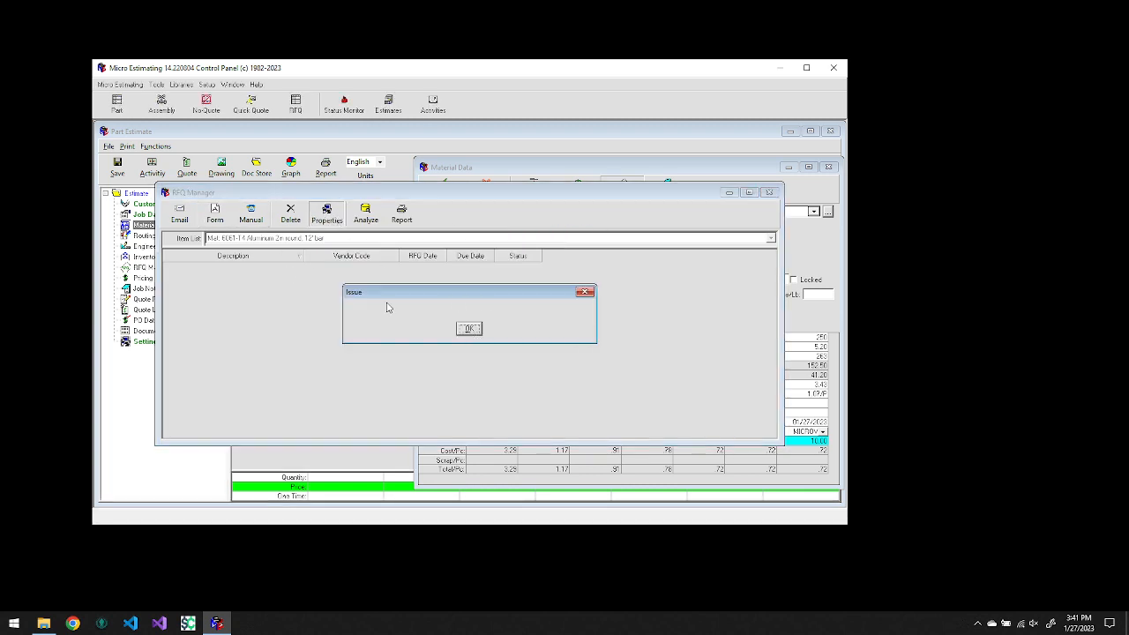
pyautogui.press('Return')
pyautogui.click(365, 214)
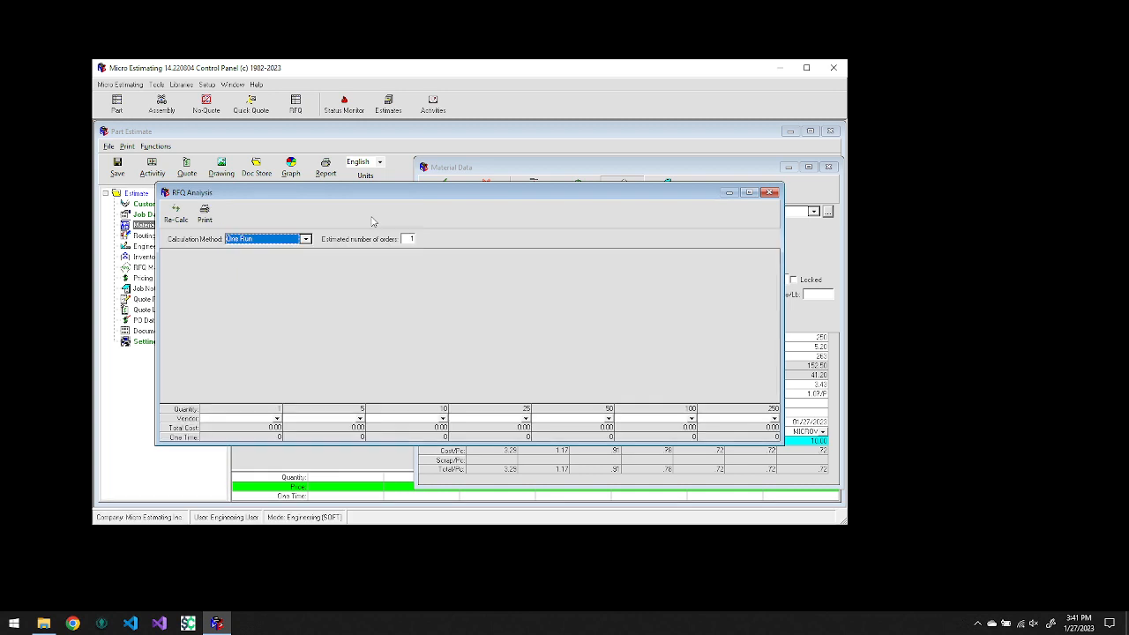
pyautogui.click(769, 192)
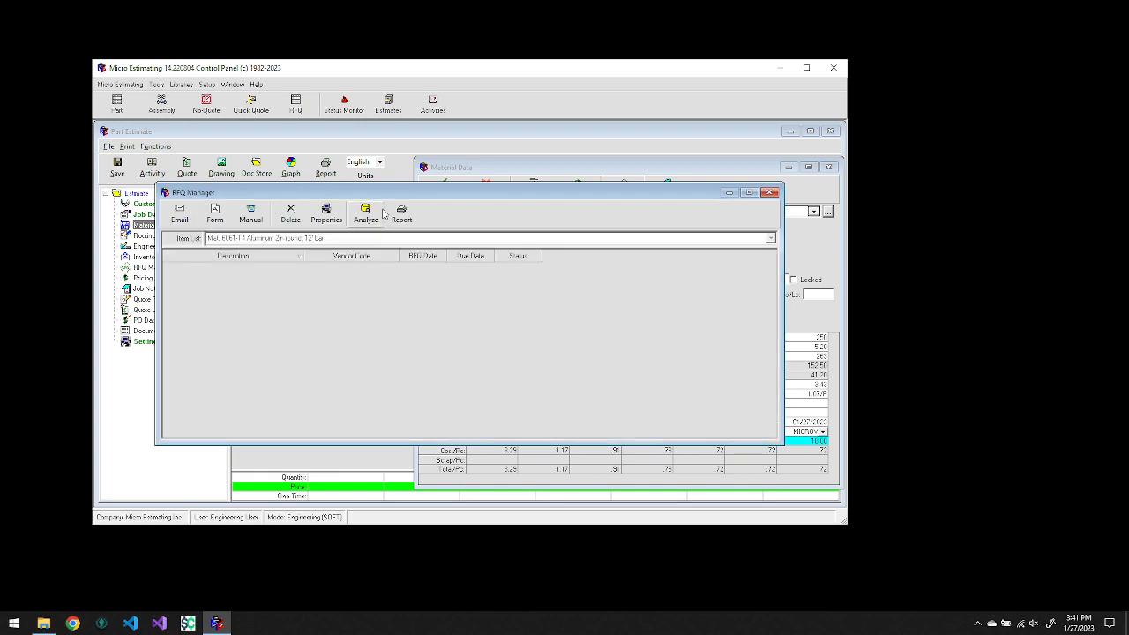
pyautogui.click(769, 193)
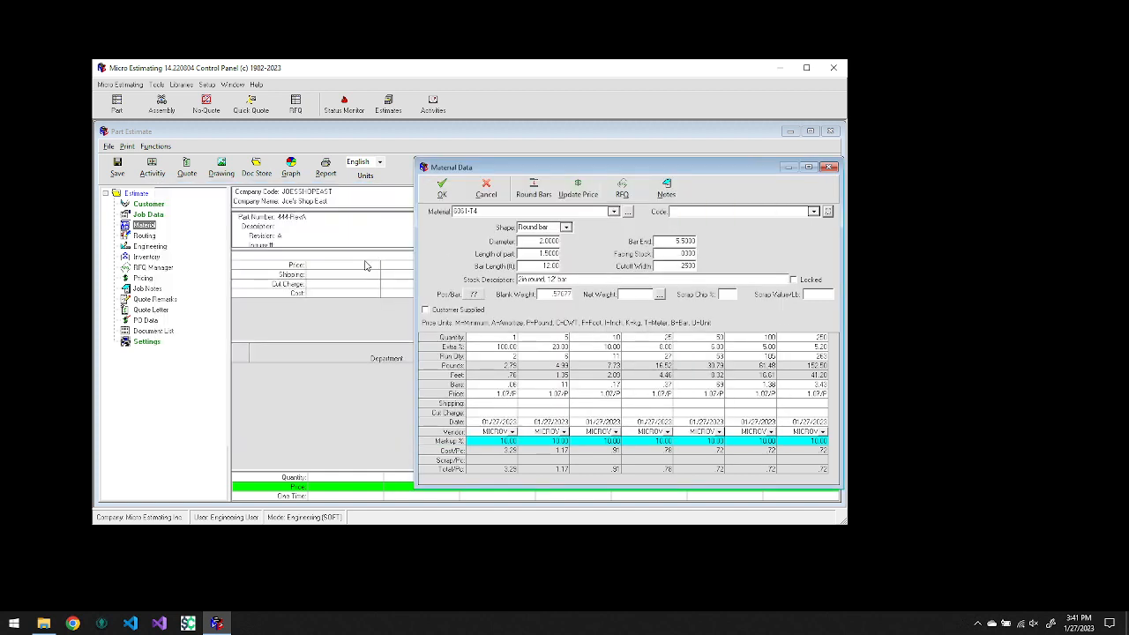
# Step: Try the material's price update and custom bar rounding, and leave the material data without keeping either
pyautogui.click(582, 197)
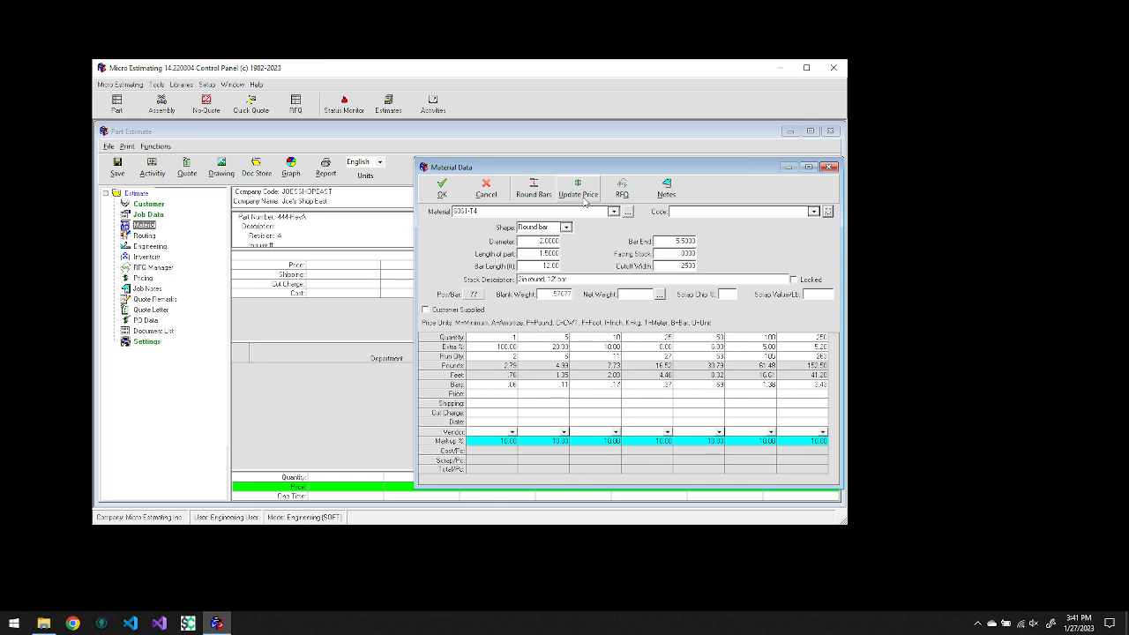
pyautogui.click(529, 199)
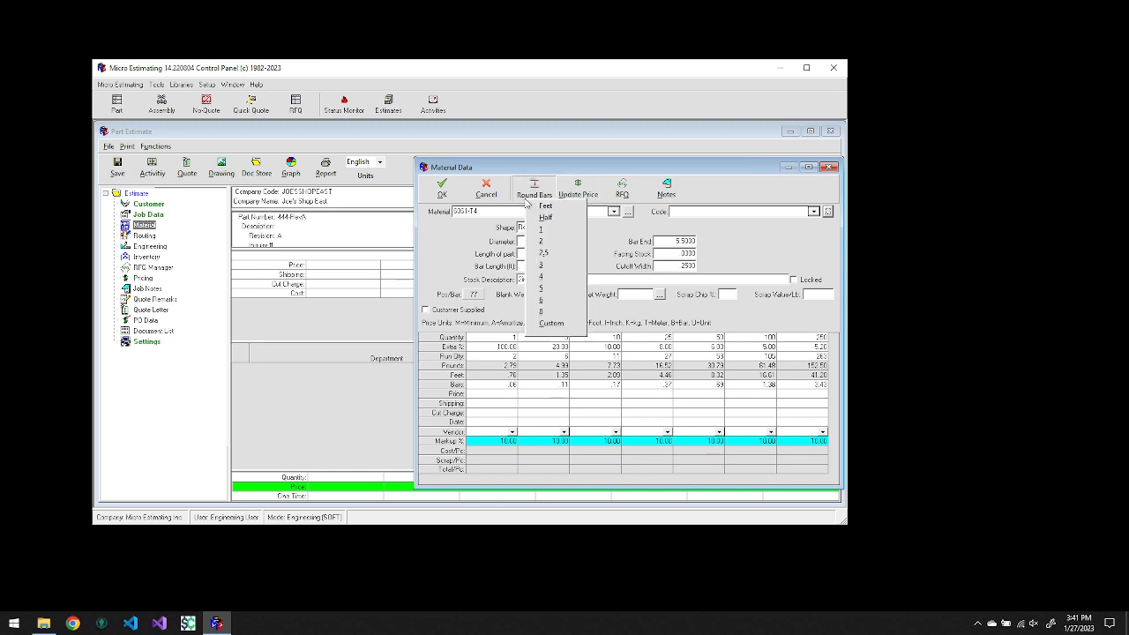
pyautogui.click(551, 322)
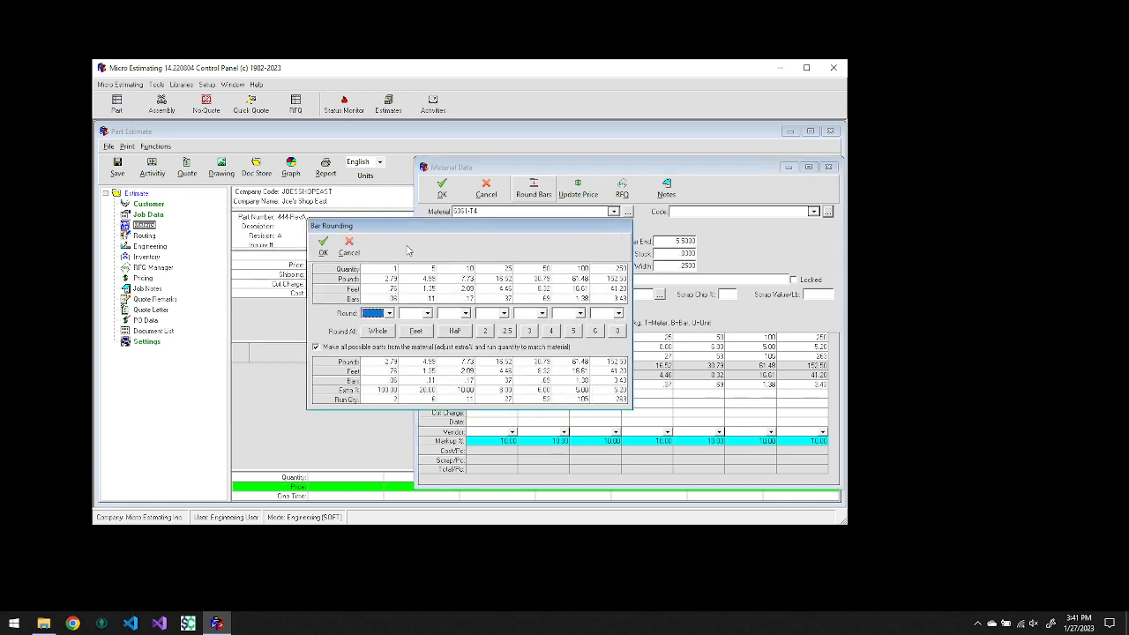
pyautogui.click(349, 245)
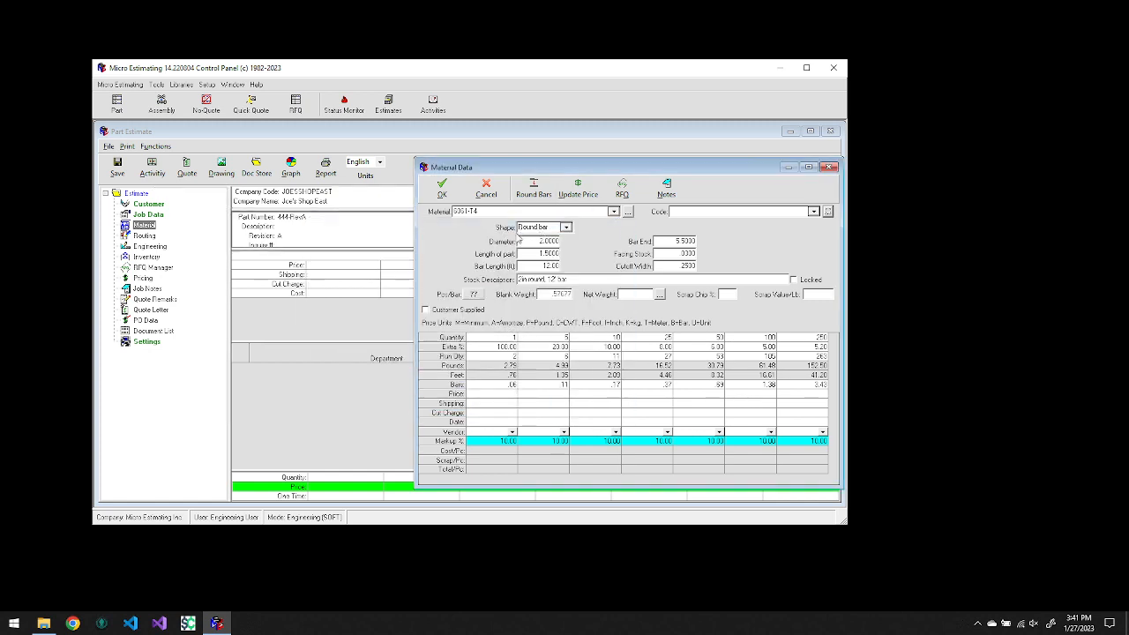
pyautogui.click(498, 195)
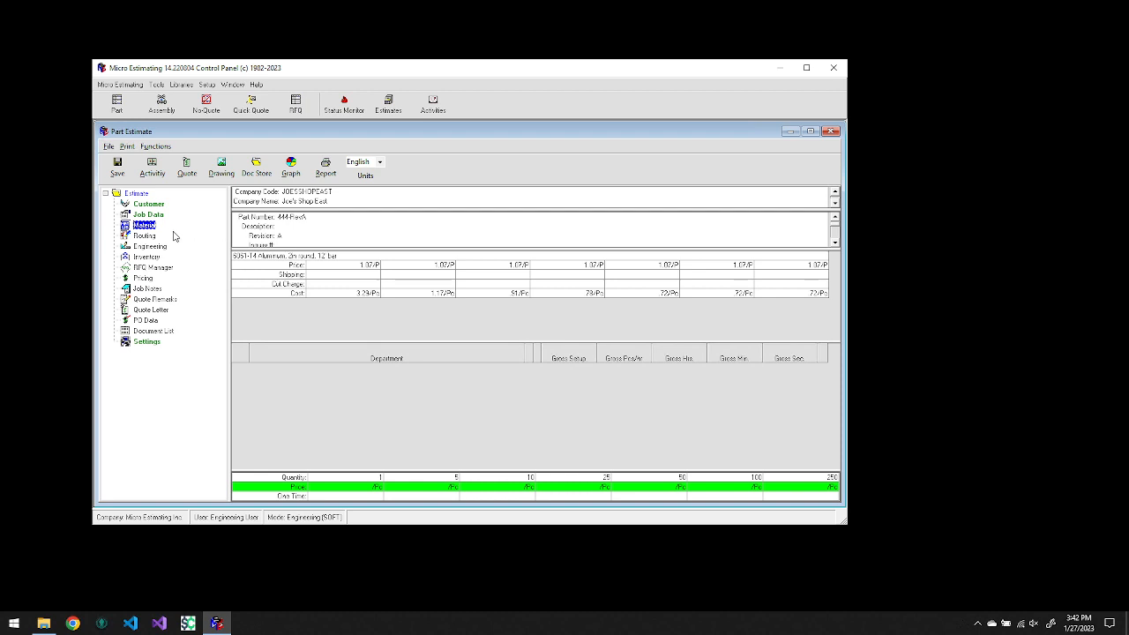
# Step: Open the estimate's routing and add Machining center as the first department
pyautogui.doubleClick(144, 237)
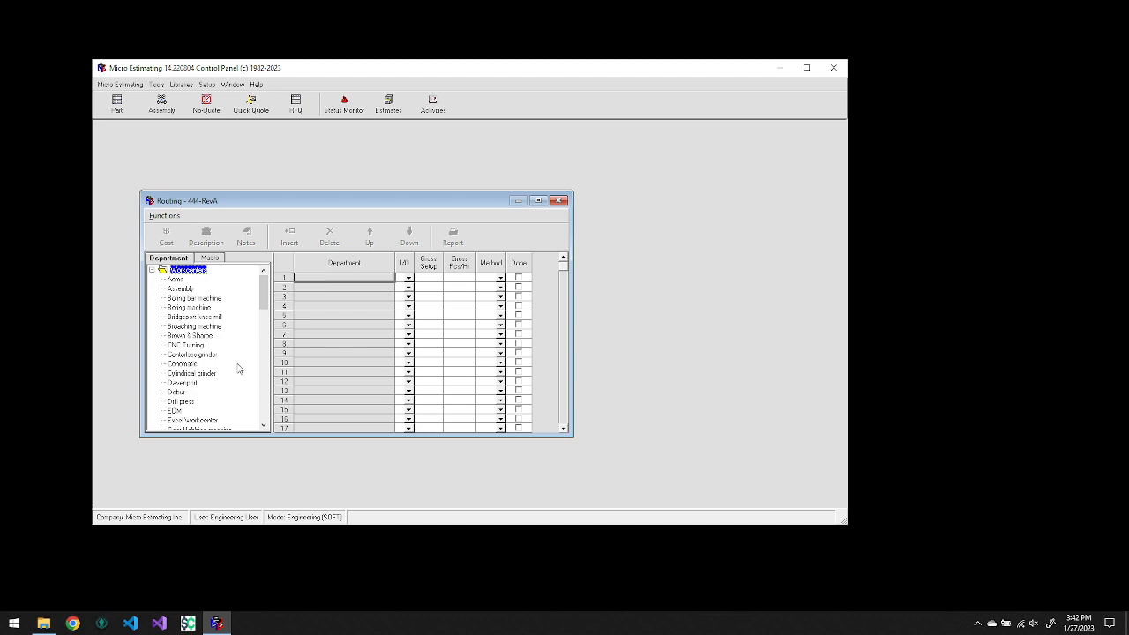
pyautogui.scroll(-5, 238, 368)
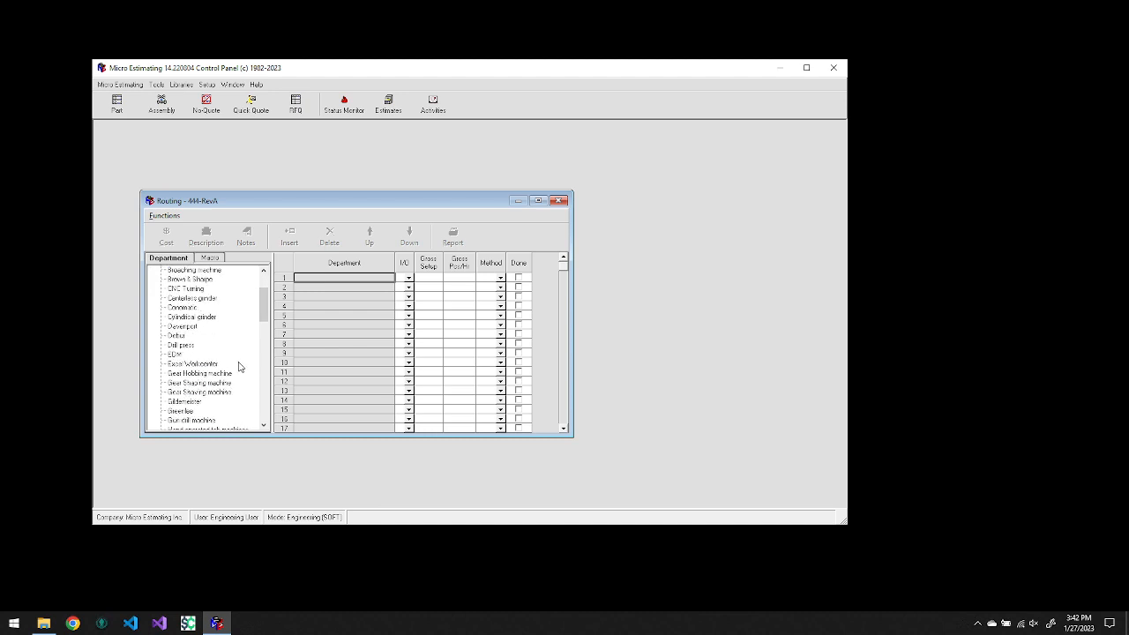
pyautogui.scroll(-4, 238, 368)
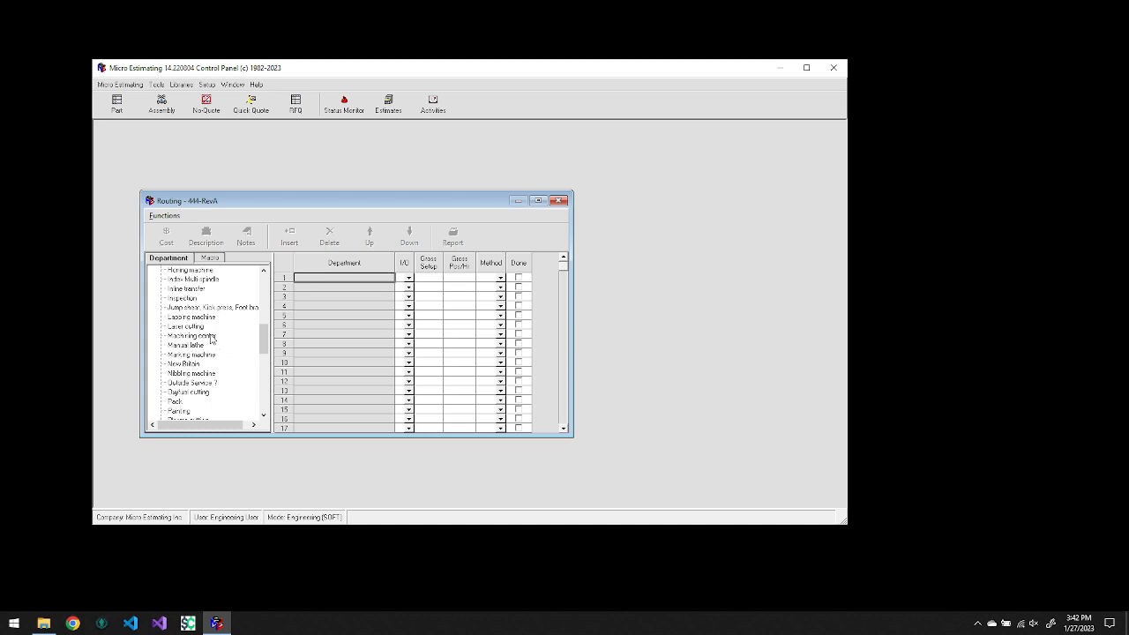
pyautogui.doubleClick(211, 338)
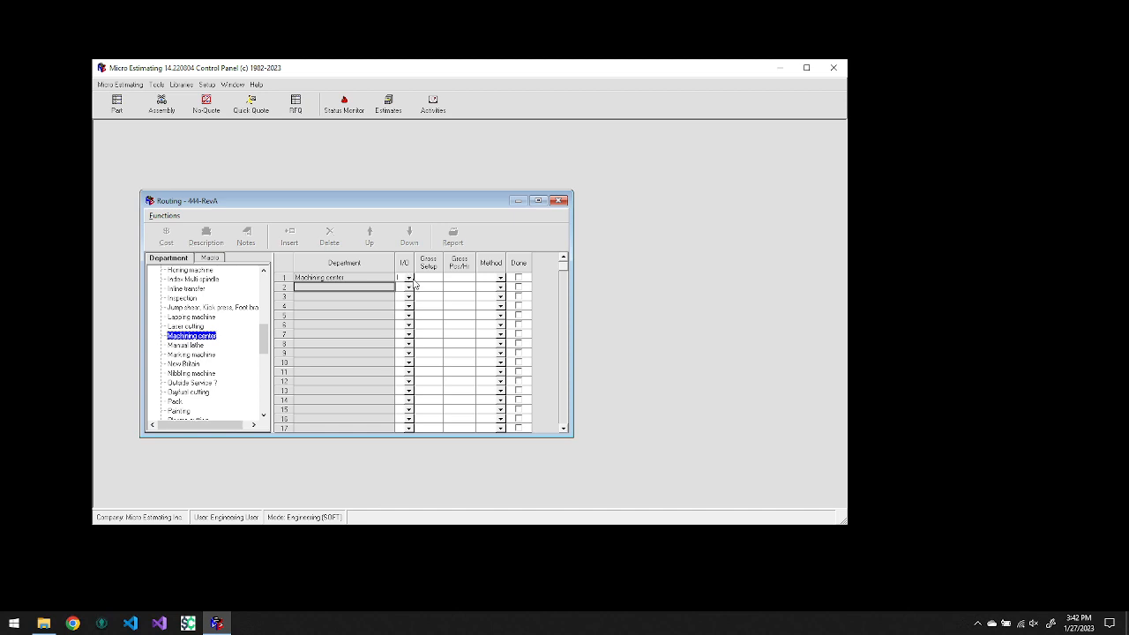
# Step: Open the Machining center's work center cost and start its cycle time calculation
pyautogui.doubleClick(353, 276)
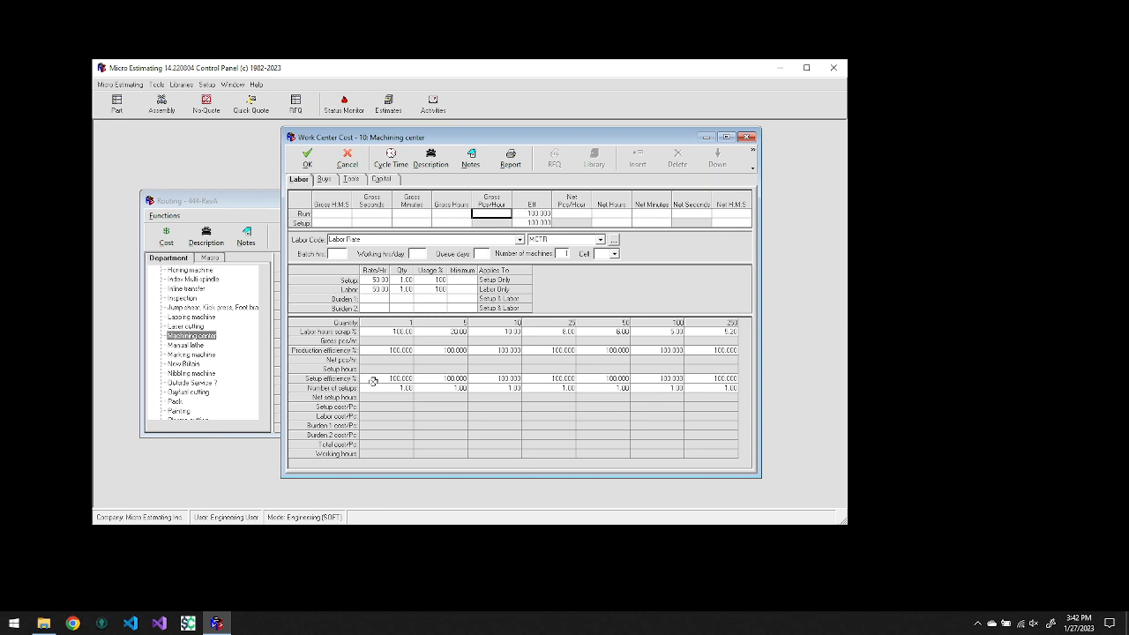
pyautogui.click(344, 212)
pyautogui.click(324, 222)
pyautogui.click(339, 214)
pyautogui.click(401, 165)
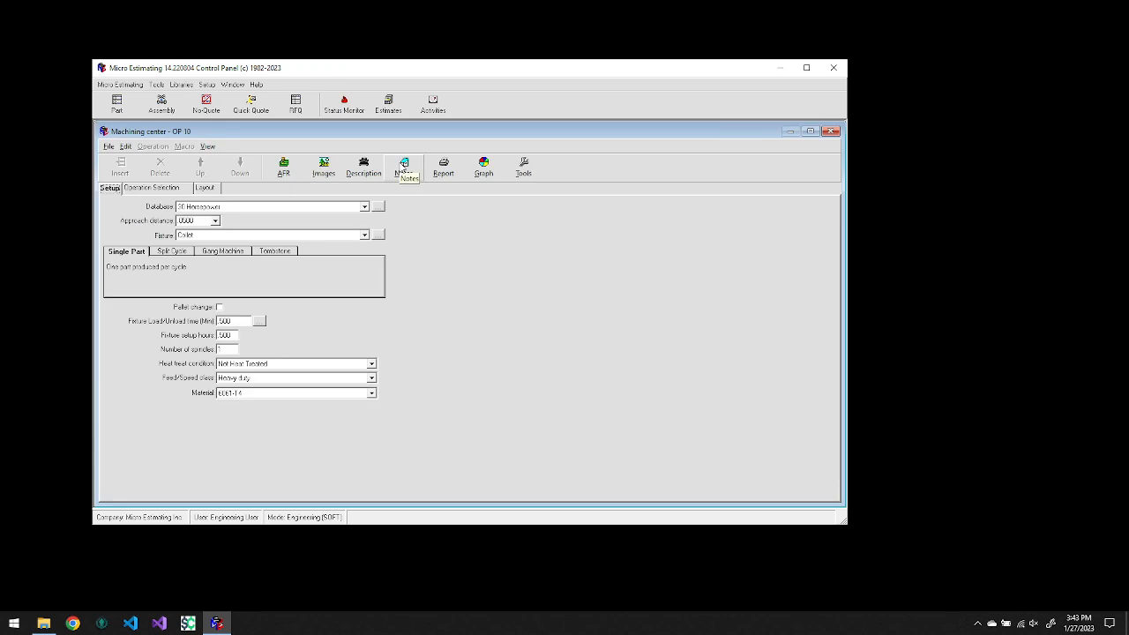
# Step: Review the machining center's database choices, the 30 Horsepower work center settings with a database reload, and the available fixtures
pyautogui.click(365, 208)
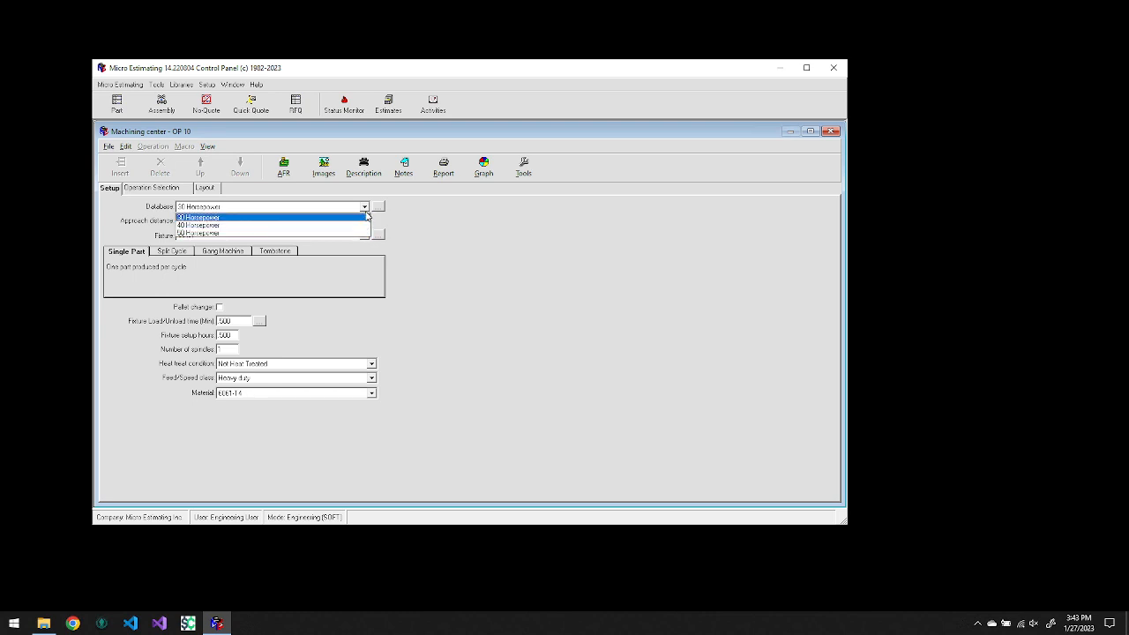
pyautogui.click(365, 212)
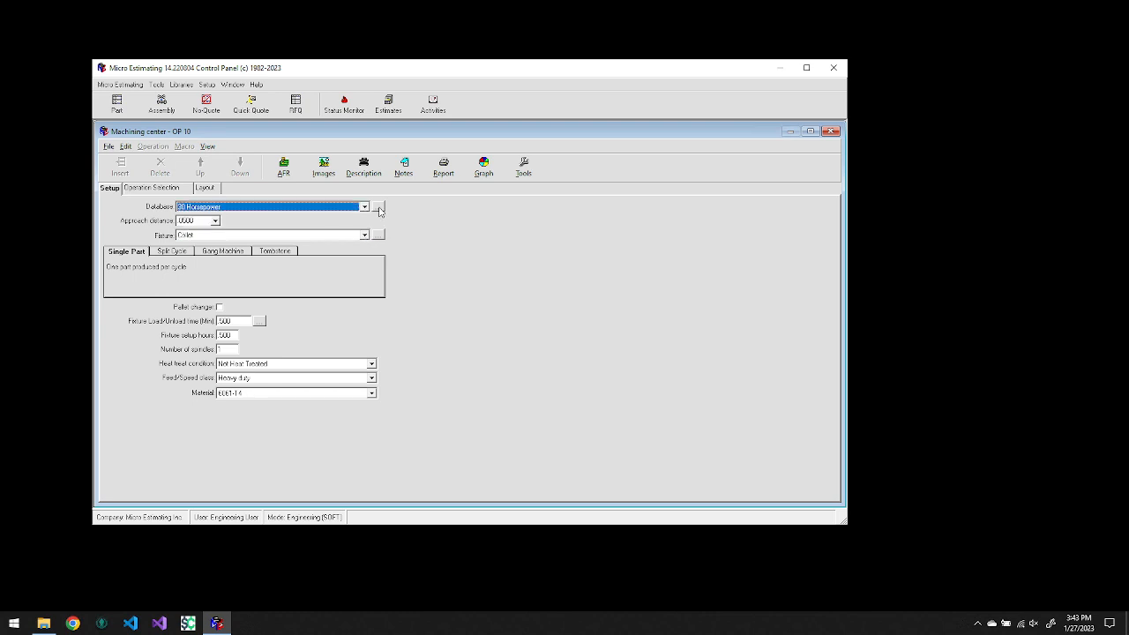
pyautogui.click(377, 209)
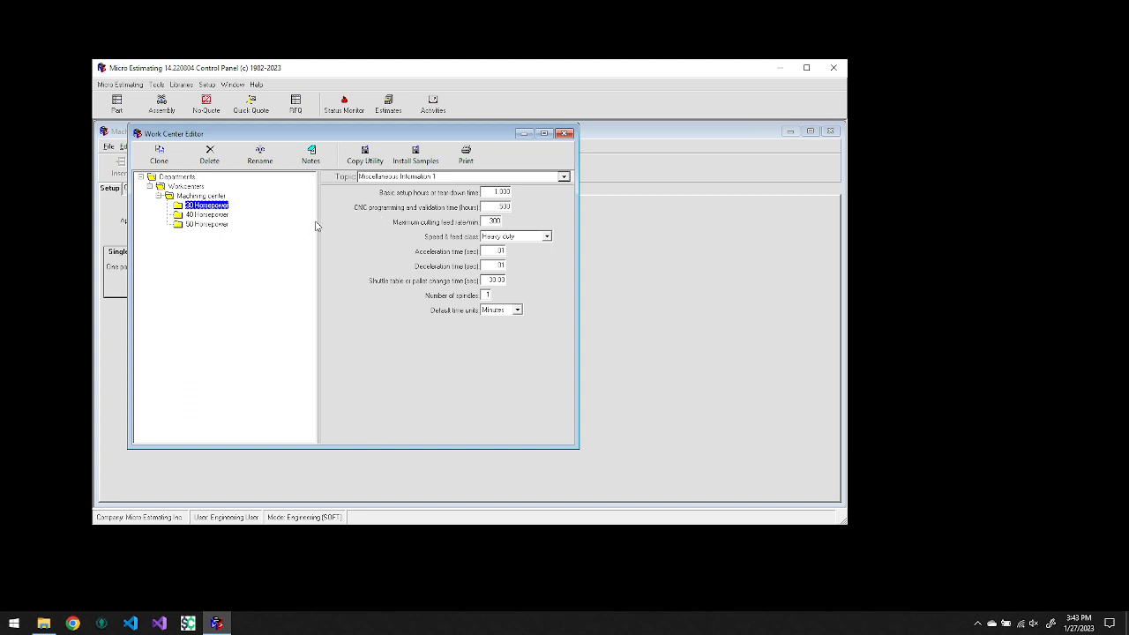
pyautogui.click(565, 134)
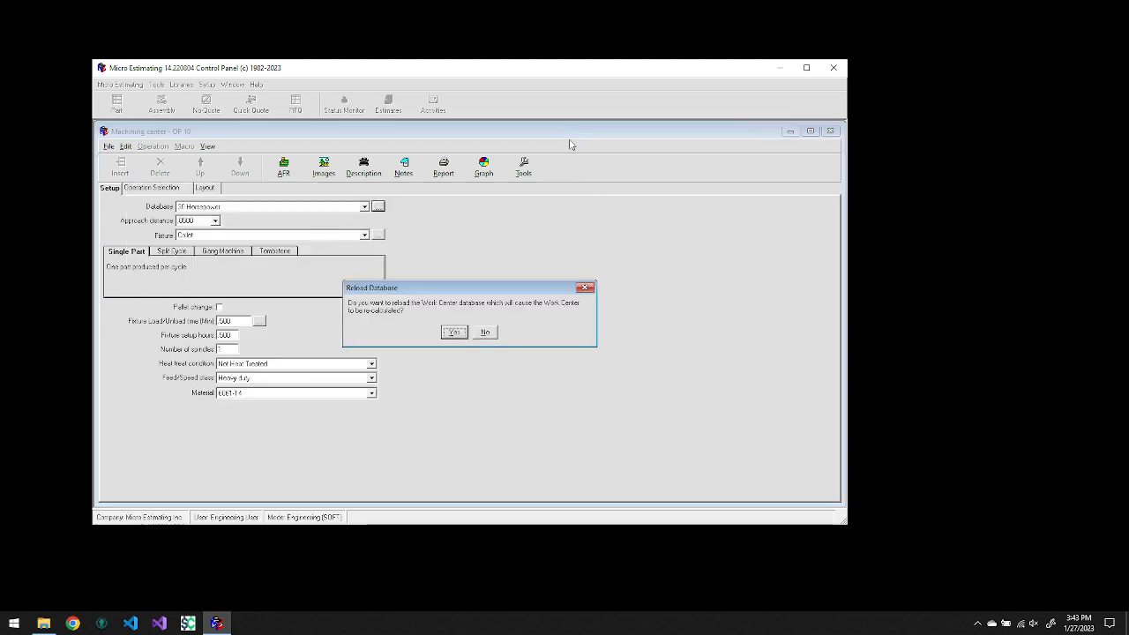
pyautogui.click(453, 332)
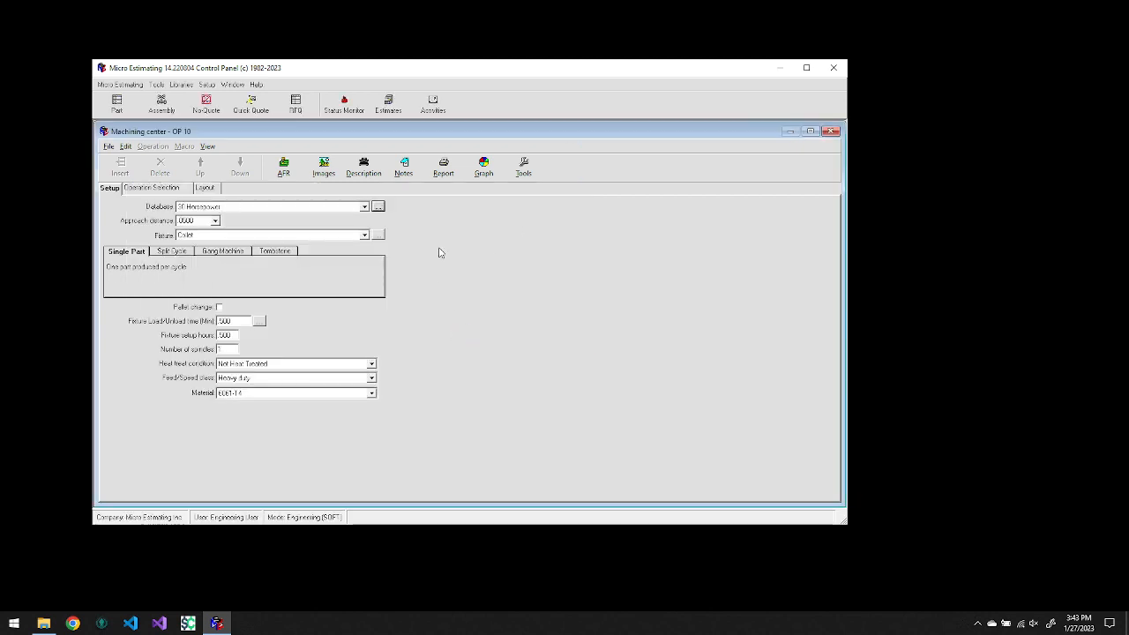
pyautogui.click(363, 235)
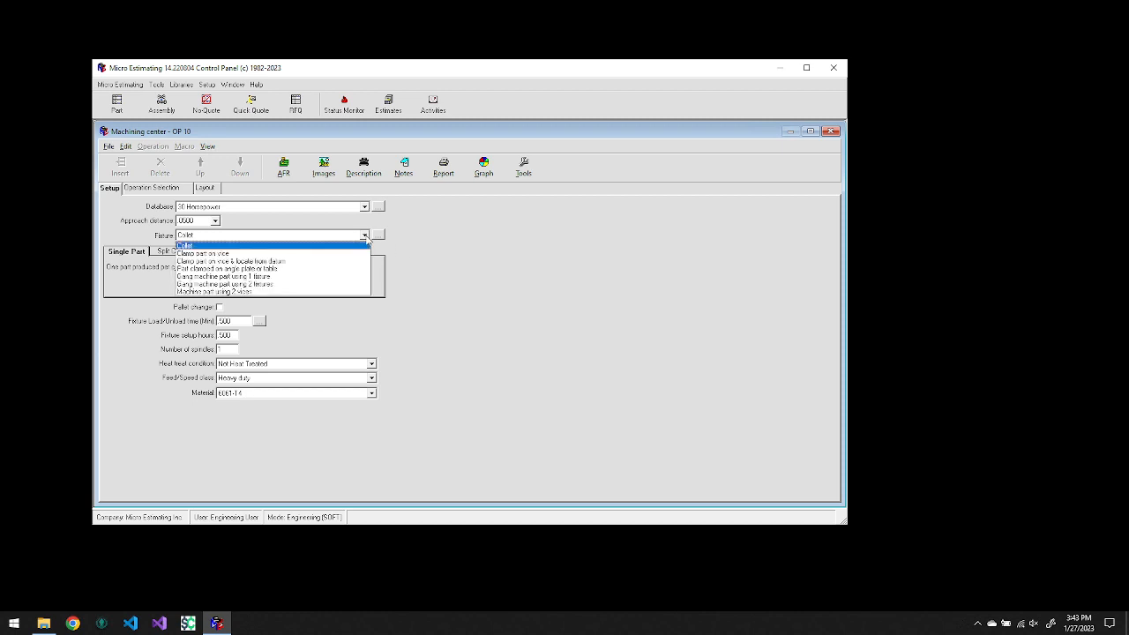
pyautogui.click(363, 234)
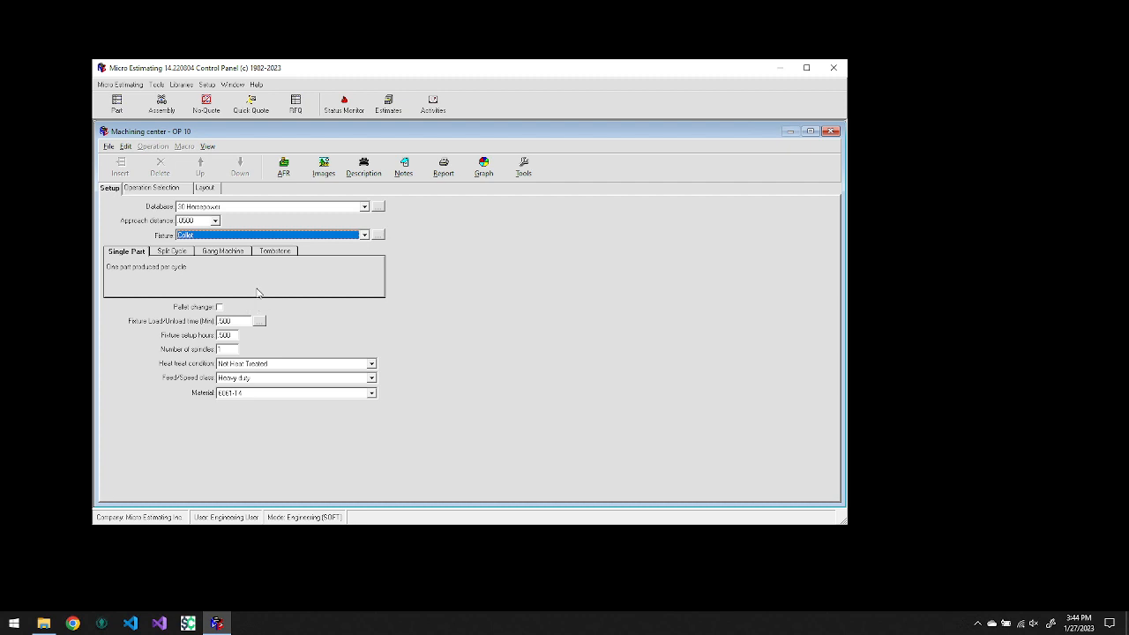
# Step: Add Center Drill, Drill and Tap as the first three operations of the machining center
pyautogui.click(183, 192)
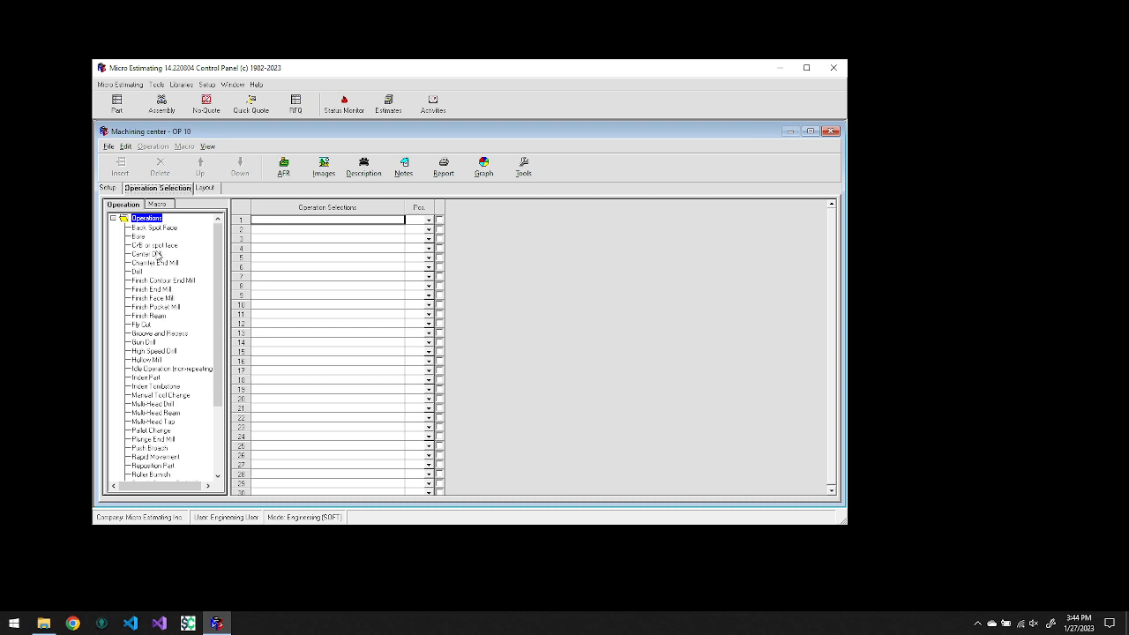
pyautogui.doubleClick(158, 255)
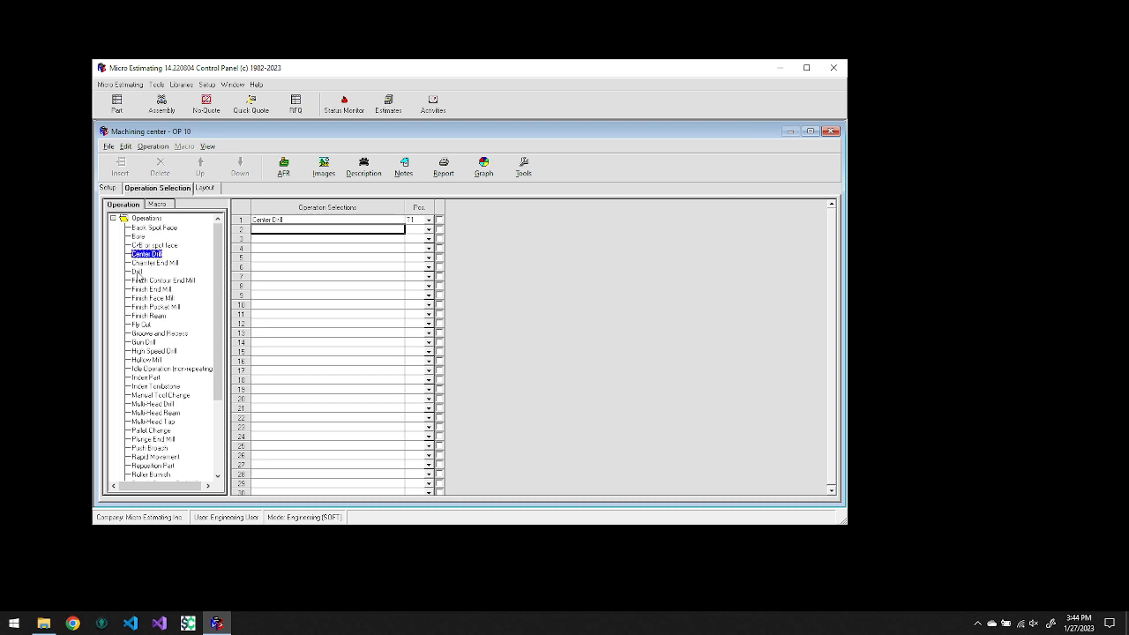
pyautogui.doubleClick(137, 273)
pyautogui.scroll(-3, 166, 340)
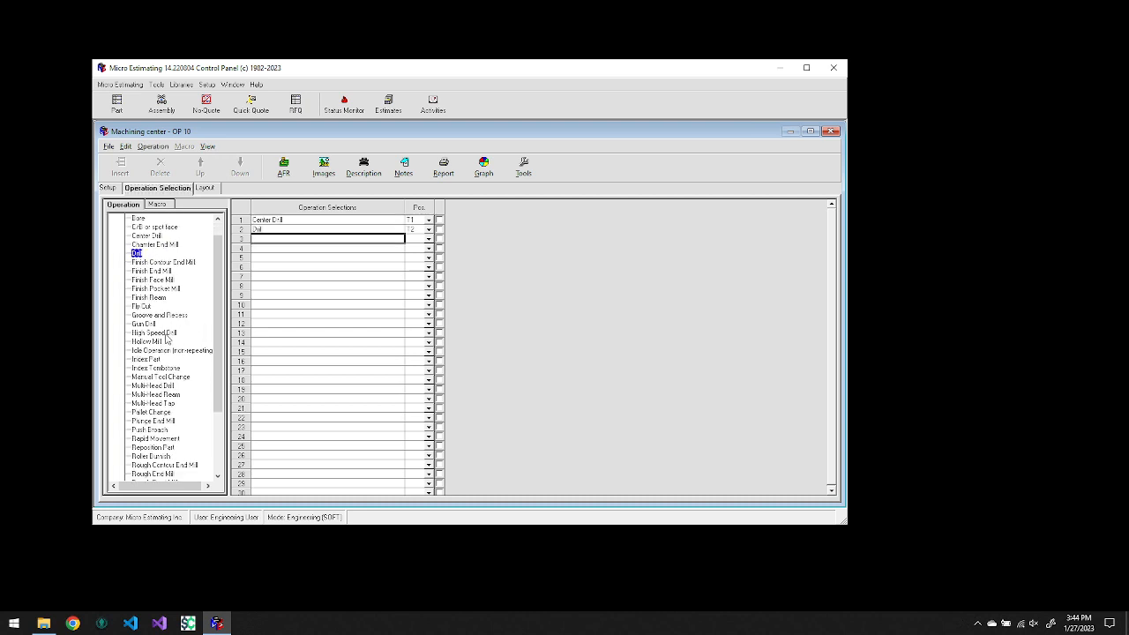
pyautogui.scroll(-2, 166, 340)
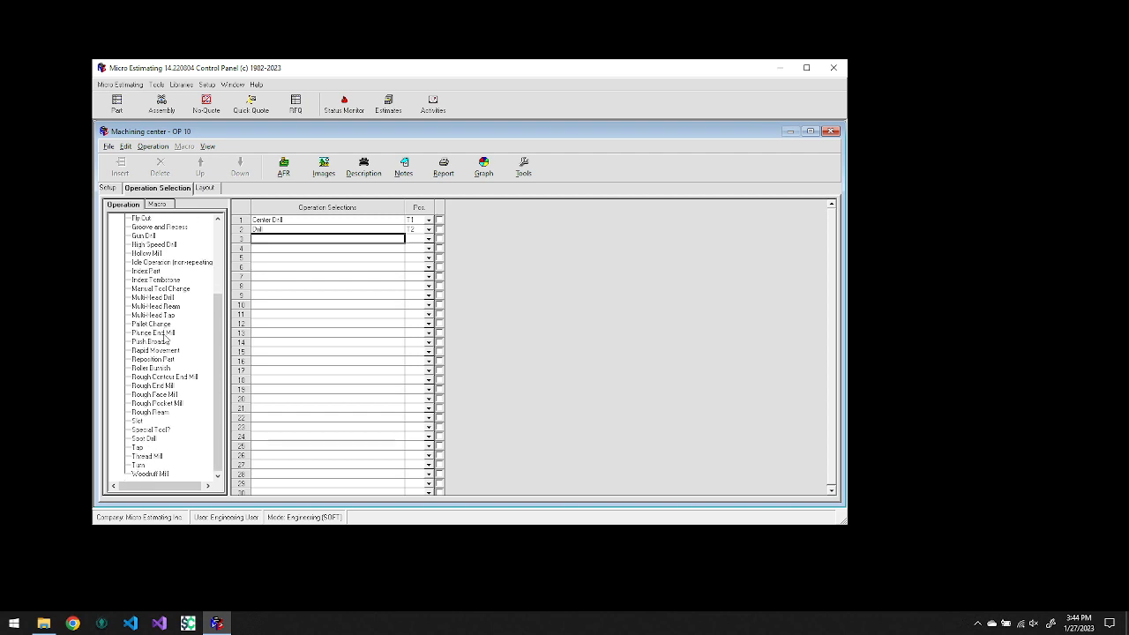
pyautogui.doubleClick(137, 448)
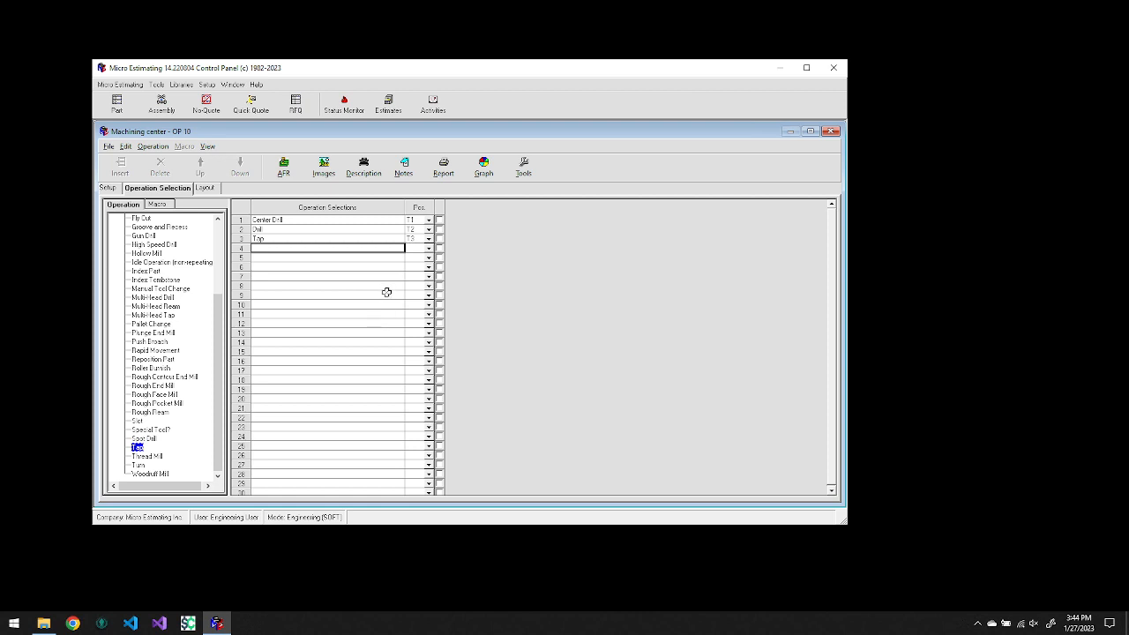
# Step: Define the Tap operation with a 0.5 tap diameter, a pitch of 20 and a thread depth of 1
pyautogui.click(273, 239)
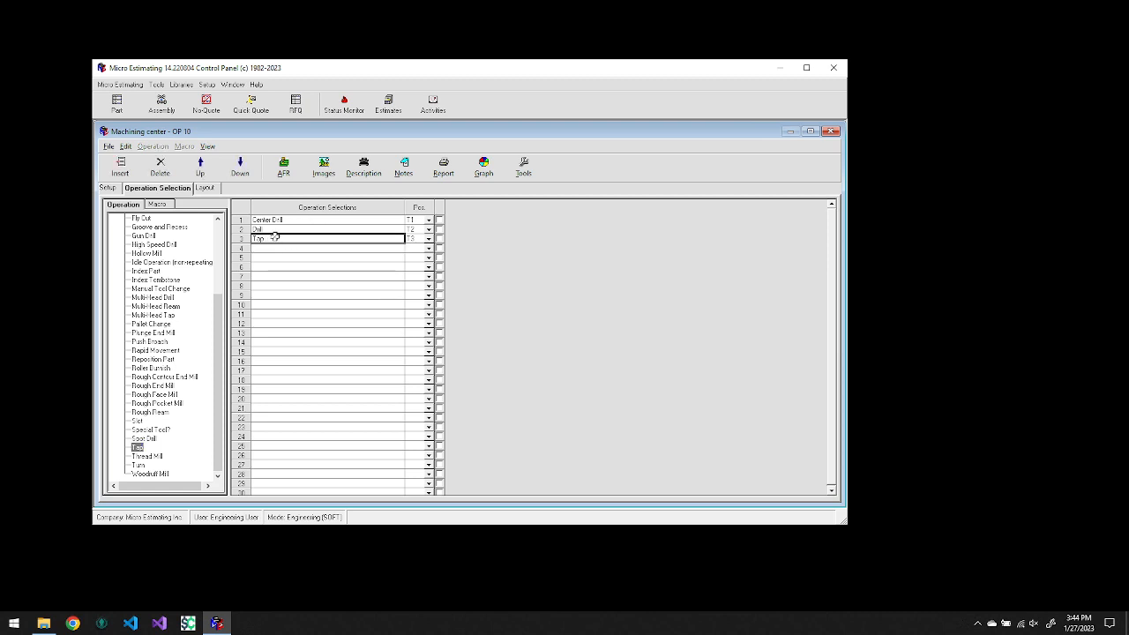
pyautogui.doubleClick(275, 239)
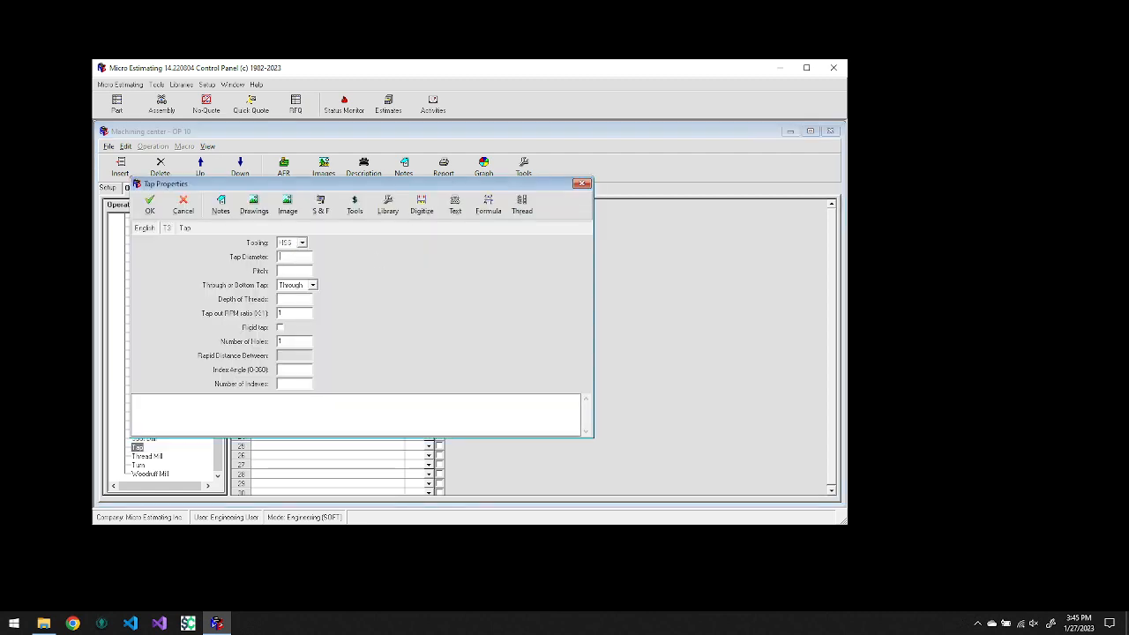
pyautogui.write('5')
pyautogui.press('Tab')
pyautogui.write('20')
pyautogui.press('Tab')
pyautogui.click(301, 300)
pyautogui.write('1')
pyautogui.press('Tab')
# Step: Set the Tap operation to 4 holes with a rapid distance of 2.5 between them, and accept its properties
pyautogui.click(275, 342)
pyautogui.write('4')
pyautogui.press('Tab')
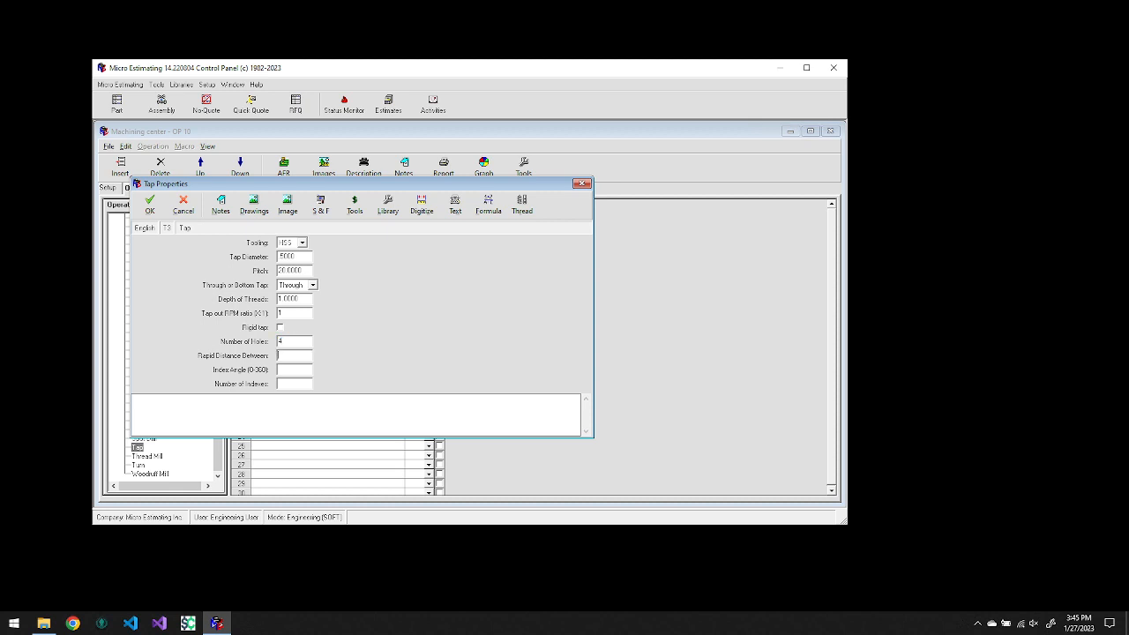
pyautogui.write('2.5')
pyautogui.press('Tab')
pyautogui.click(150, 212)
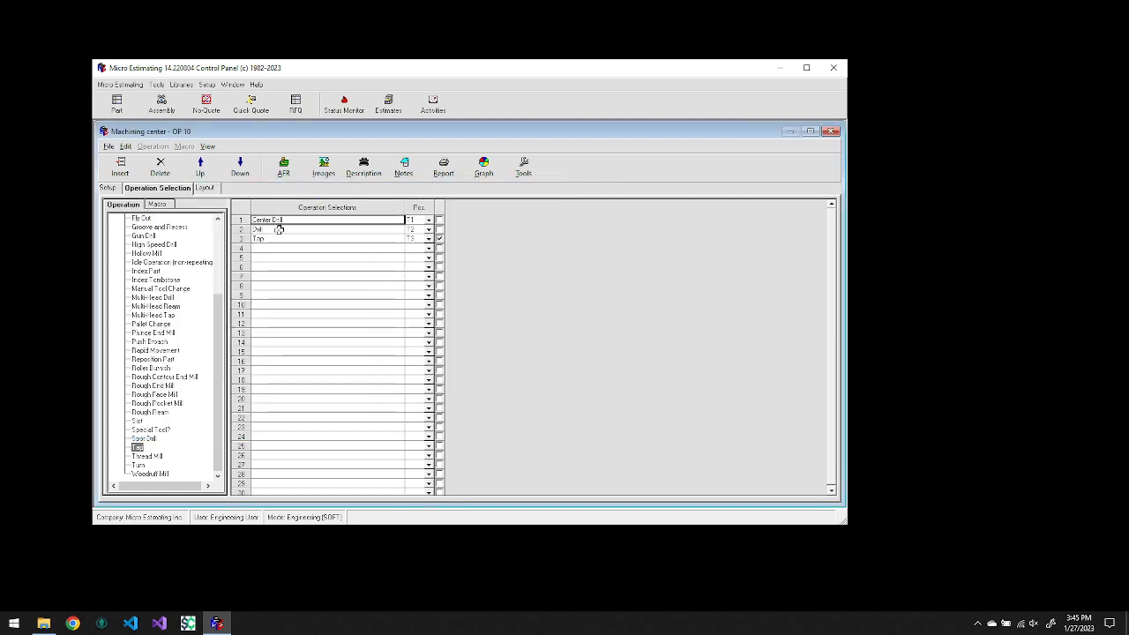
# Step: Open and accept the prefilled properties of the Drill and Center Drill operations
pyautogui.doubleClick(279, 230)
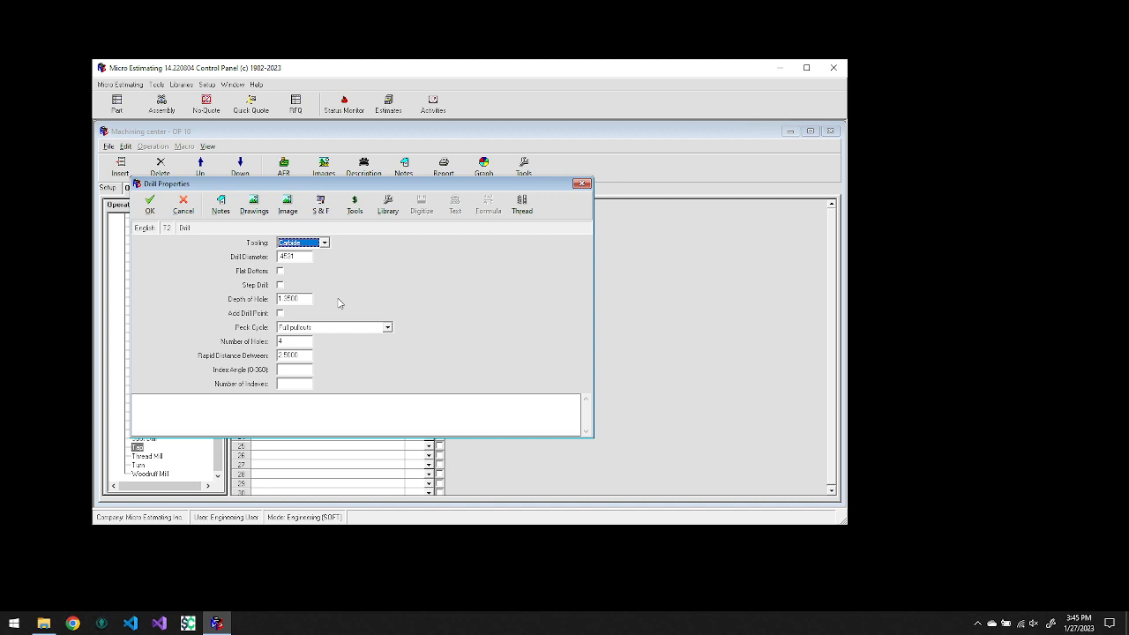
pyautogui.click(150, 204)
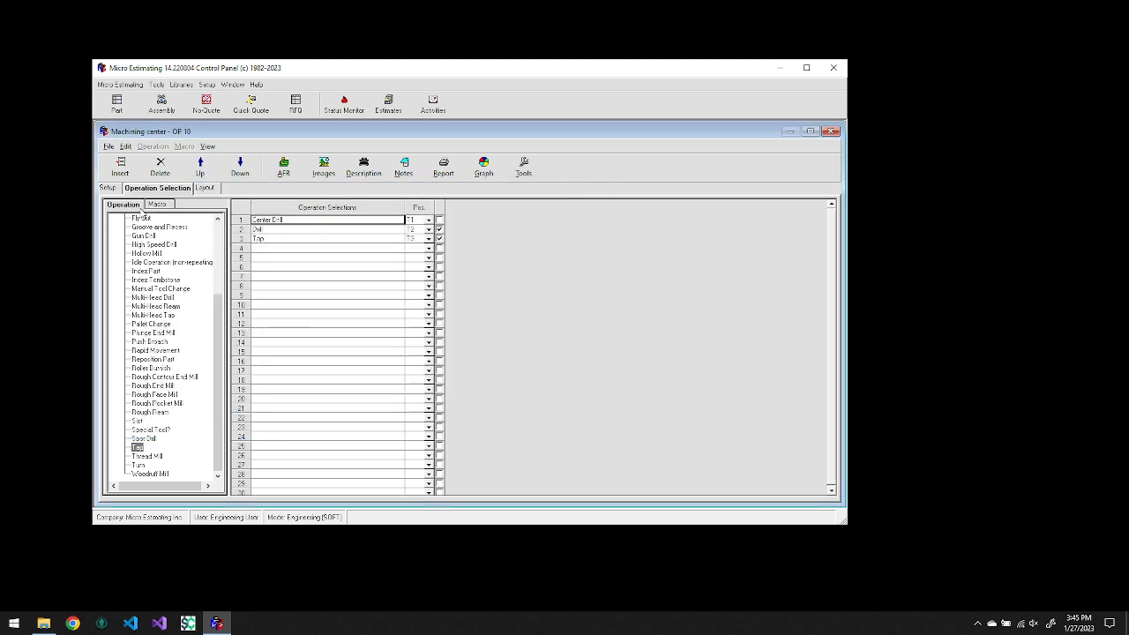
pyautogui.doubleClick(287, 221)
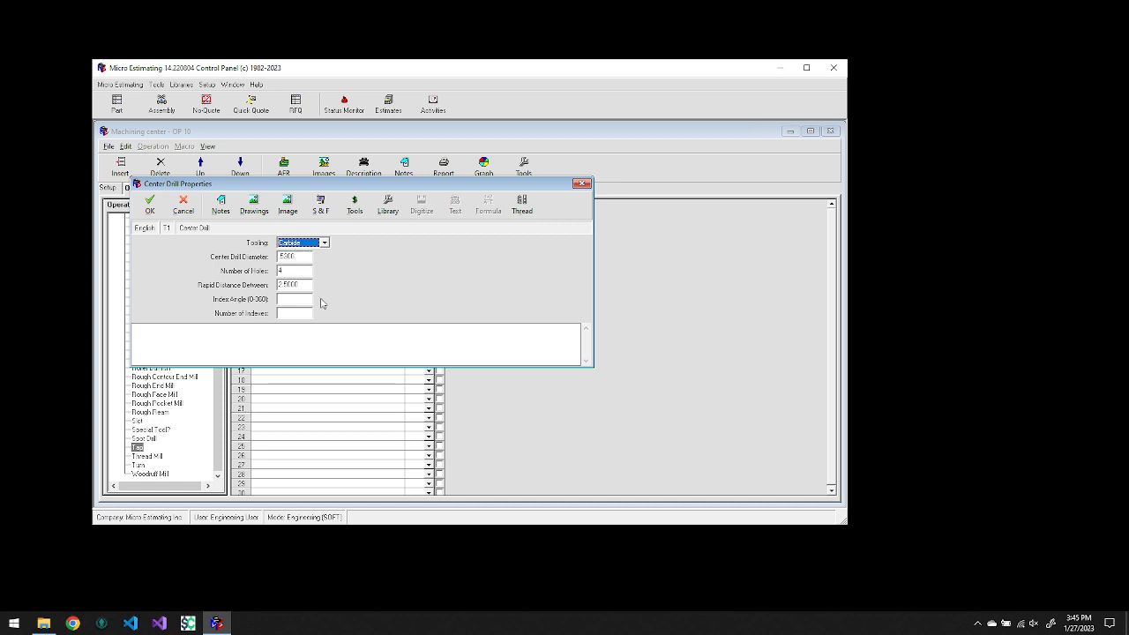
pyautogui.click(150, 204)
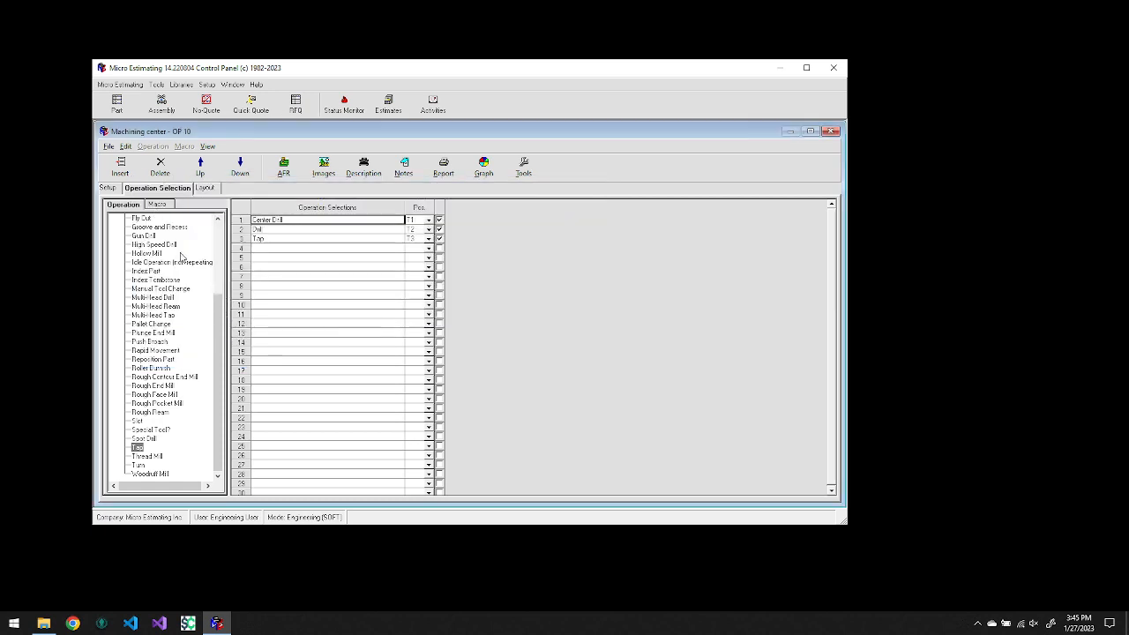
# Step: Add Finish Face Mill as the fourth operation, after Tap
pyautogui.click(263, 248)
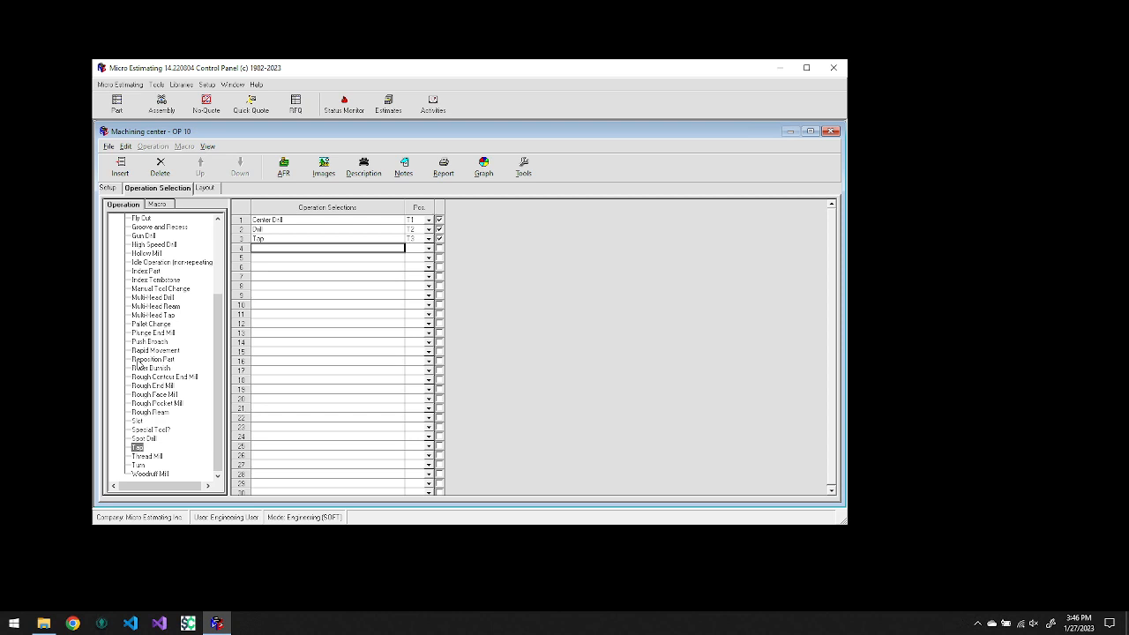
pyautogui.scroll(5, 146, 311)
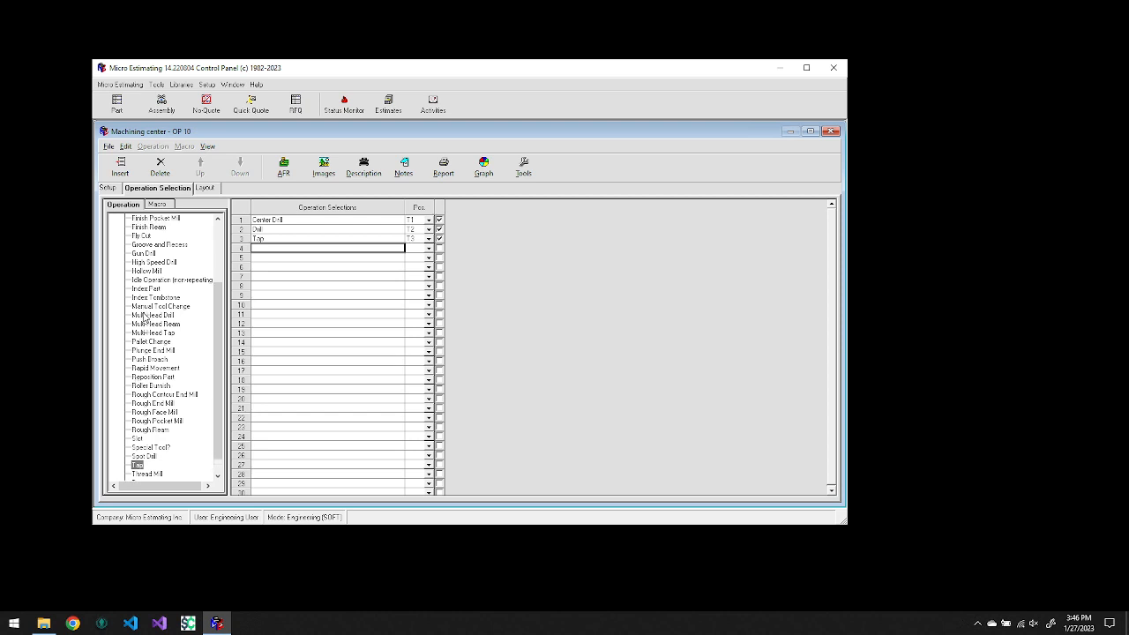
pyautogui.scroll(3, 144, 317)
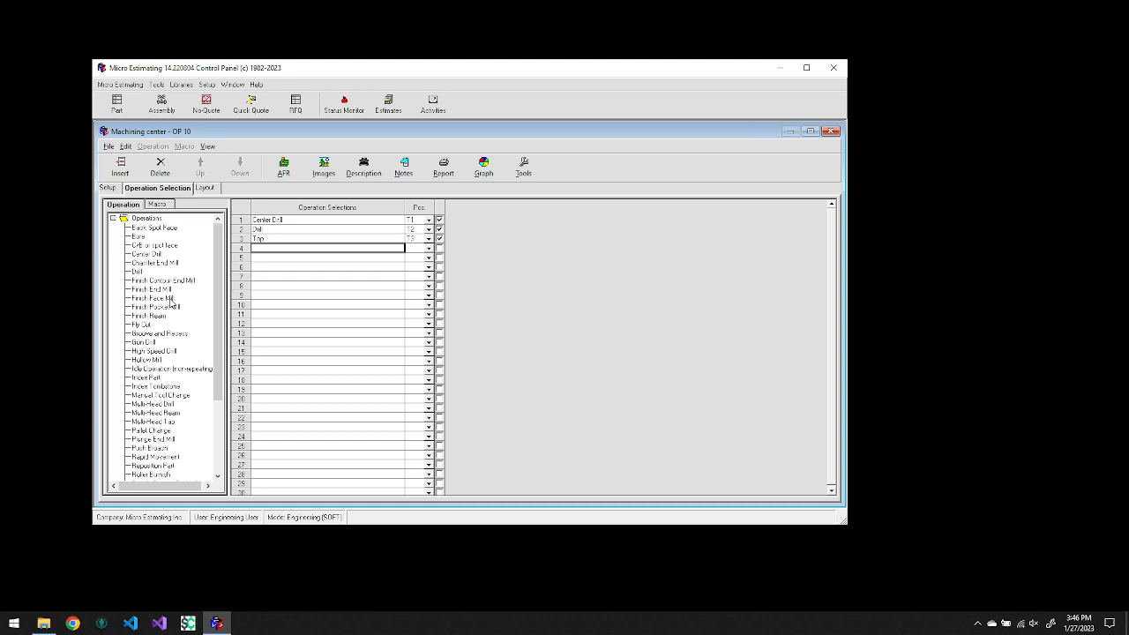
pyautogui.doubleClick(168, 300)
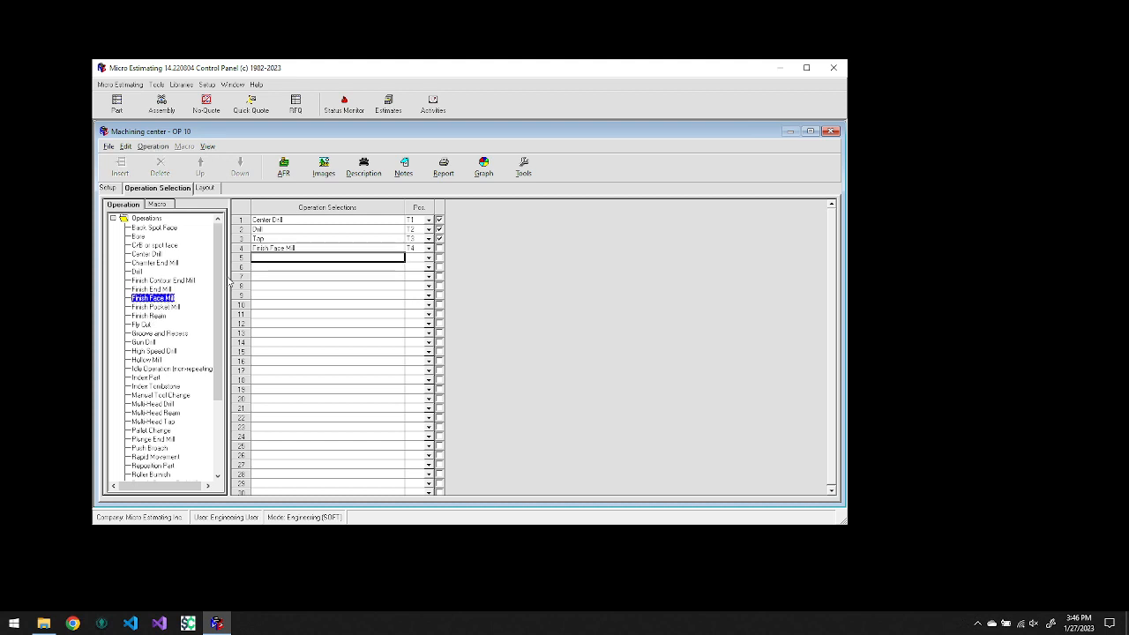
# Step: Define the finish face mill's cutter with a diameter of 2, 8 teeth and a 0.01 depth of cut per pass
pyautogui.doubleClick(276, 249)
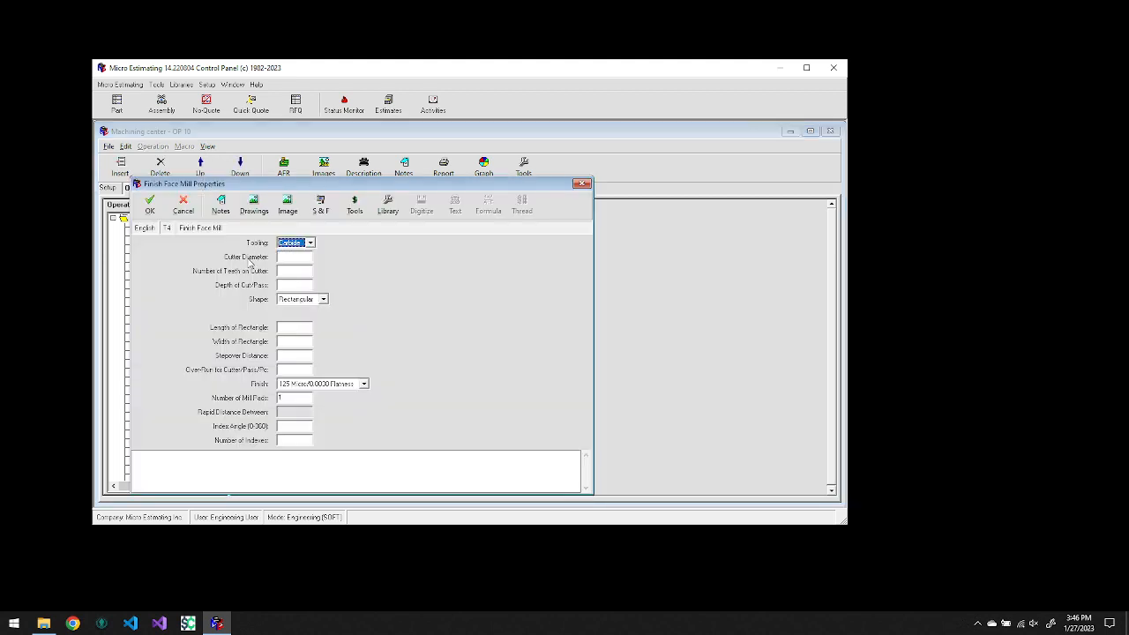
pyautogui.press('Tab')
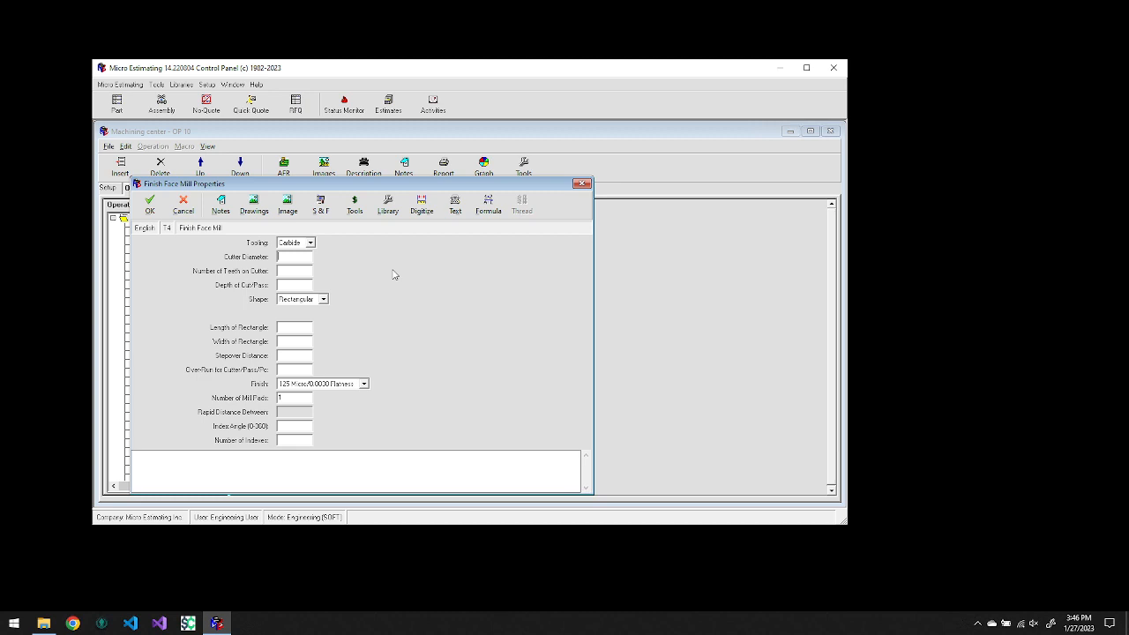
pyautogui.write('2')
pyautogui.press('Tab')
pyautogui.write('8')
pyautogui.write('0')
pyautogui.write('.01')
pyautogui.press('Tab')
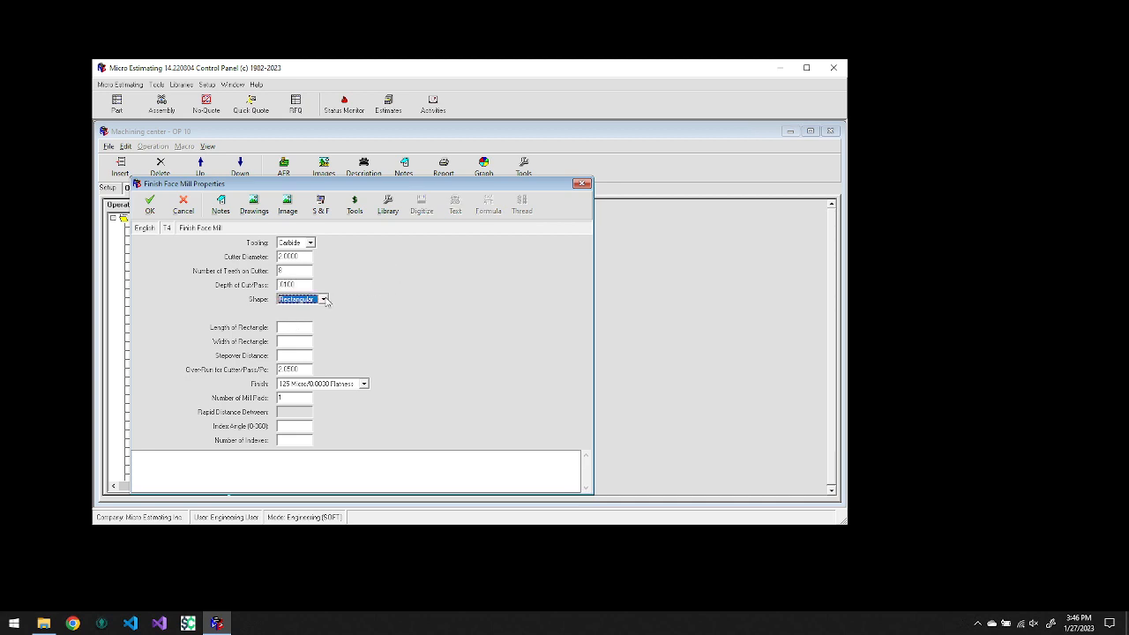
# Step: Set a rectangular face 2 long and 4 wide with a 0.1 stepover and the 0.0020 flatness finish, and accept the face mill properties
pyautogui.click(323, 300)
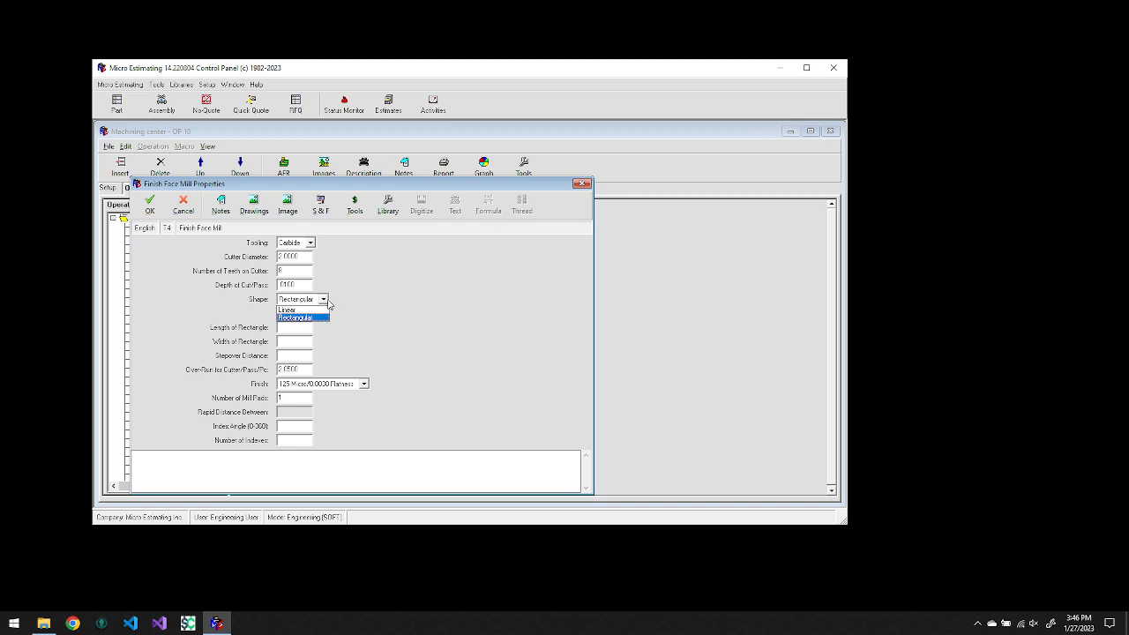
pyautogui.click(319, 316)
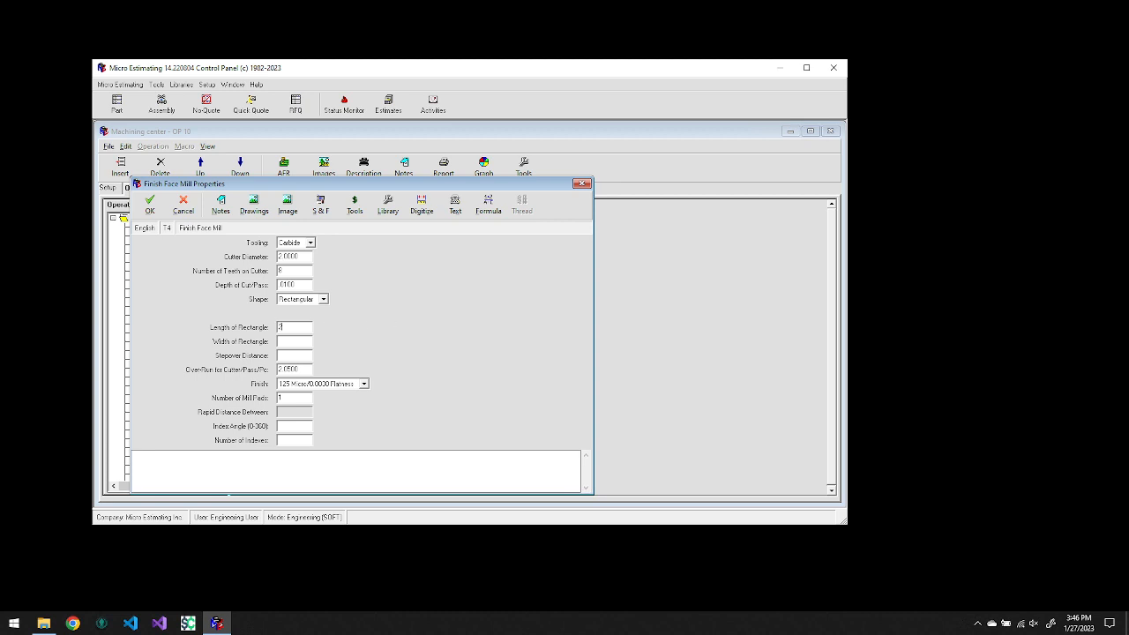
pyautogui.press('Tab')
pyautogui.press('Tab')
pyautogui.press('Tab')
pyautogui.click(364, 386)
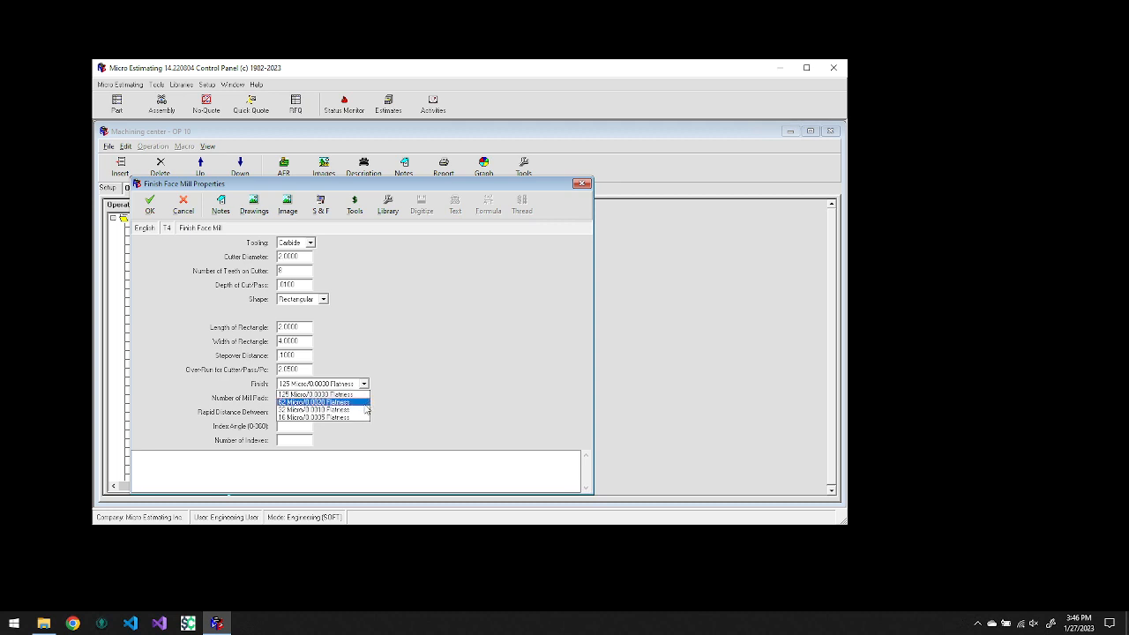
pyautogui.click(365, 404)
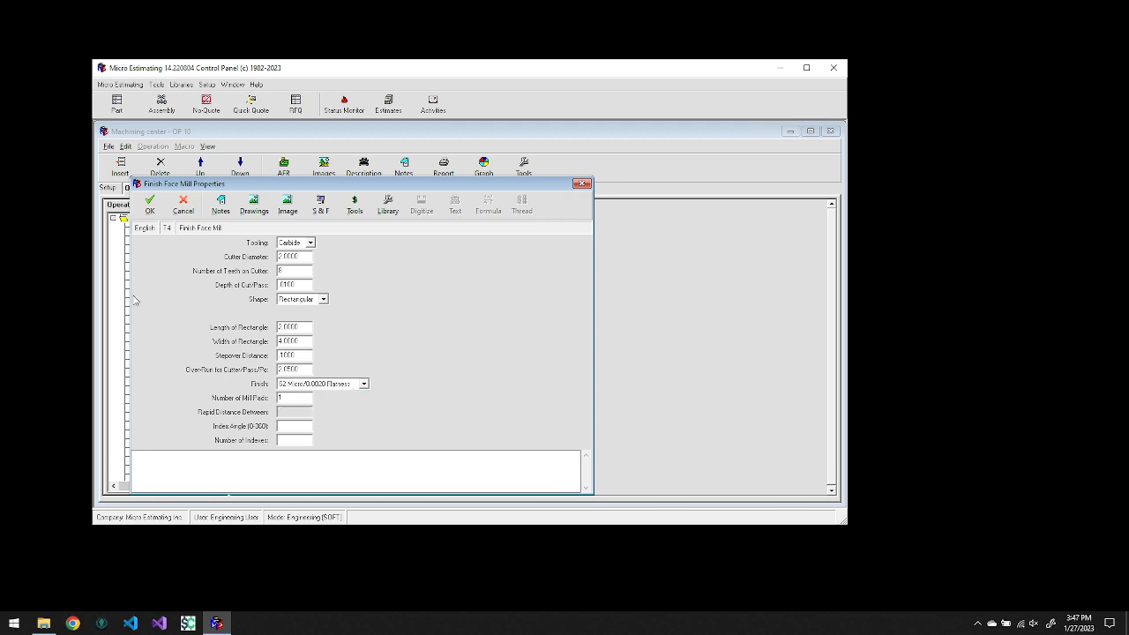
pyautogui.click(149, 203)
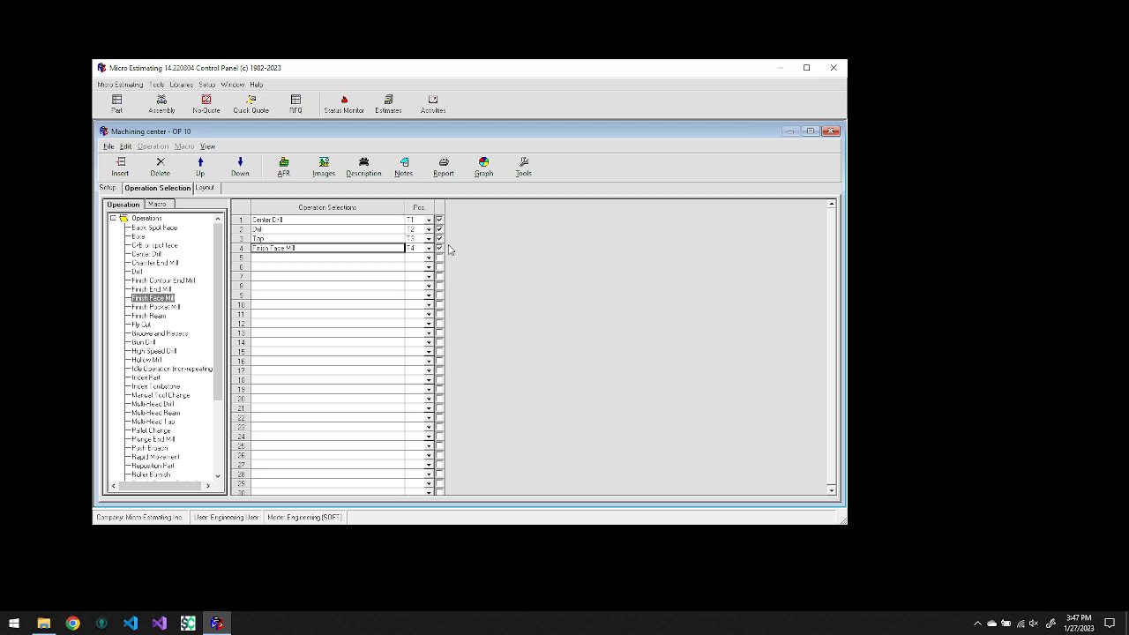
# Step: Set the base setup to 0.5 hours in the machining center's setup list and close the cycle time estimate
pyautogui.click(202, 190)
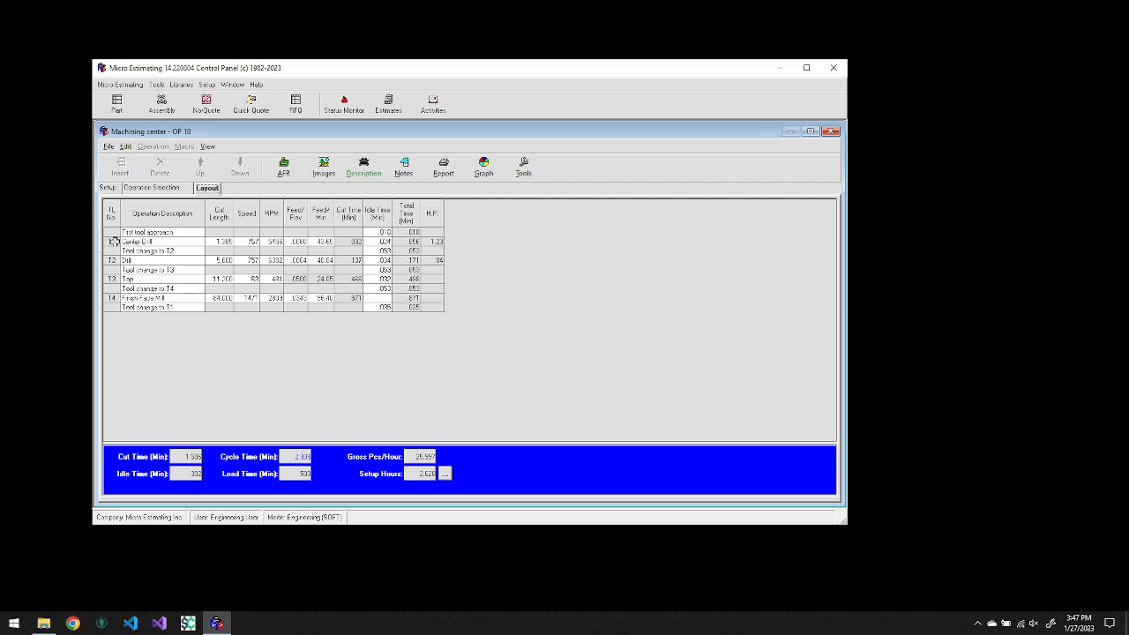
pyautogui.moveTo(117, 241)
pyautogui.click(445, 474)
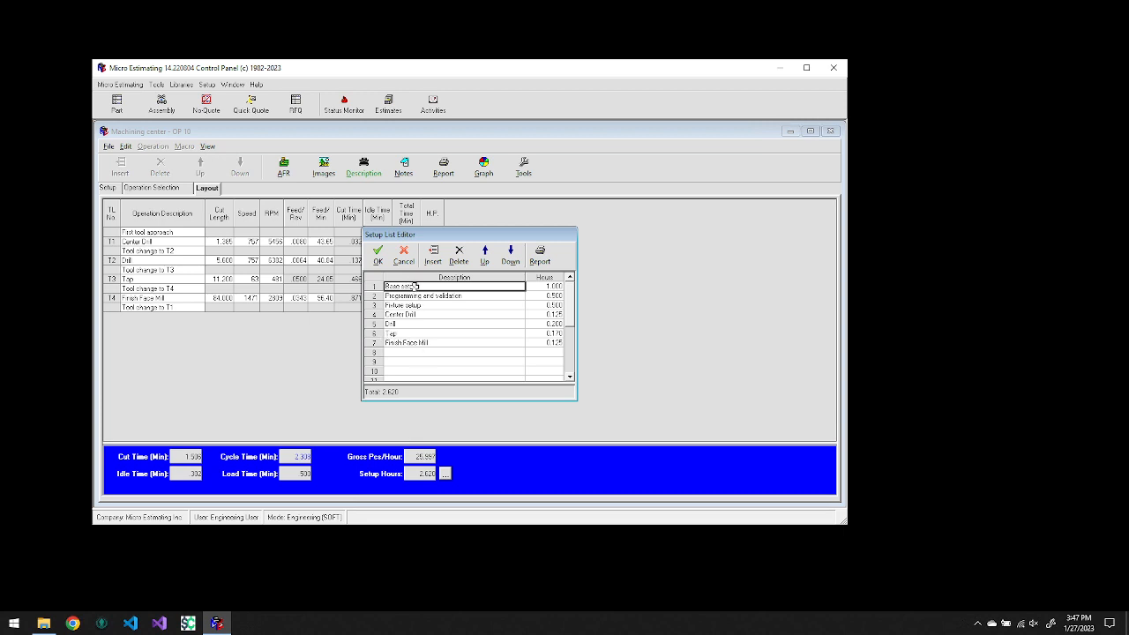
pyautogui.click(558, 288)
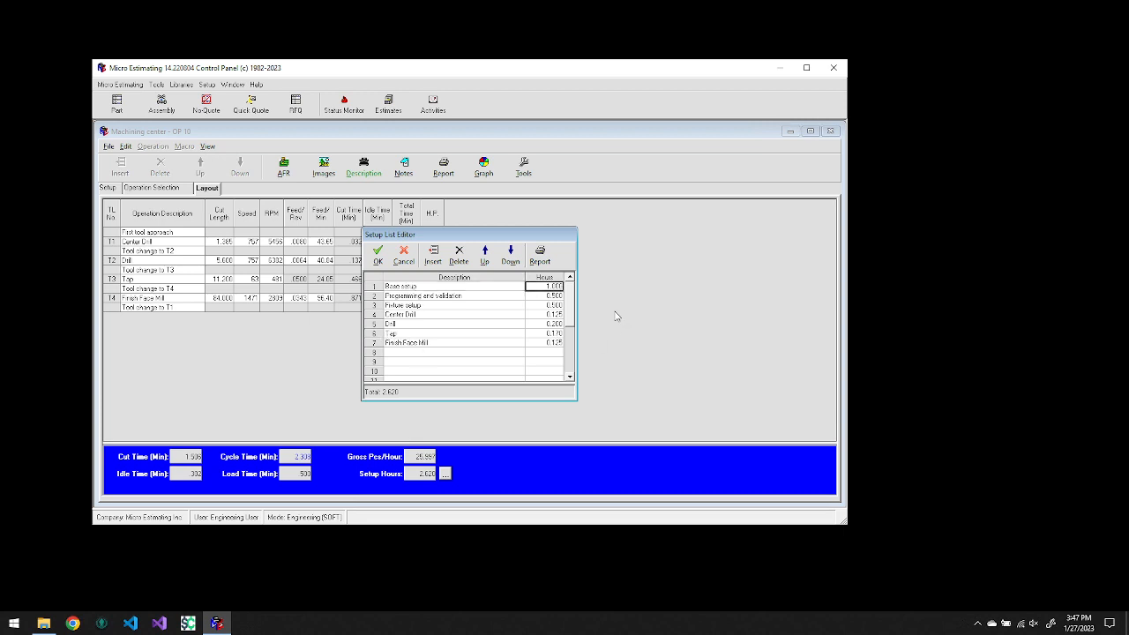
pyautogui.write('.5')
pyautogui.press('Return')
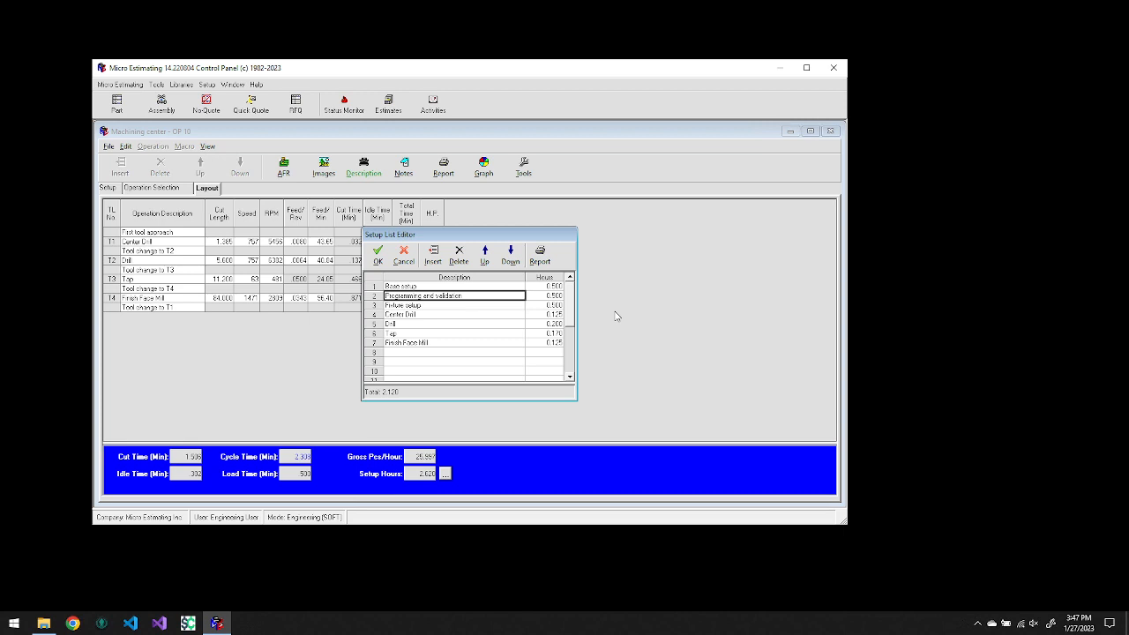
pyautogui.click(378, 254)
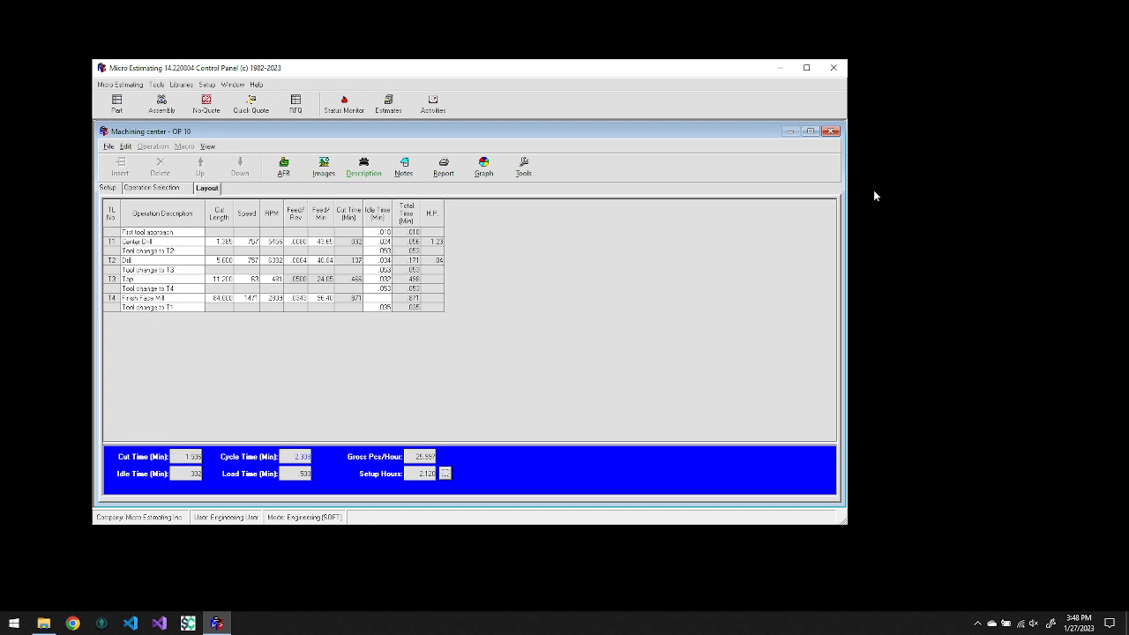
pyautogui.click(830, 132)
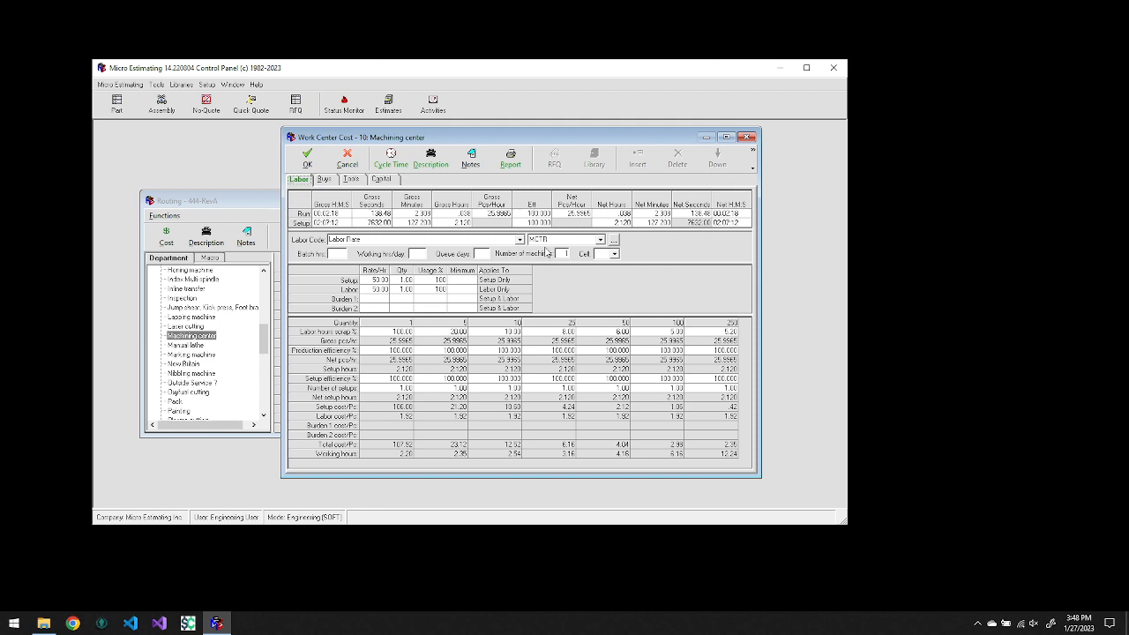
# Step: Check the MCTR labor code's rates, accept the machining center's work center cost and close the routing
pyautogui.click(521, 241)
pyautogui.click(520, 241)
pyautogui.click(601, 241)
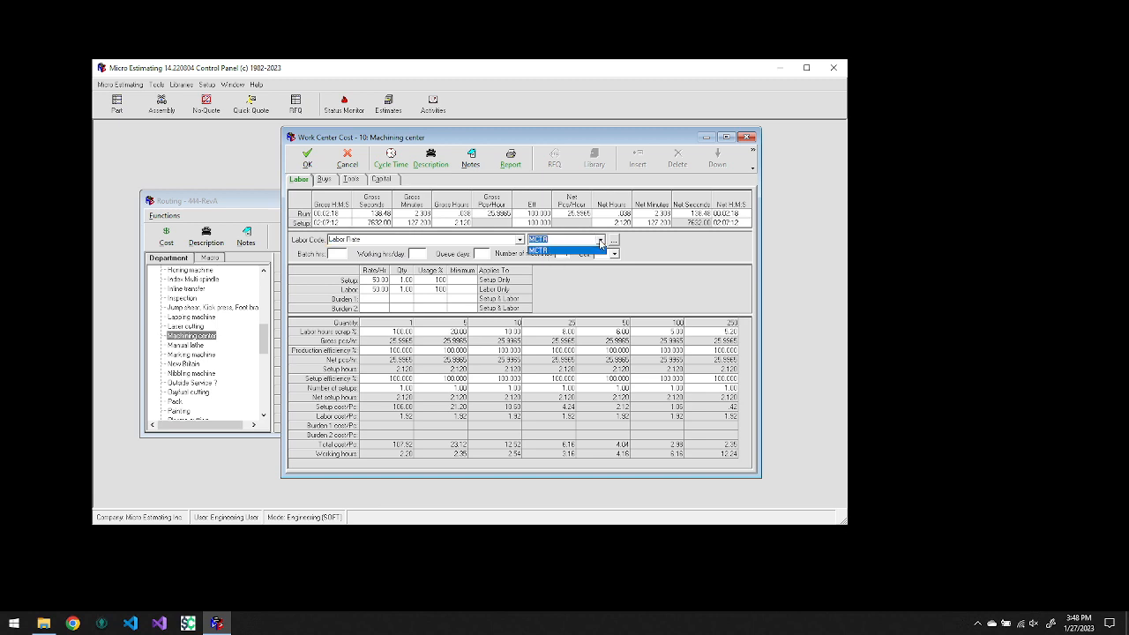
pyautogui.click(600, 242)
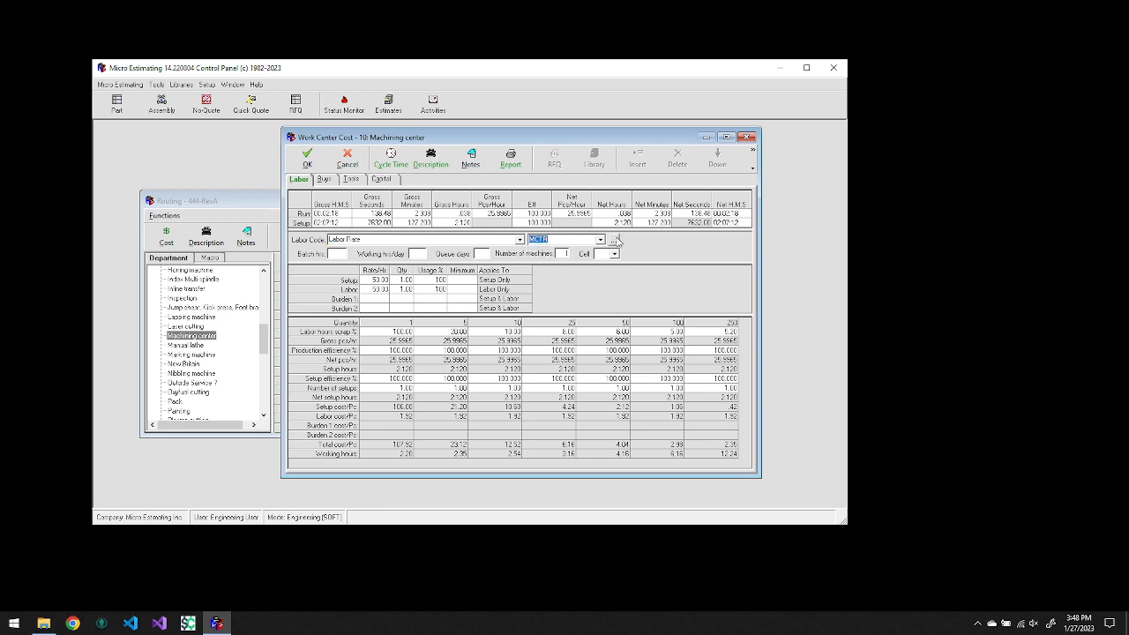
pyautogui.click(614, 241)
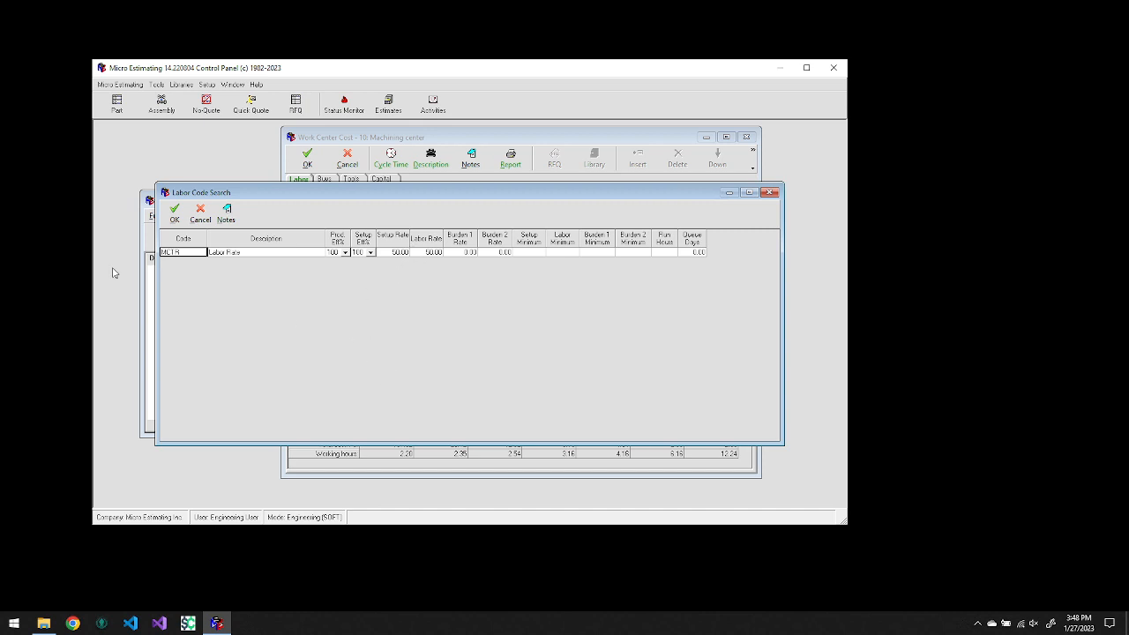
pyautogui.click(174, 220)
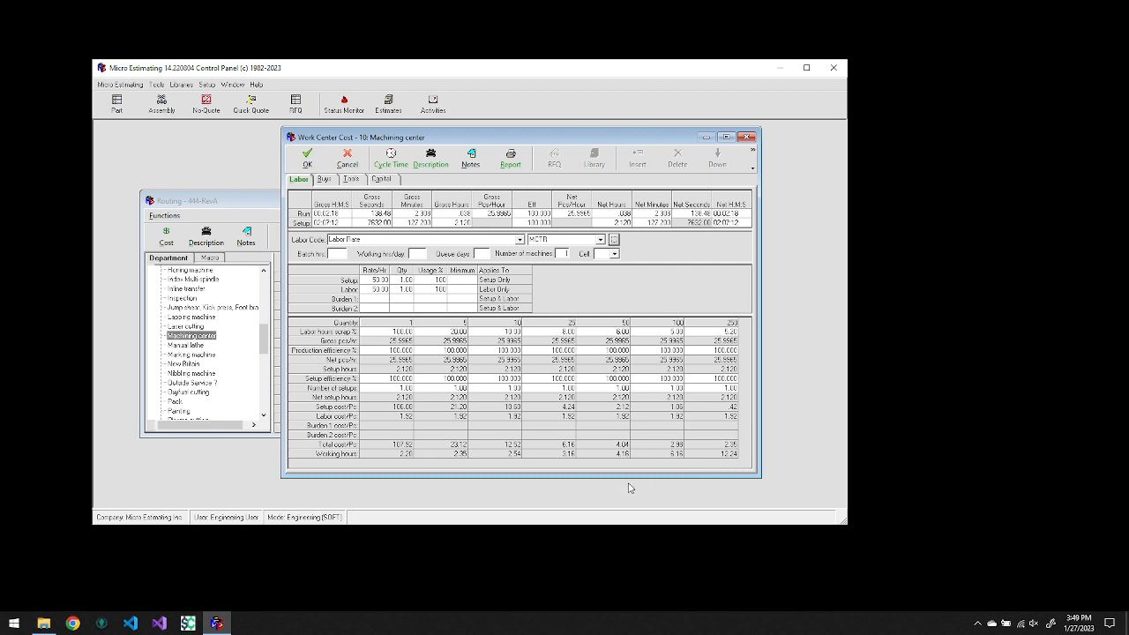
pyautogui.click(313, 159)
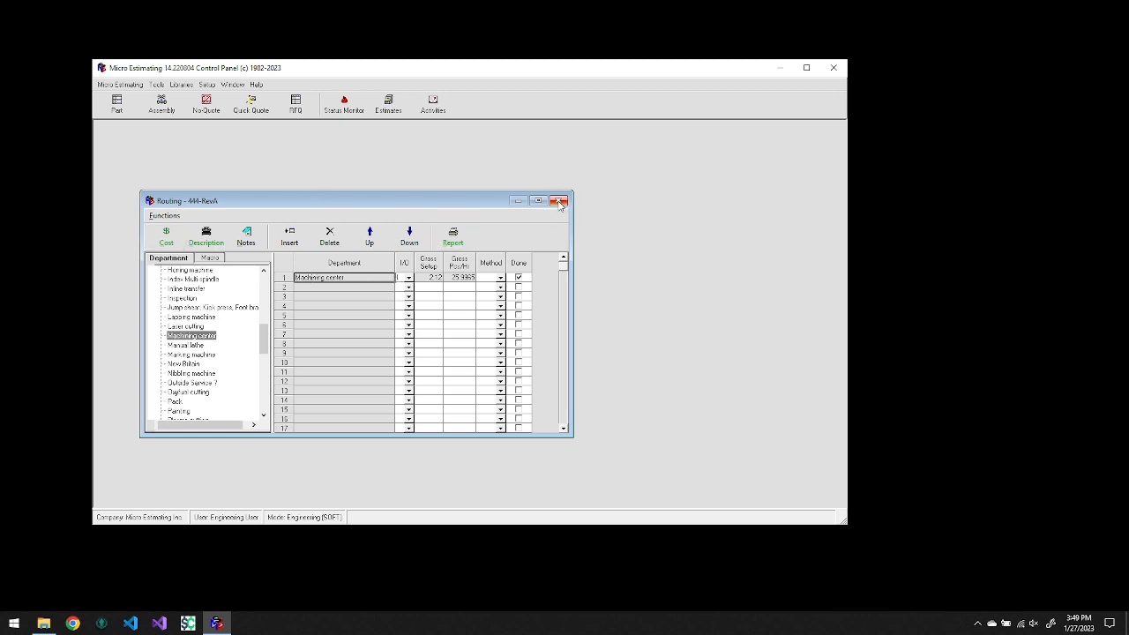
pyautogui.scroll(-4, 234, 349)
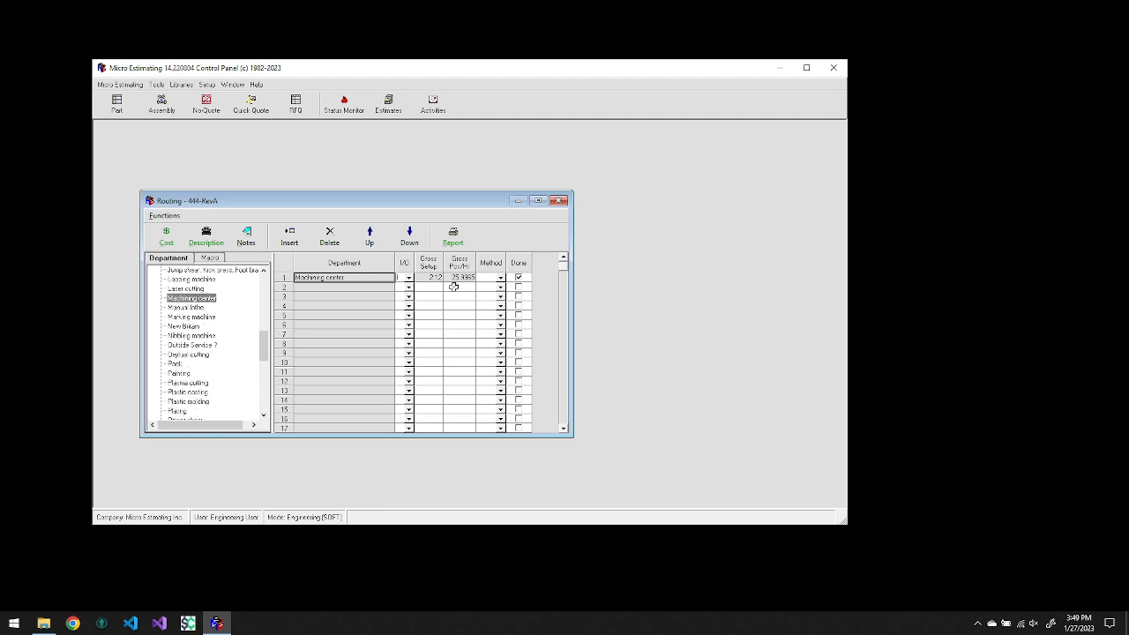
pyautogui.click(559, 201)
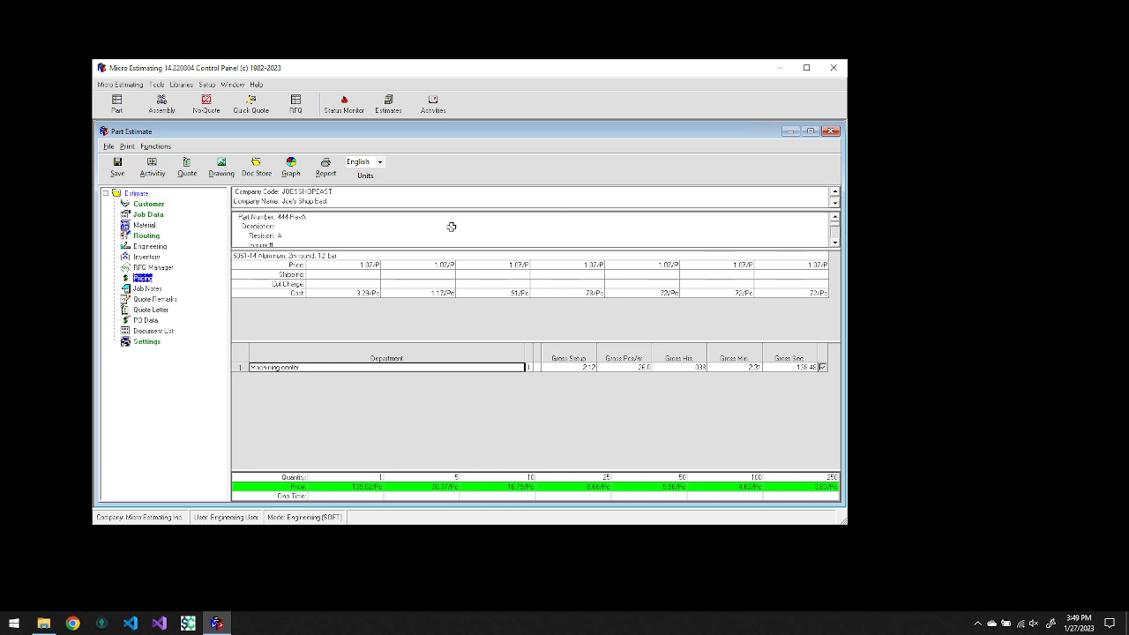
# Step: Examine the engineering charge list and its sample charge, and close it without adding a charge
pyautogui.click(152, 250)
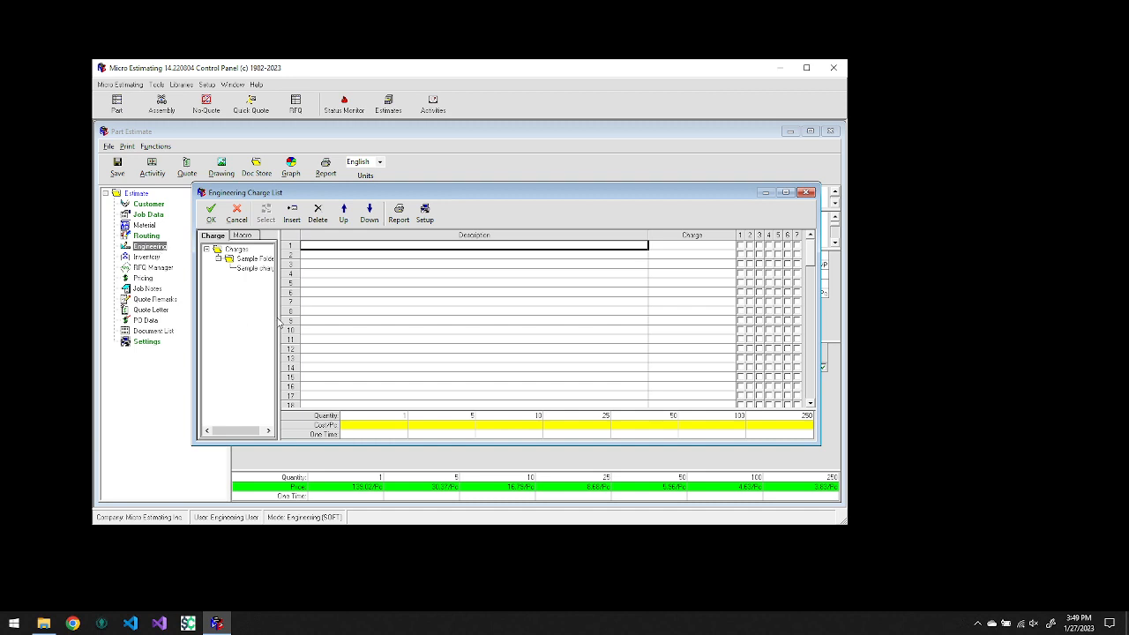
pyautogui.moveTo(276, 319); pyautogui.dragTo(324, 319)
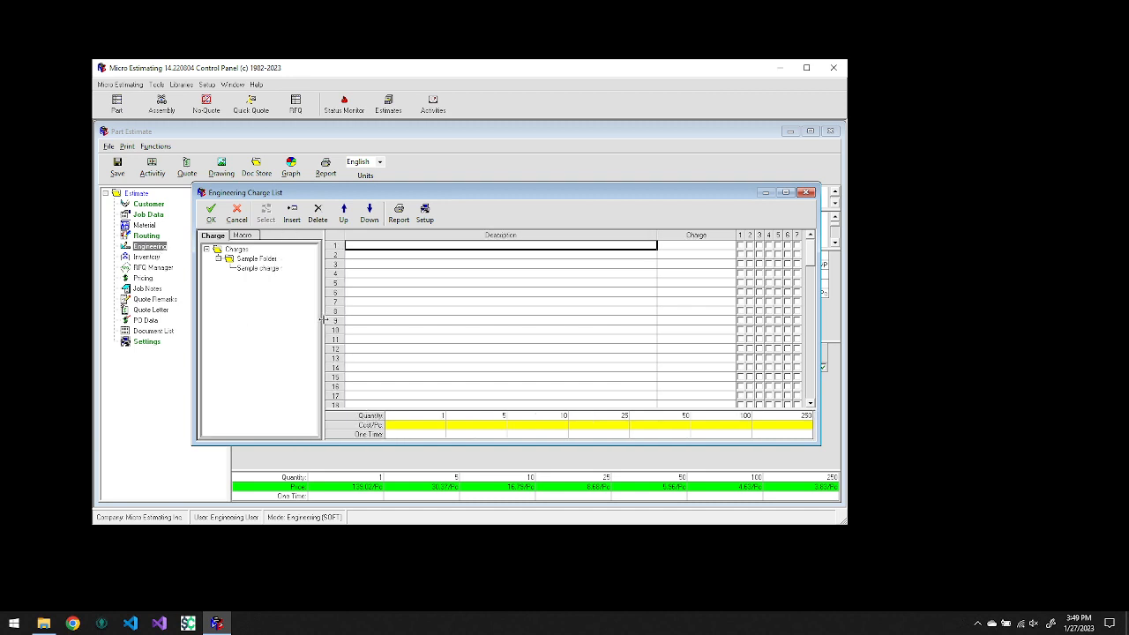
pyautogui.click(232, 250)
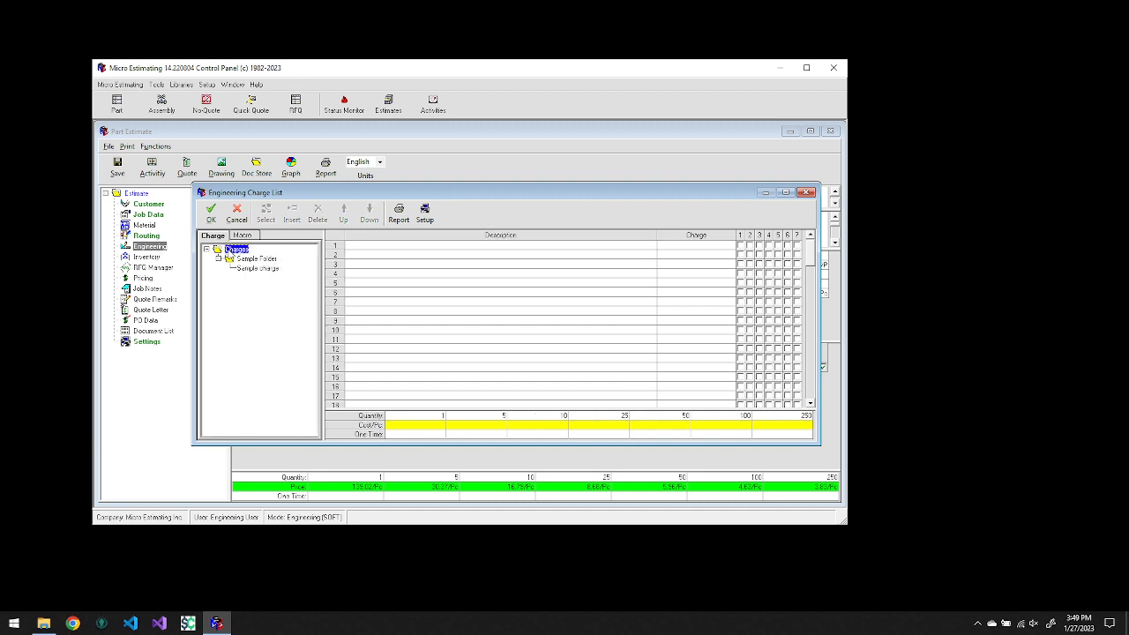
pyautogui.click(256, 259)
pyautogui.click(259, 268)
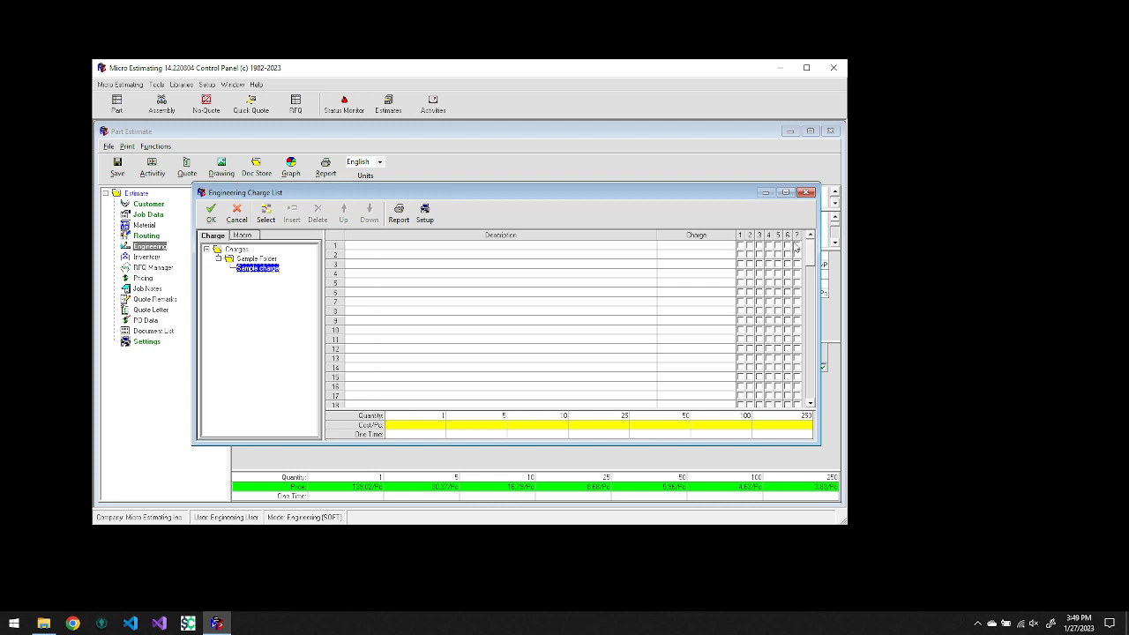
pyautogui.click(806, 194)
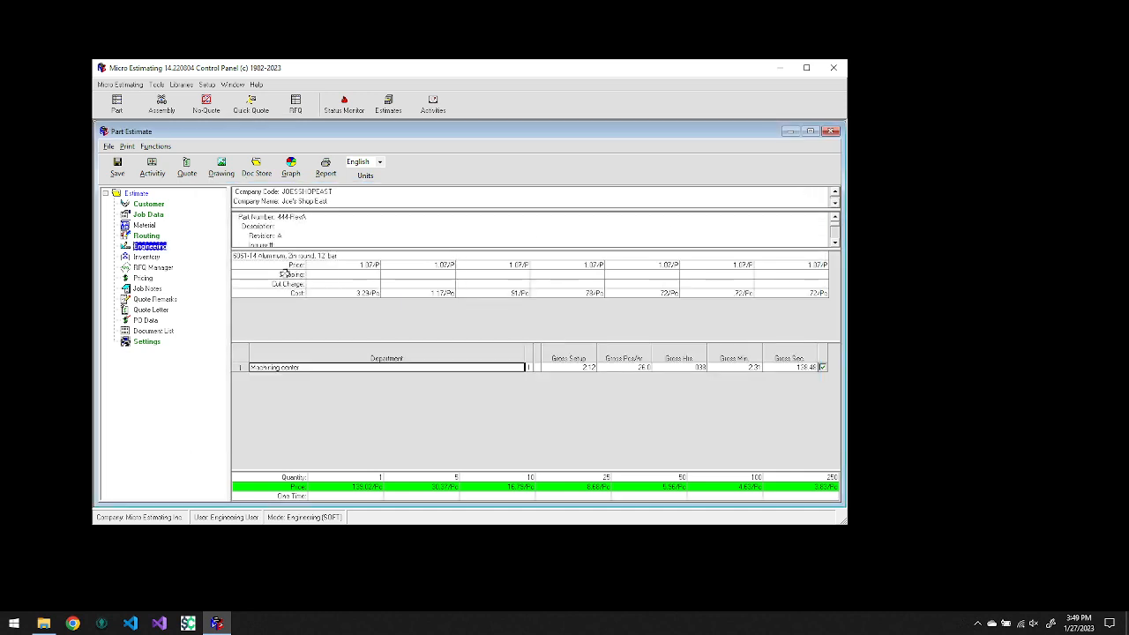
# Step: In the estimate pricing, exclude material from the SG&A, profit and sales rep percentages
pyautogui.click(145, 279)
pyautogui.doubleClick(146, 281)
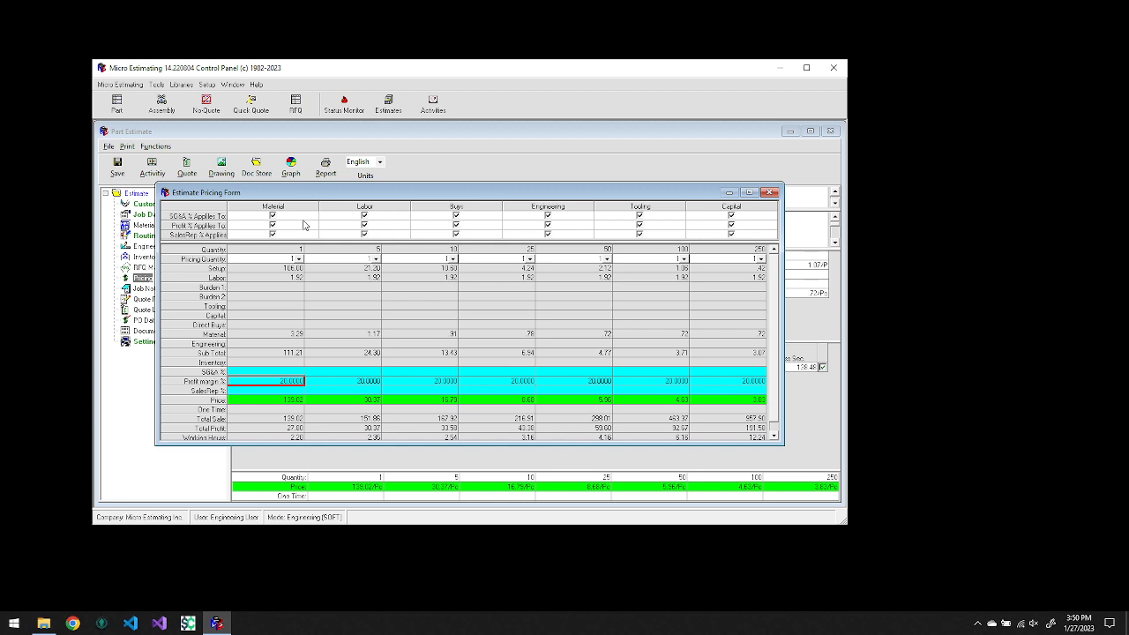
pyautogui.click(273, 216)
pyautogui.click(273, 226)
pyautogui.click(273, 234)
# Step: Try a 17.5 percent profit margin for the quantity of 50
pyautogui.scroll(-1, 299, 361)
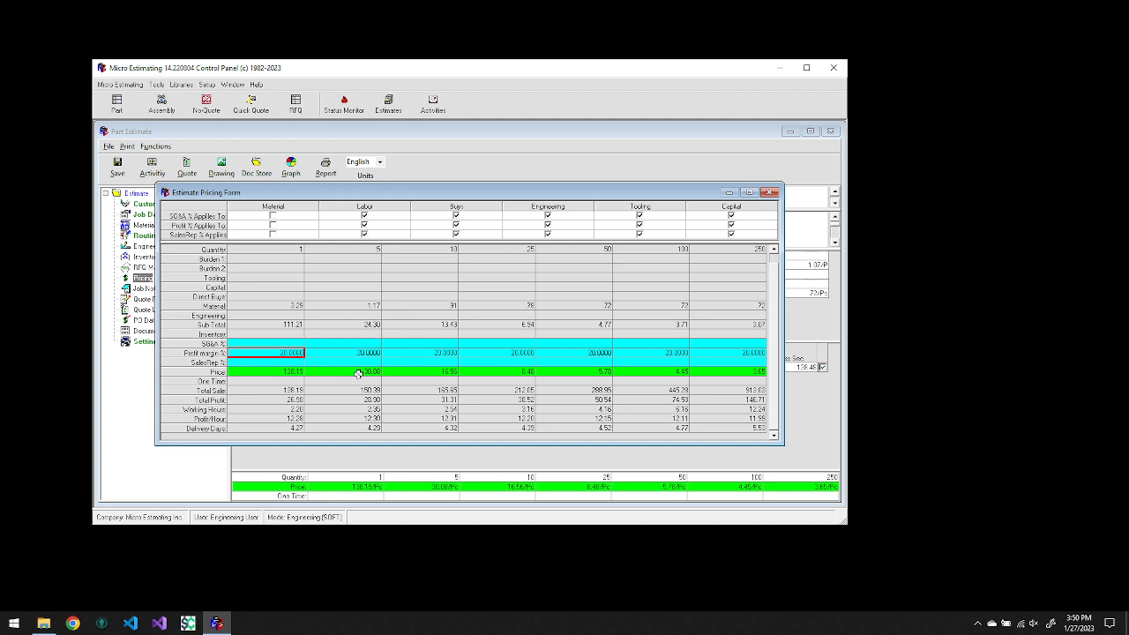
pyautogui.scroll(1, 362, 367)
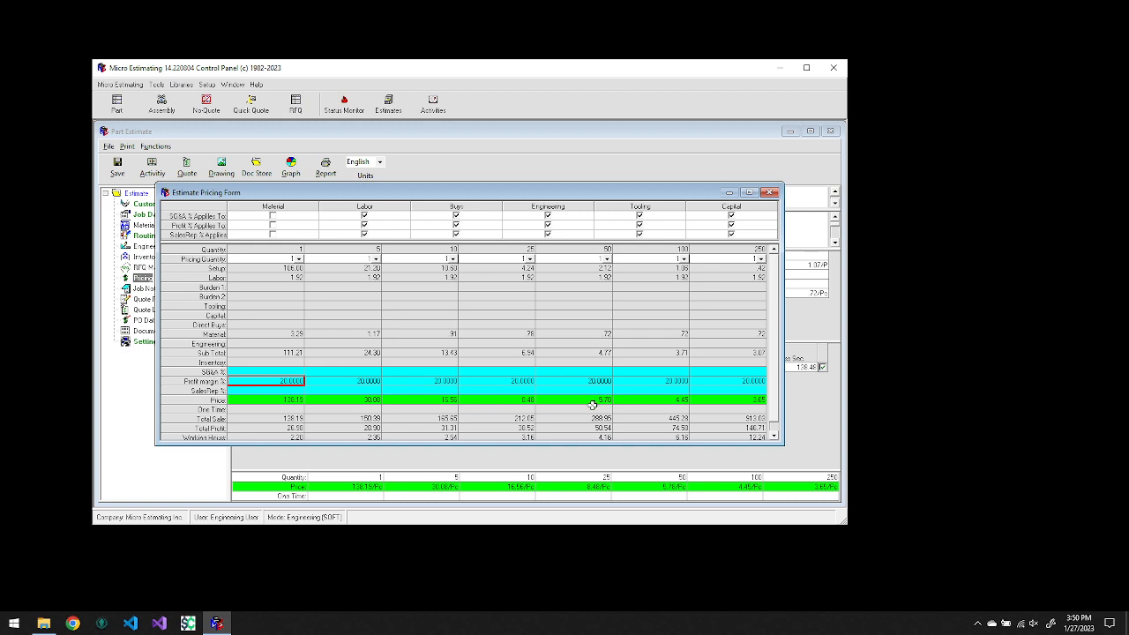
pyautogui.scroll(-1, 592, 402)
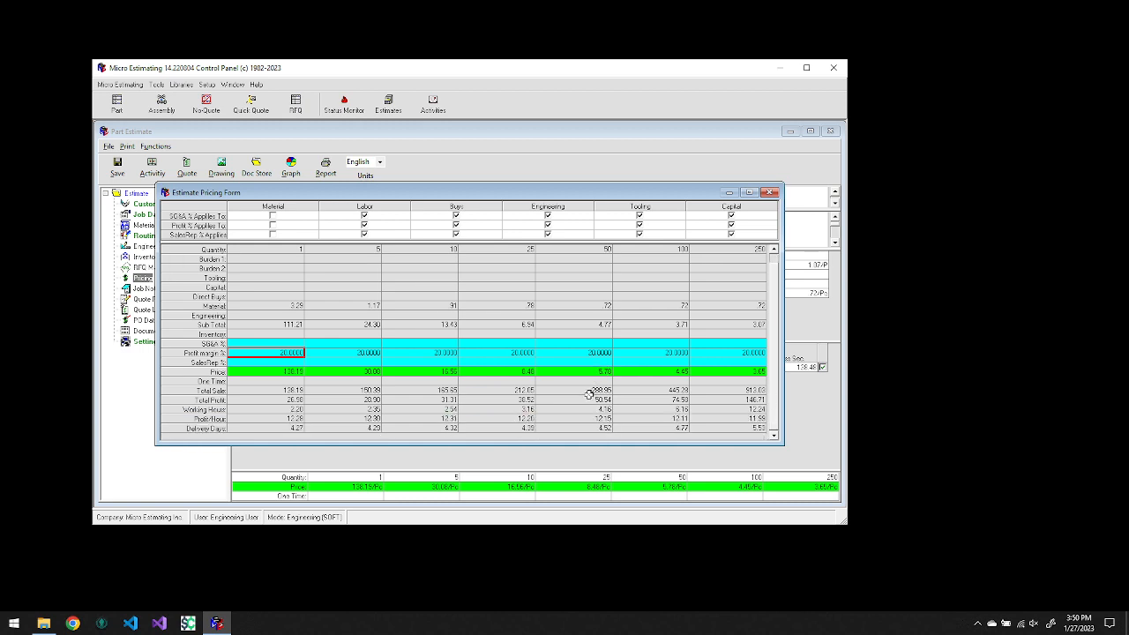
pyautogui.scroll(1, 583, 394)
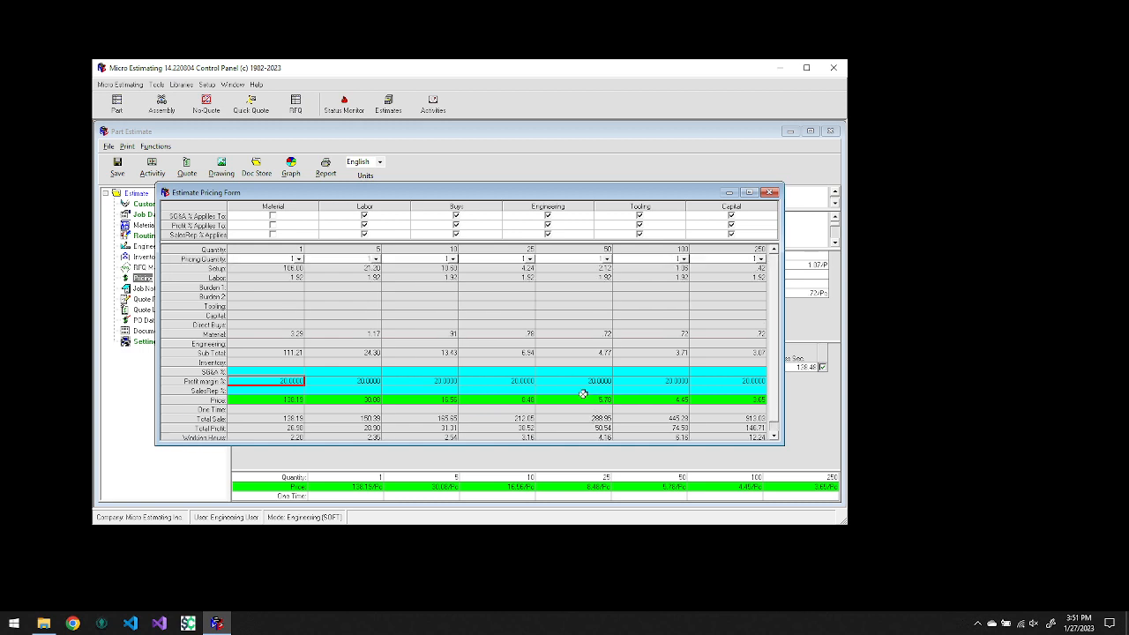
pyautogui.click(586, 380)
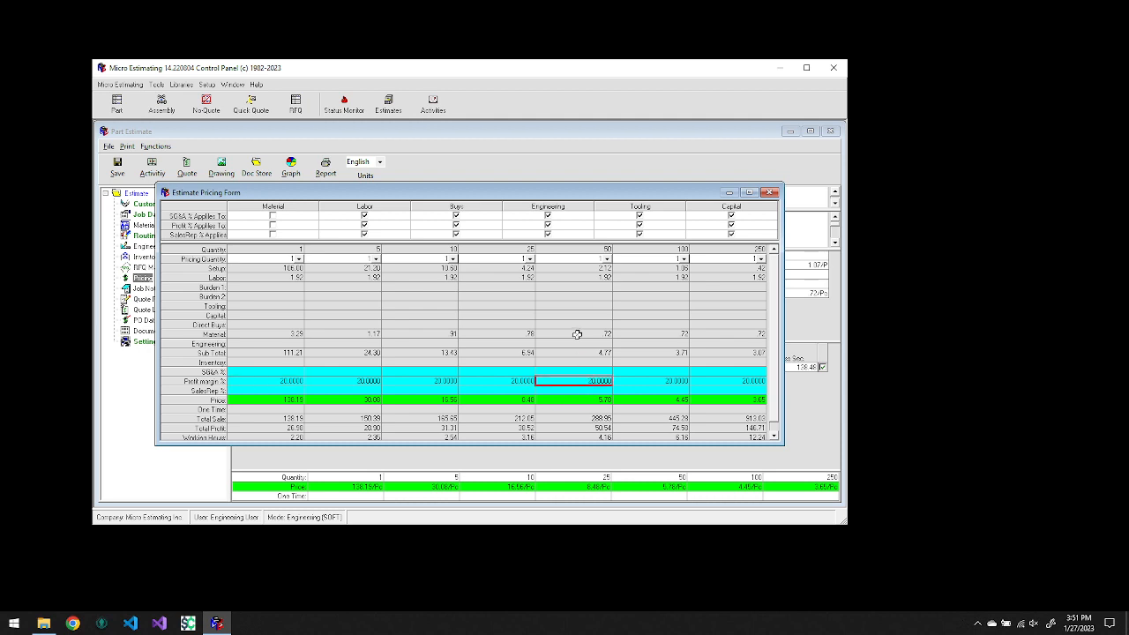
pyautogui.write('17.5')
pyautogui.press('Tab')
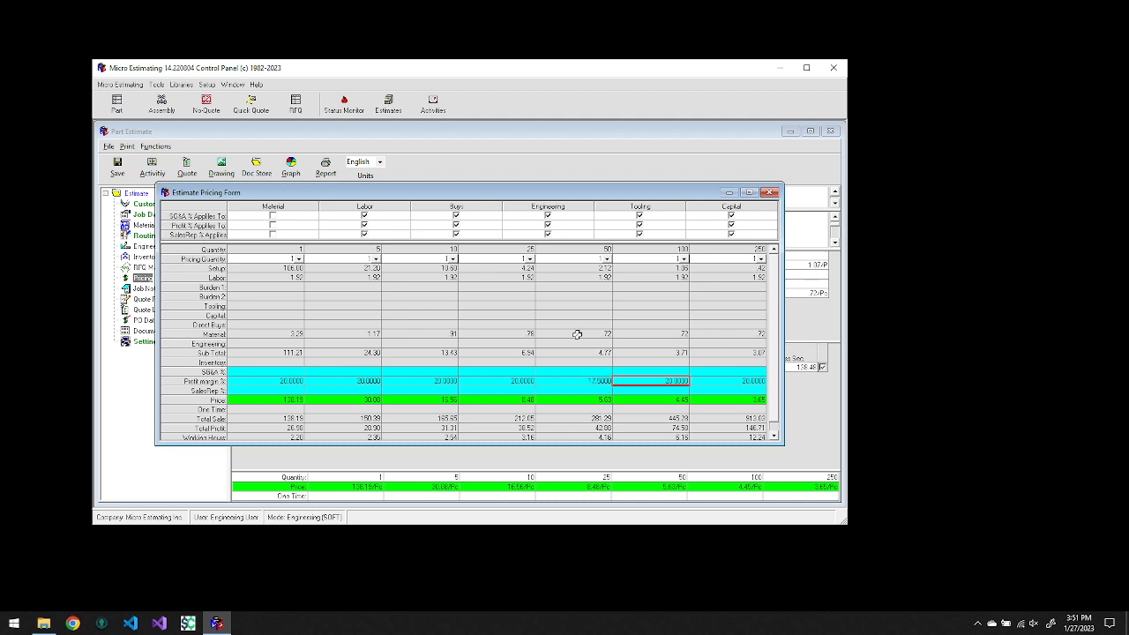
# Step: Set the profit margin for the quantity of 50 to 15 percent and close the pricing form
pyautogui.click(596, 381)
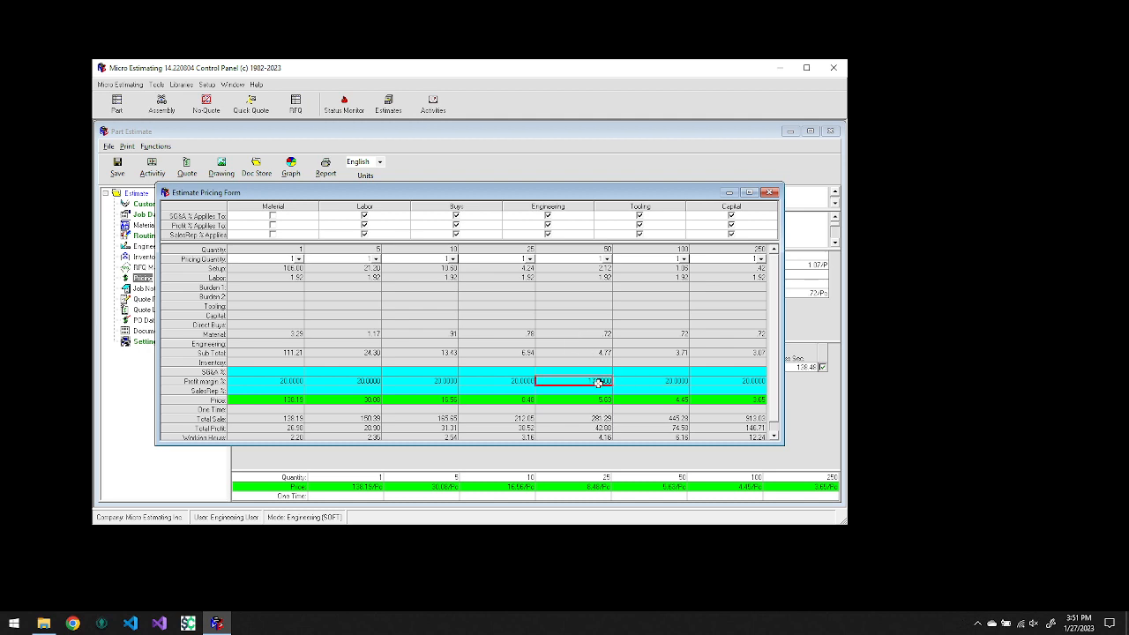
pyautogui.write('15')
pyautogui.press('Tab')
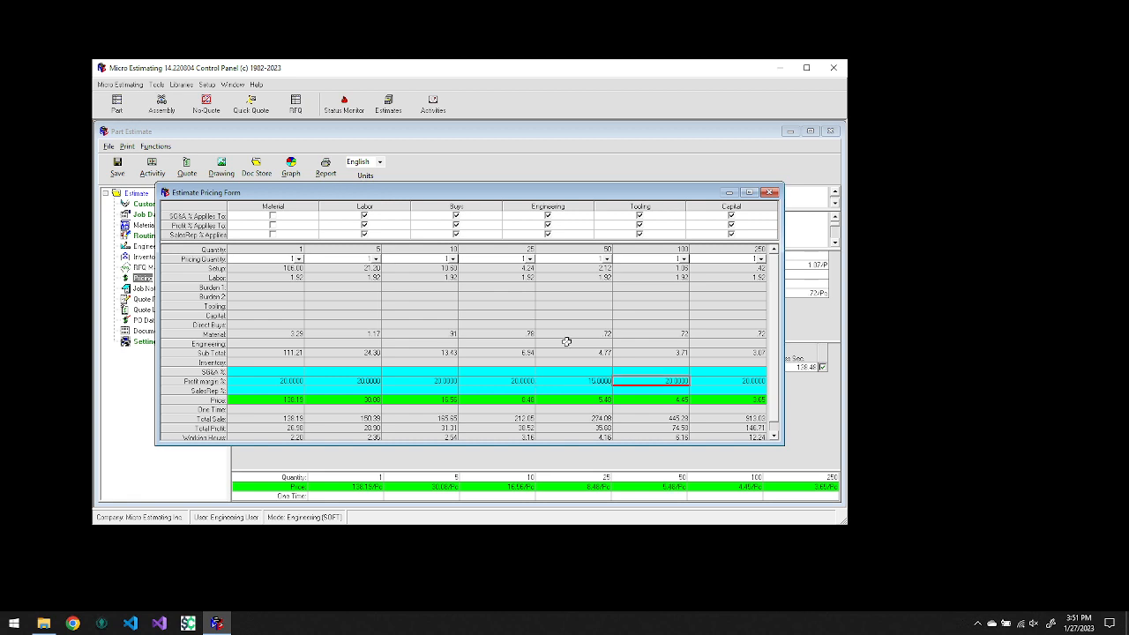
pyautogui.click(593, 399)
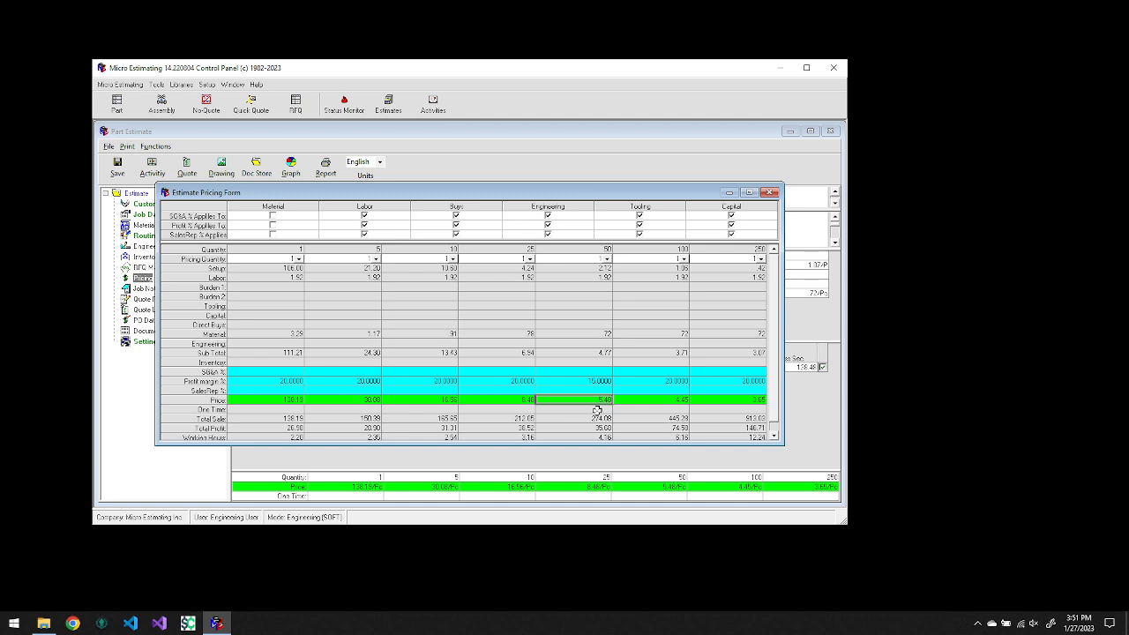
pyautogui.click(768, 192)
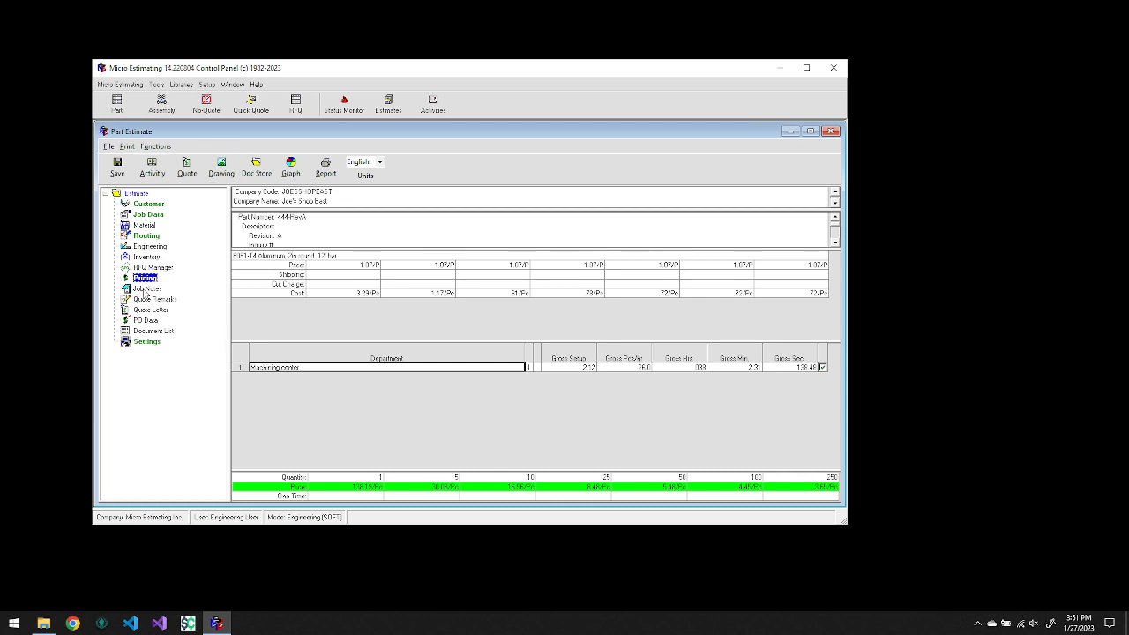
# Step: Save the part as a new estimate in the Complete Estimates folder
pyautogui.click(122, 179)
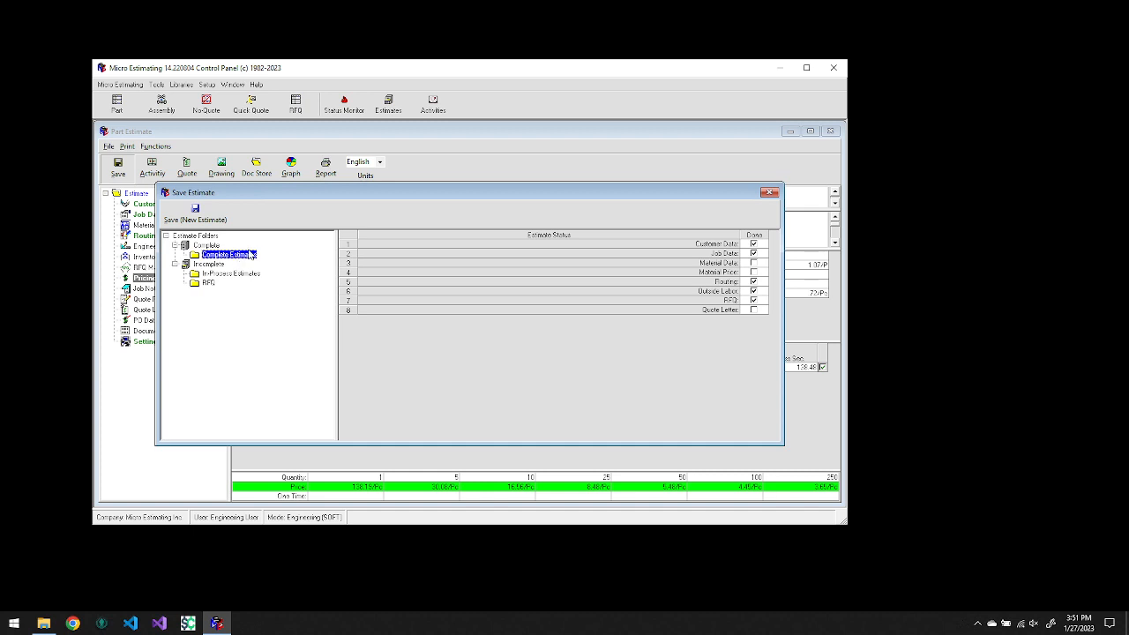
pyautogui.click(208, 215)
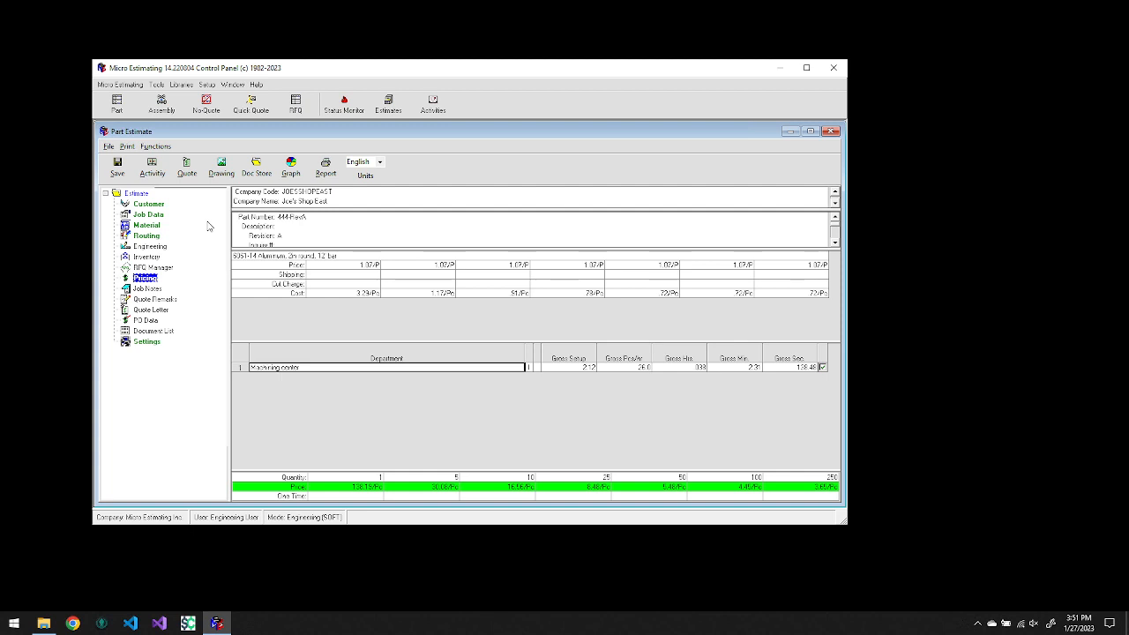
pyautogui.click(109, 146)
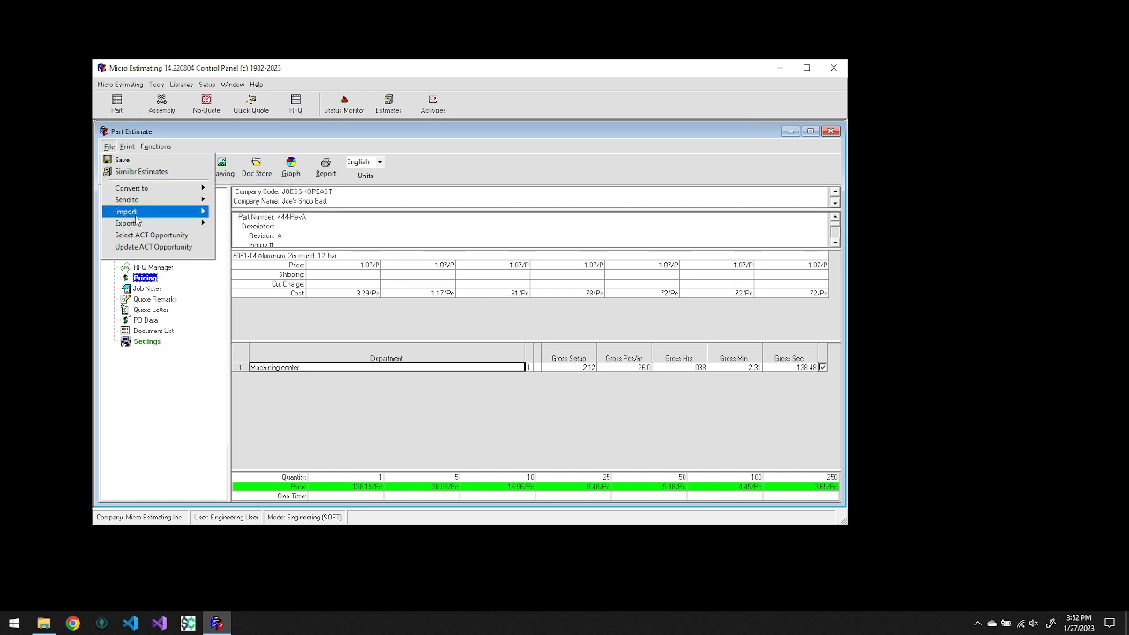
pyautogui.moveTo(134, 213)
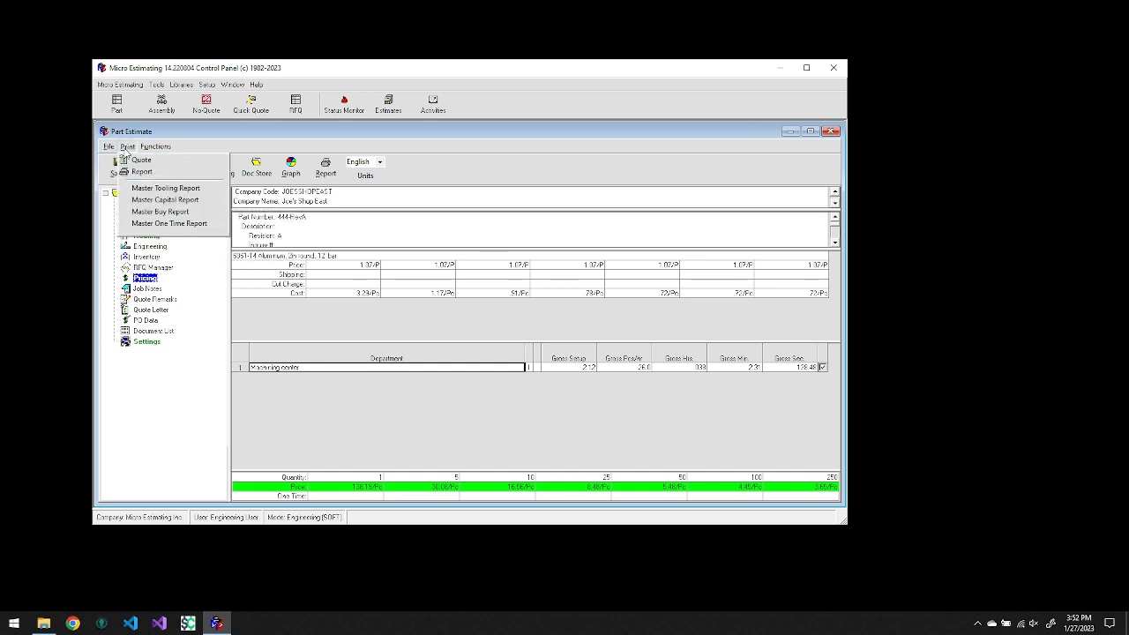
pyautogui.moveTo(155, 148)
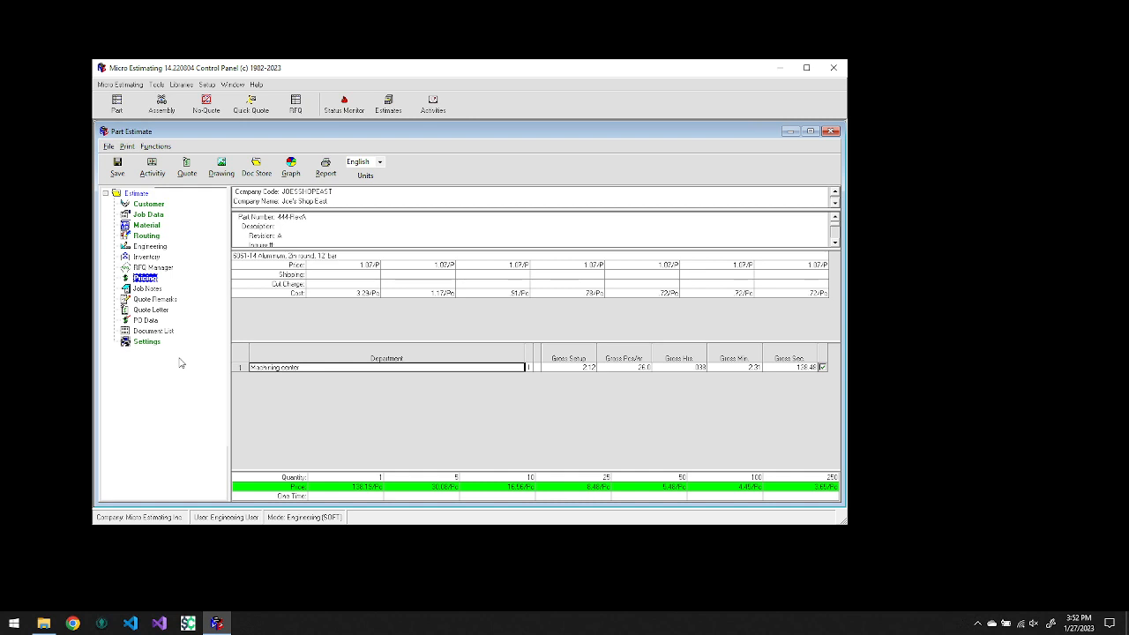
# Step: Schedule a Contact sales rep activity for the estimate, due 1/30/2023 with its reminder enabled, and save it
pyautogui.click(160, 173)
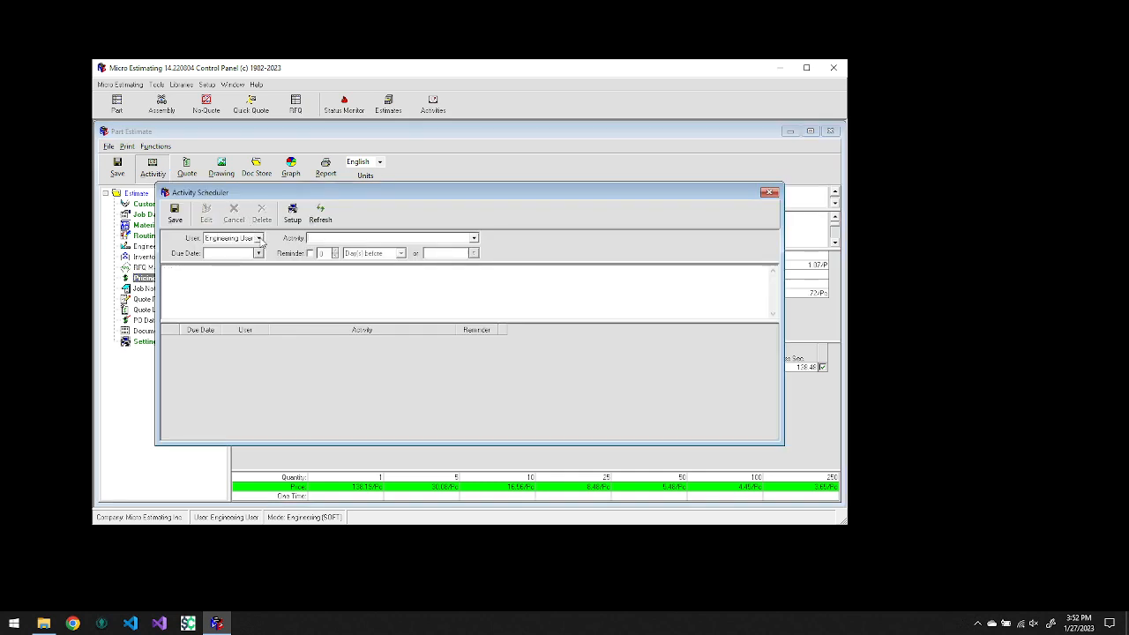
pyautogui.click(474, 239)
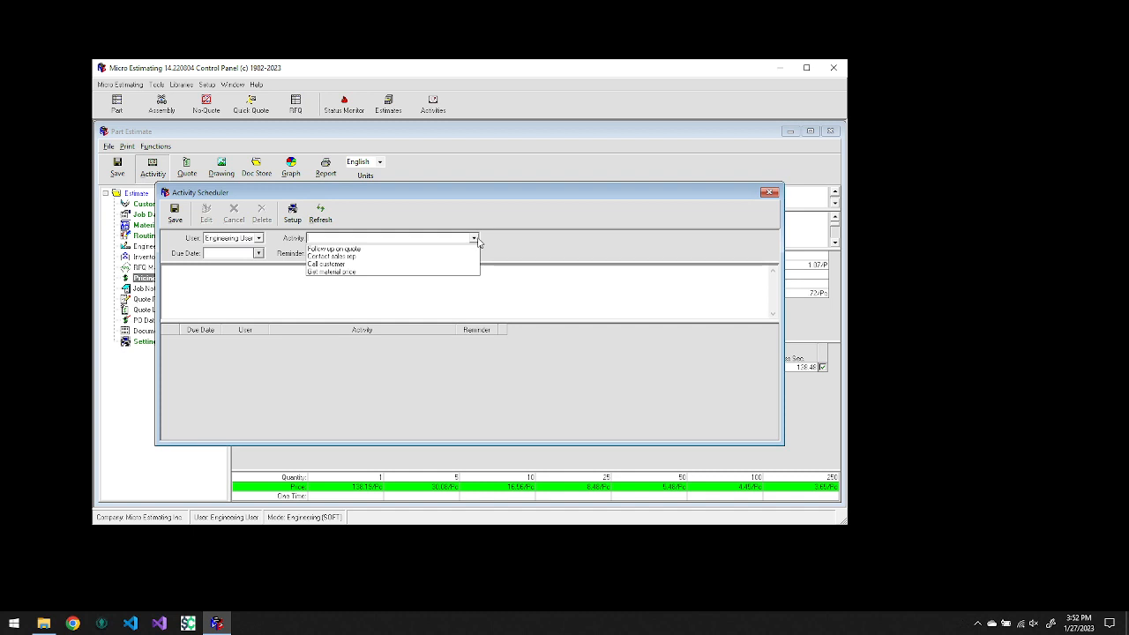
pyautogui.click(368, 257)
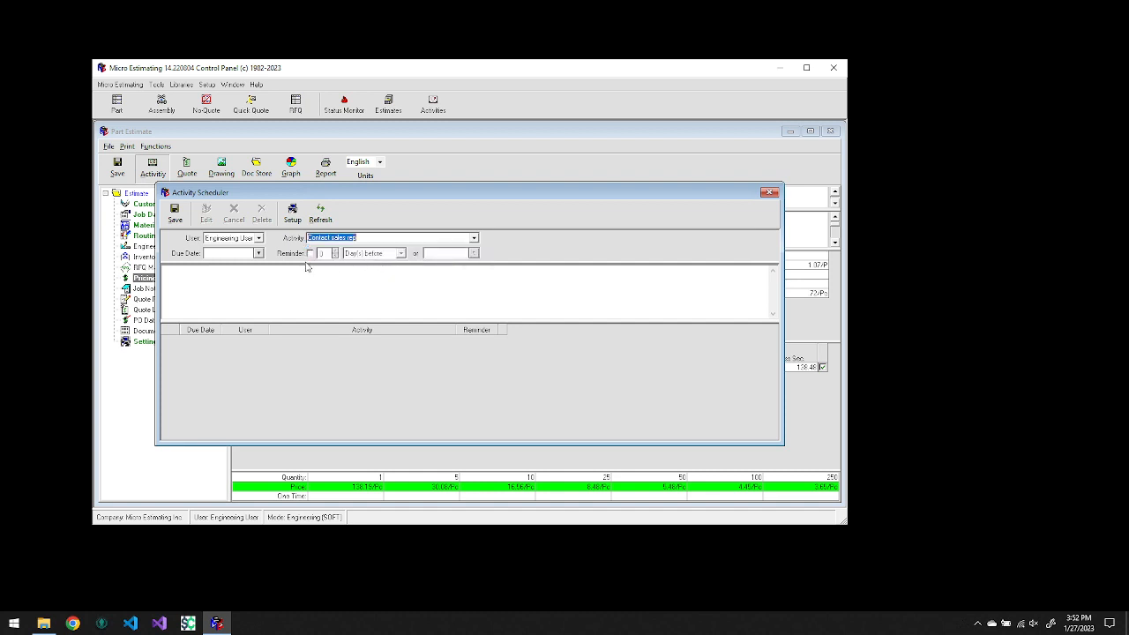
pyautogui.click(260, 254)
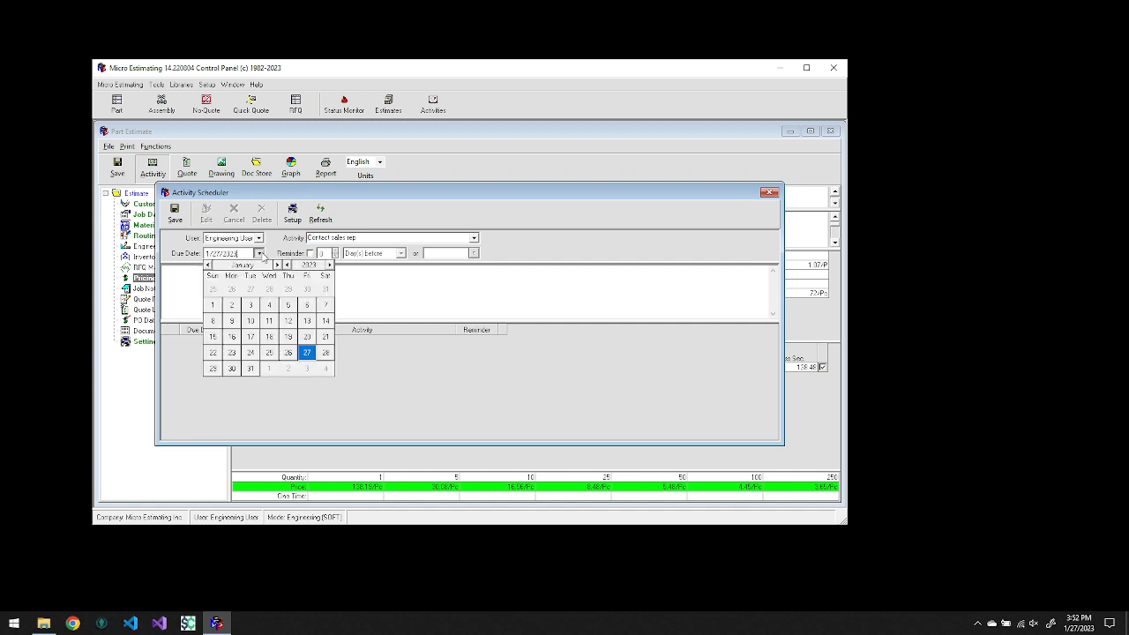
pyautogui.click(235, 372)
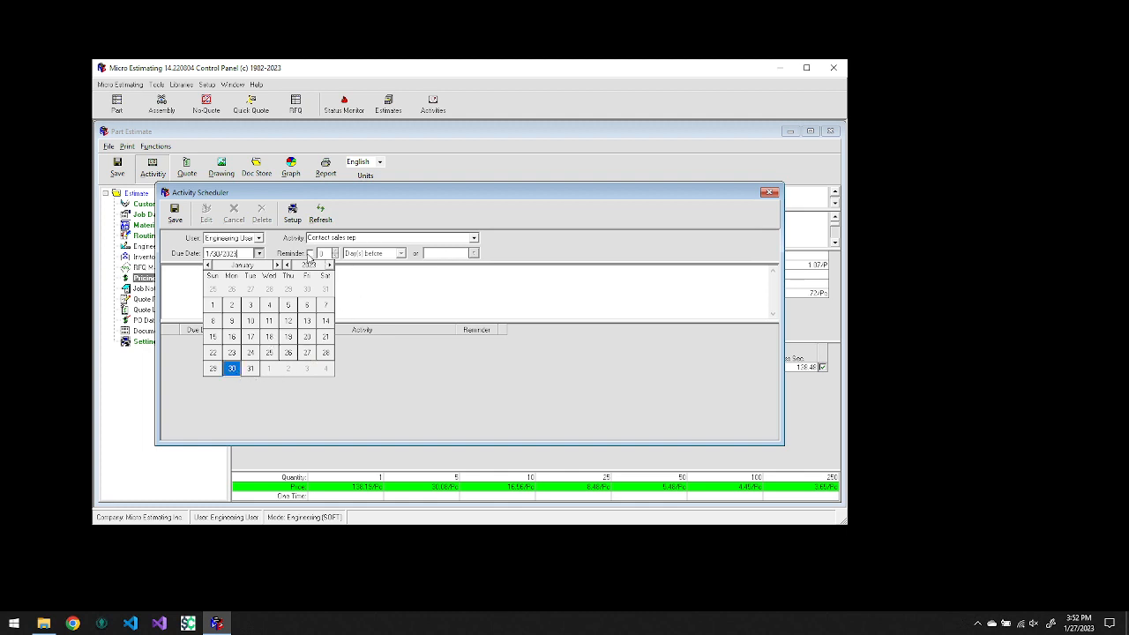
pyautogui.click(309, 253)
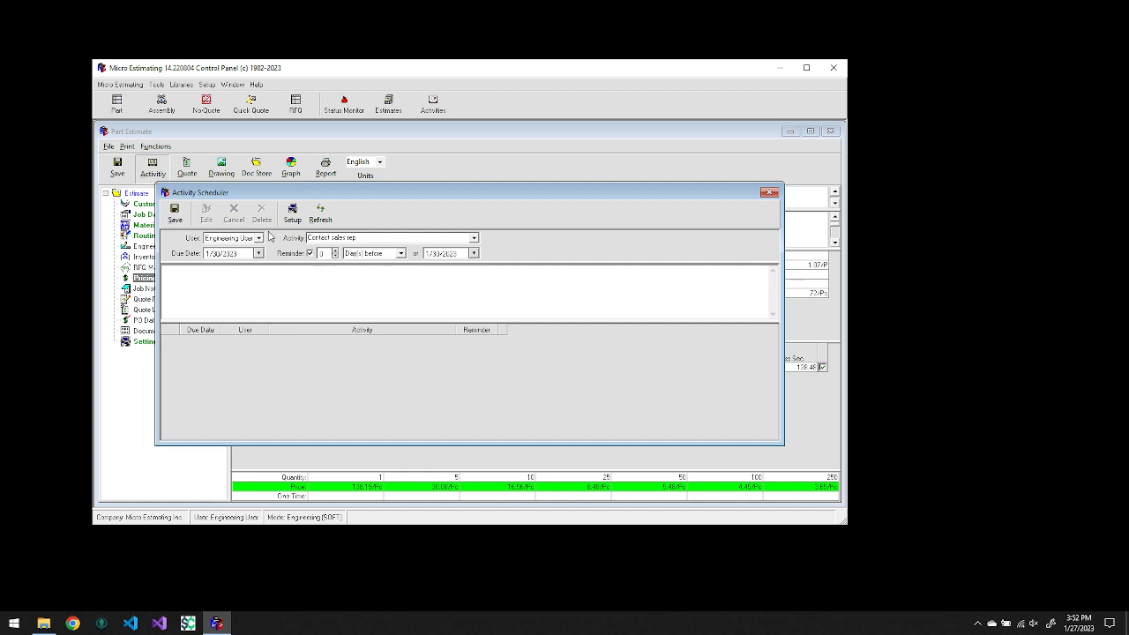
pyautogui.click(175, 216)
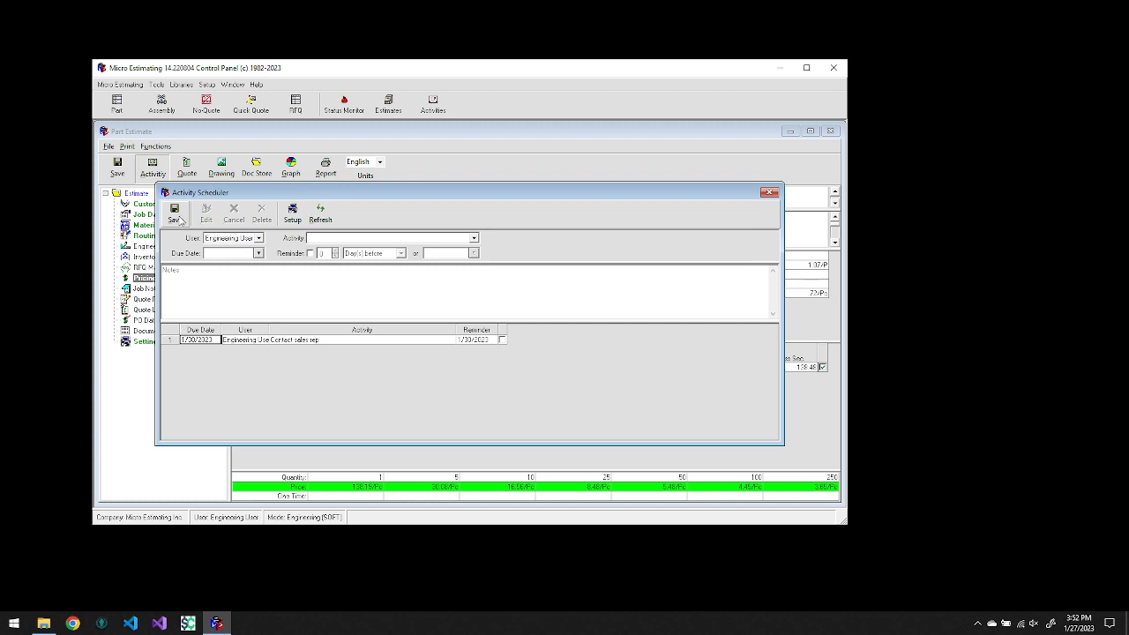
# Step: Check which users an activity can be assigned to, and close the activity scheduler and the part estimate
pyautogui.click(260, 238)
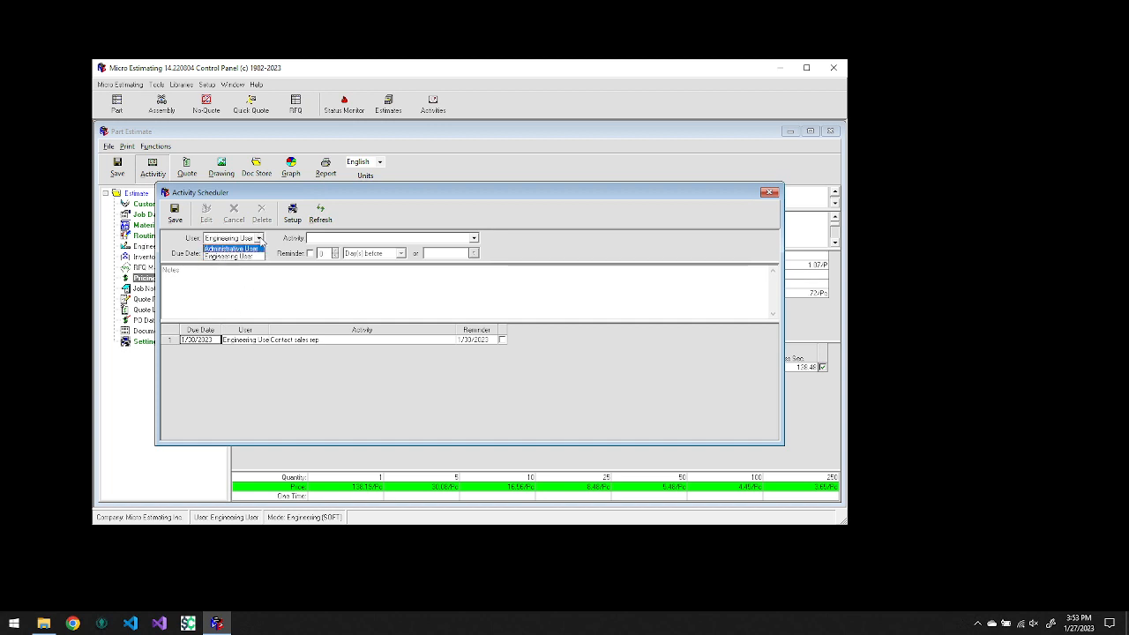
pyautogui.click(261, 239)
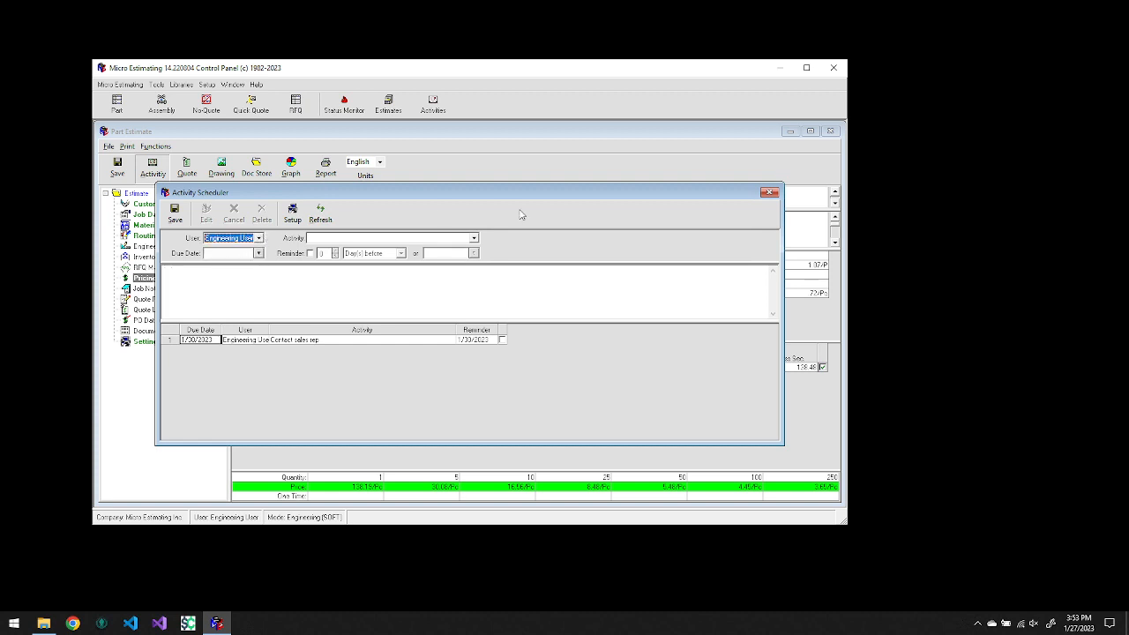
pyautogui.click(767, 192)
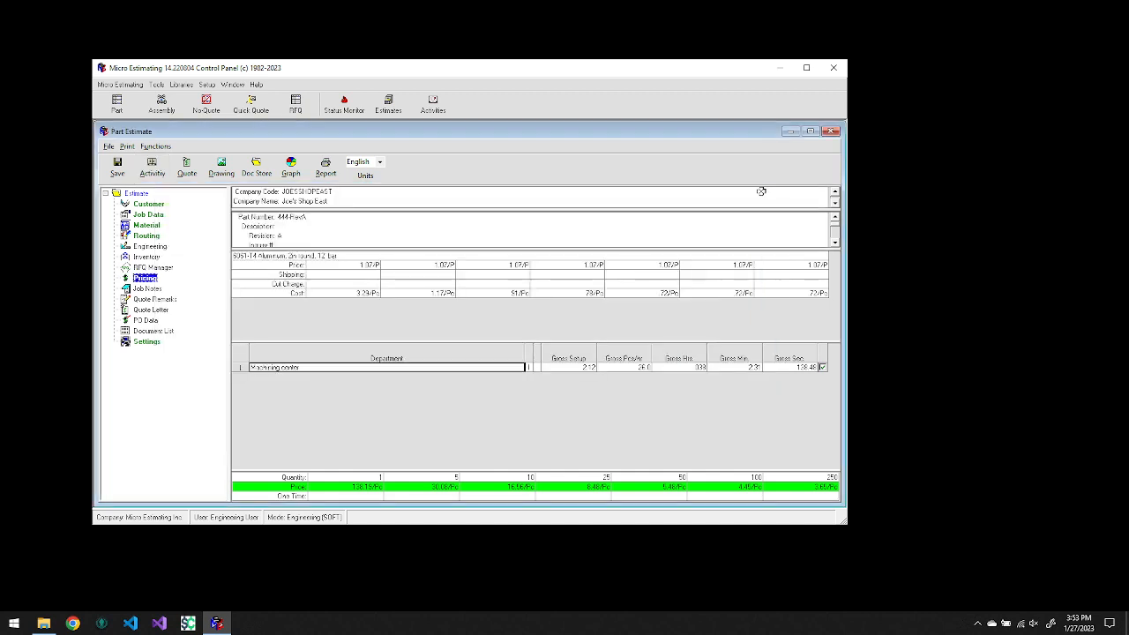
pyautogui.click(831, 132)
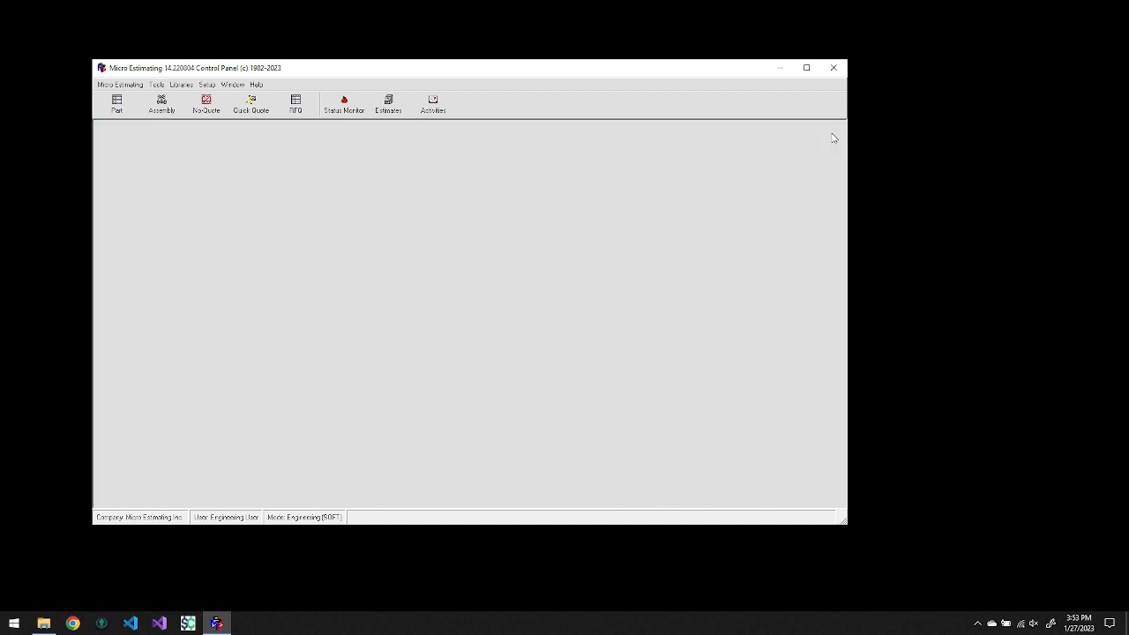